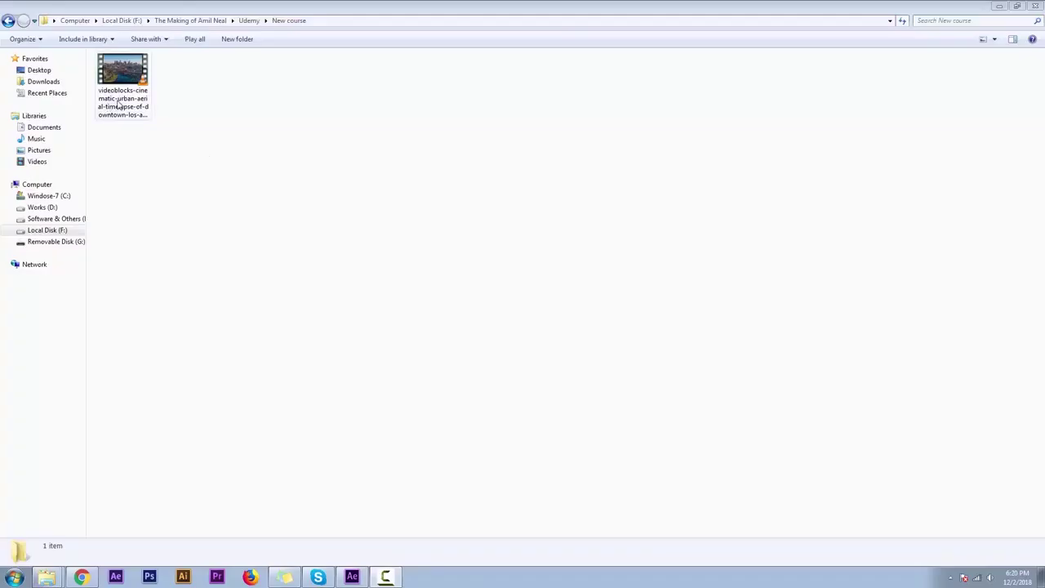
# Preview the downtown Los Angeles timelapse clip in the New course folder and close the player
pyautogui.click(122, 102)
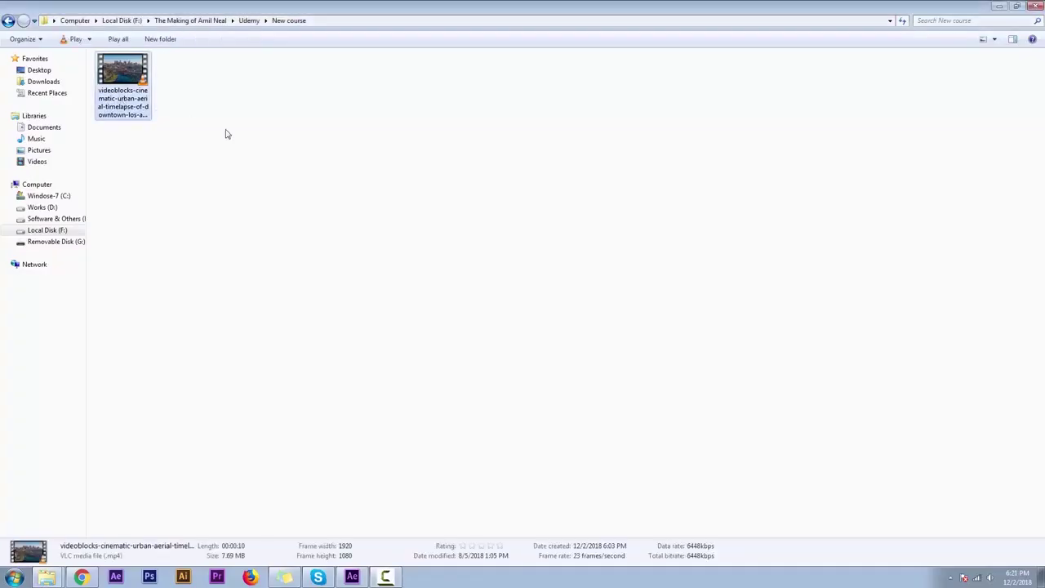
pyautogui.doubleClick(128, 105)
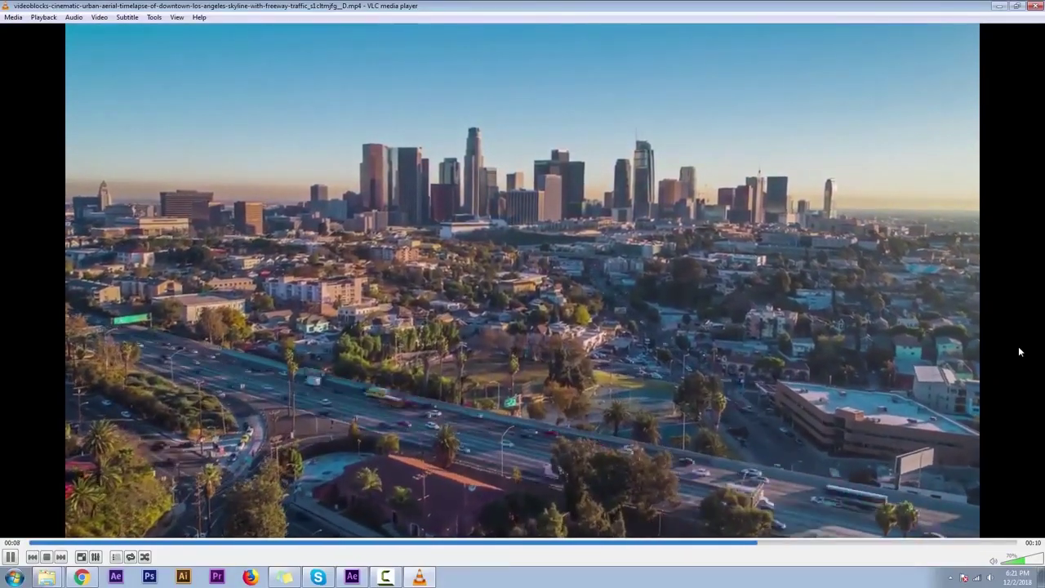
pyautogui.click(1038, 8)
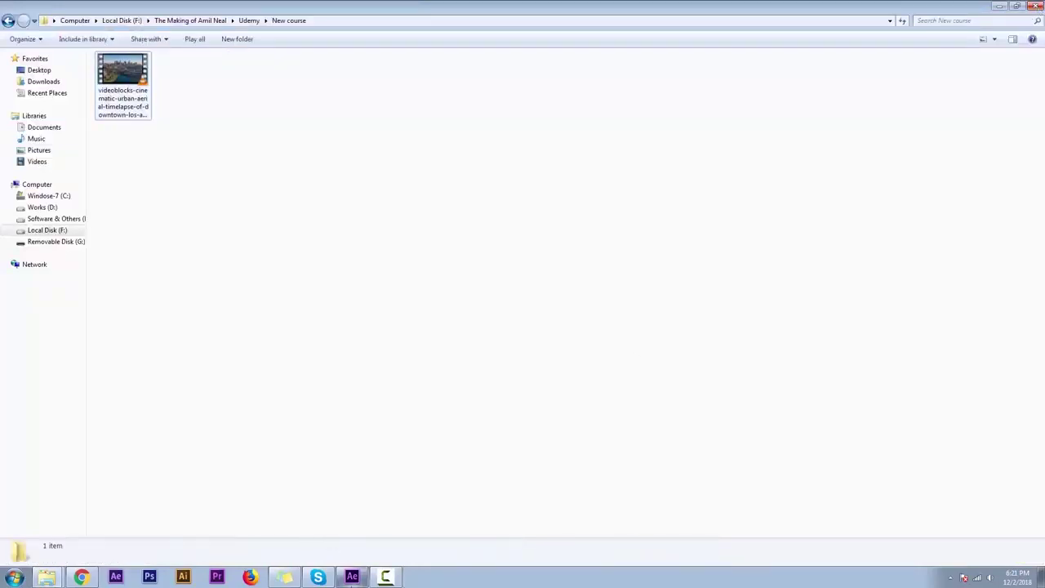
# Switch to After Effects and start a new composition with the HDTV 1080 29.97 preset and a duration of 0;00;07;00
pyautogui.click(352, 577)
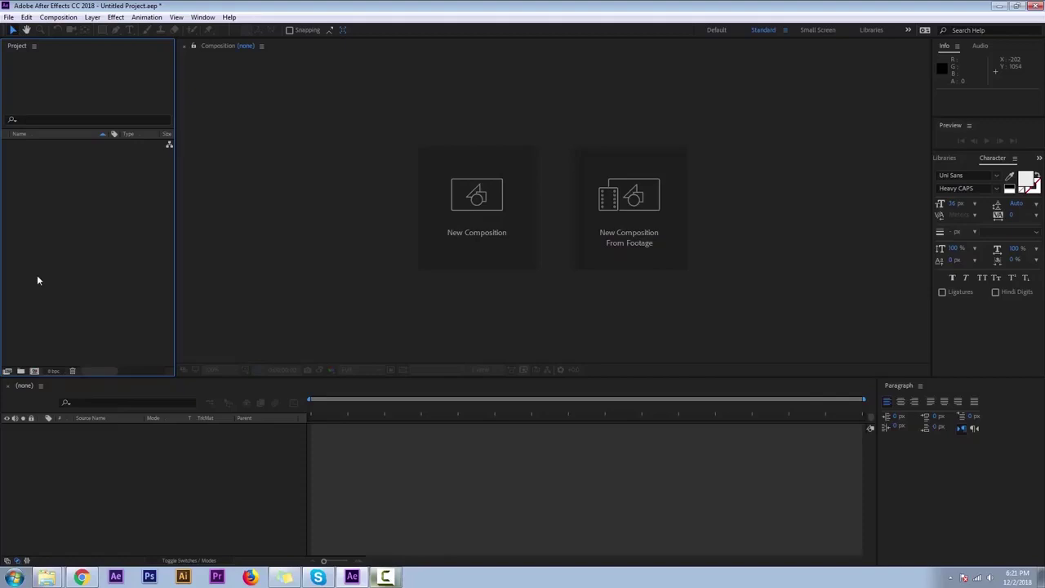
pyautogui.click(34, 371)
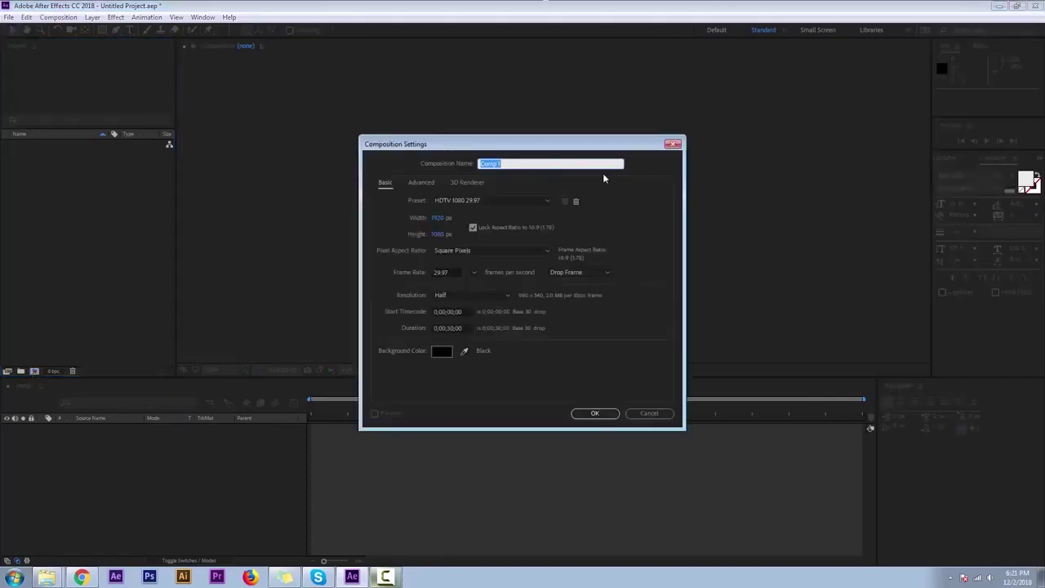
pyautogui.click(549, 201)
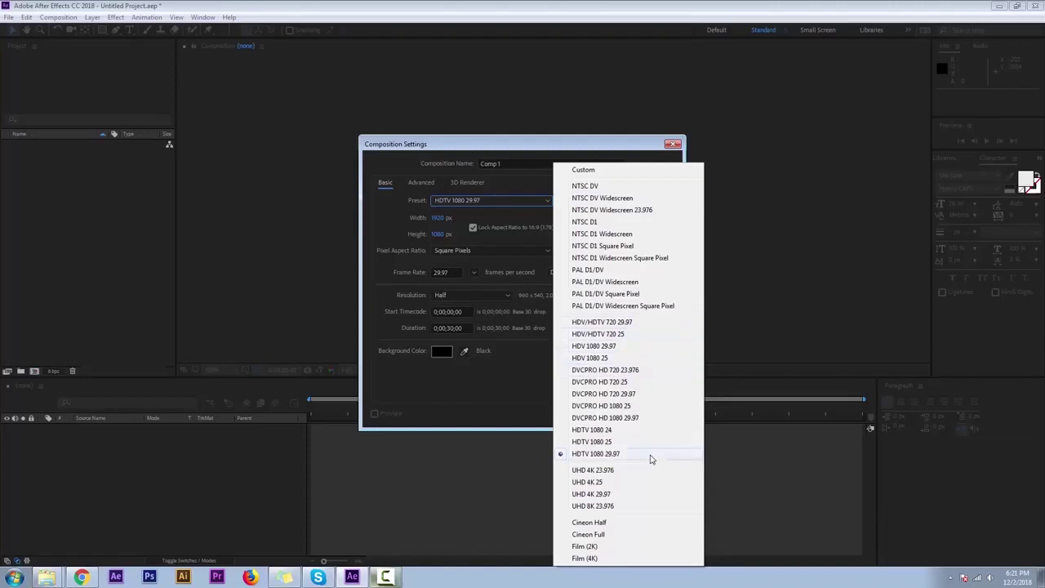
pyautogui.click(392, 227)
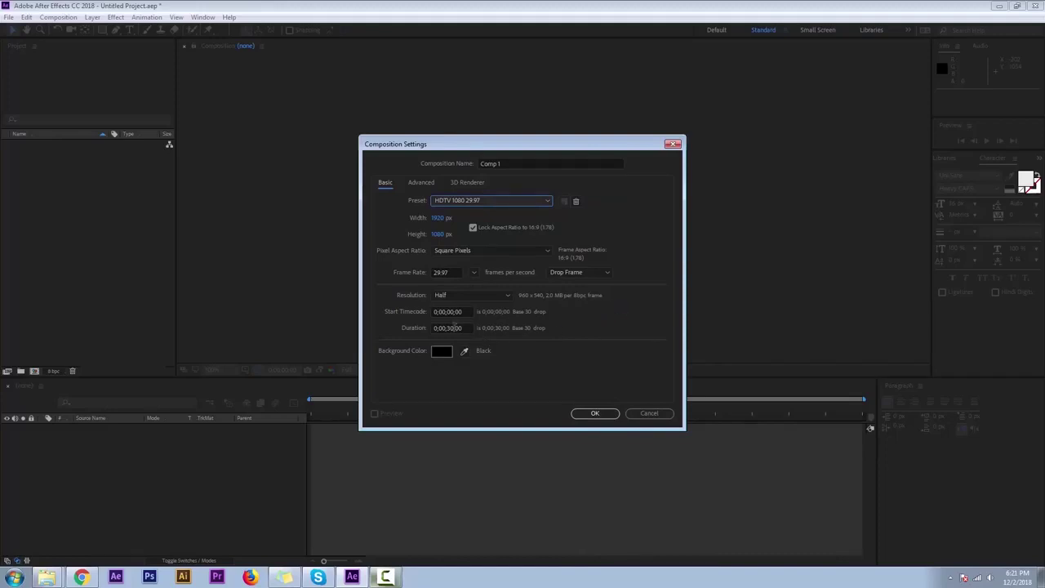
pyautogui.click(455, 327)
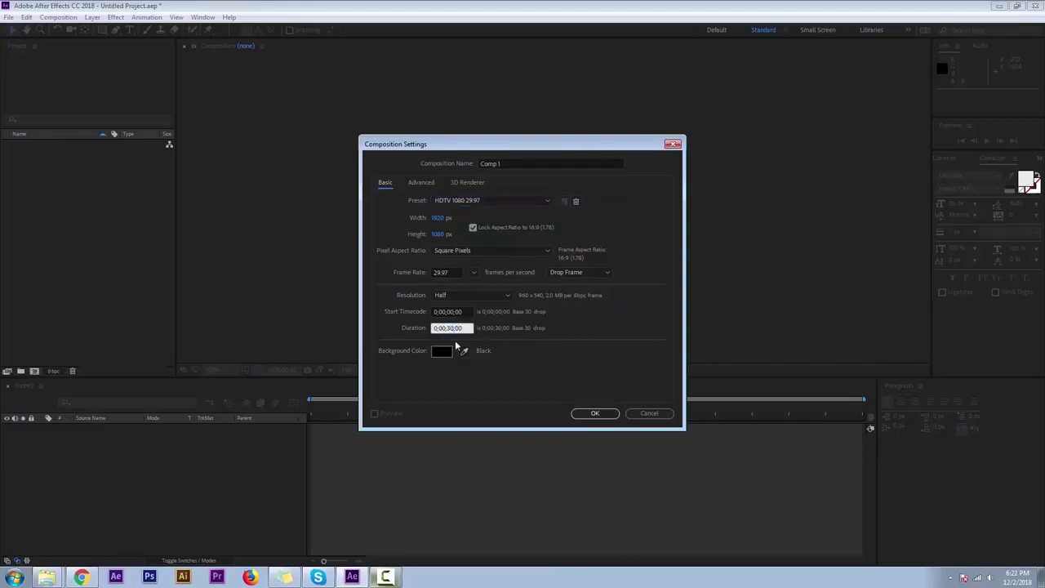
pyautogui.press('BackSpace')
pyautogui.press('BackSpace')
pyautogui.write('1')
pyautogui.write('0')
# Use black (000000) as the background color and create the composition under the name Upside down
pyautogui.click(442, 352)
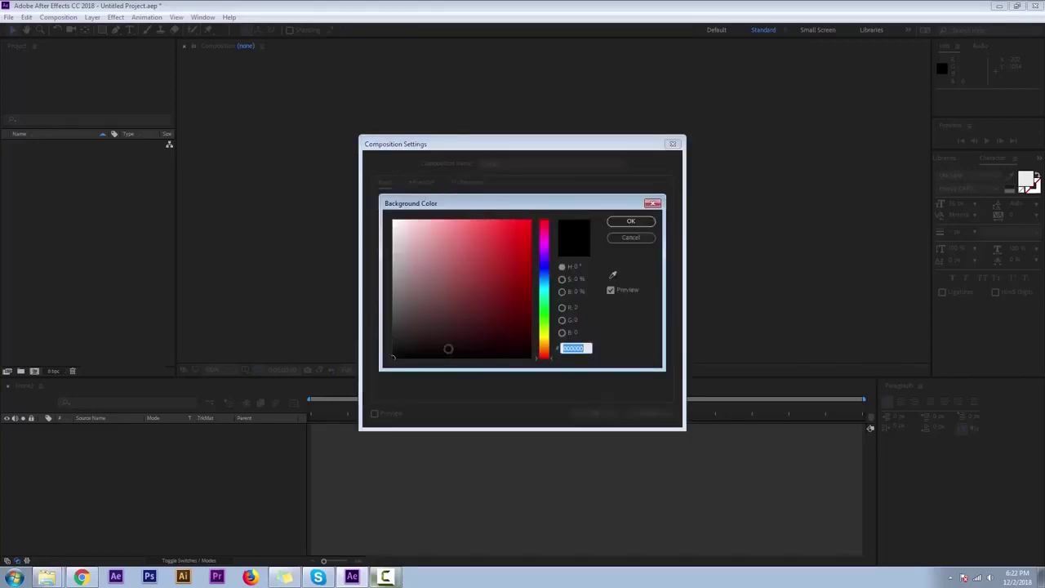
pyautogui.moveTo(413, 282); pyautogui.dragTo(393, 357)
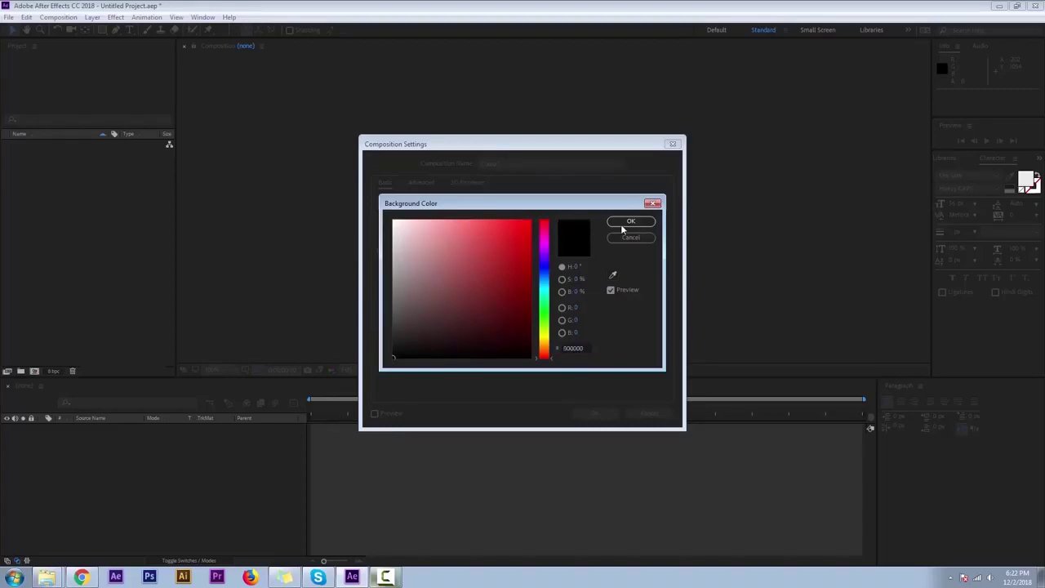
pyautogui.click(630, 222)
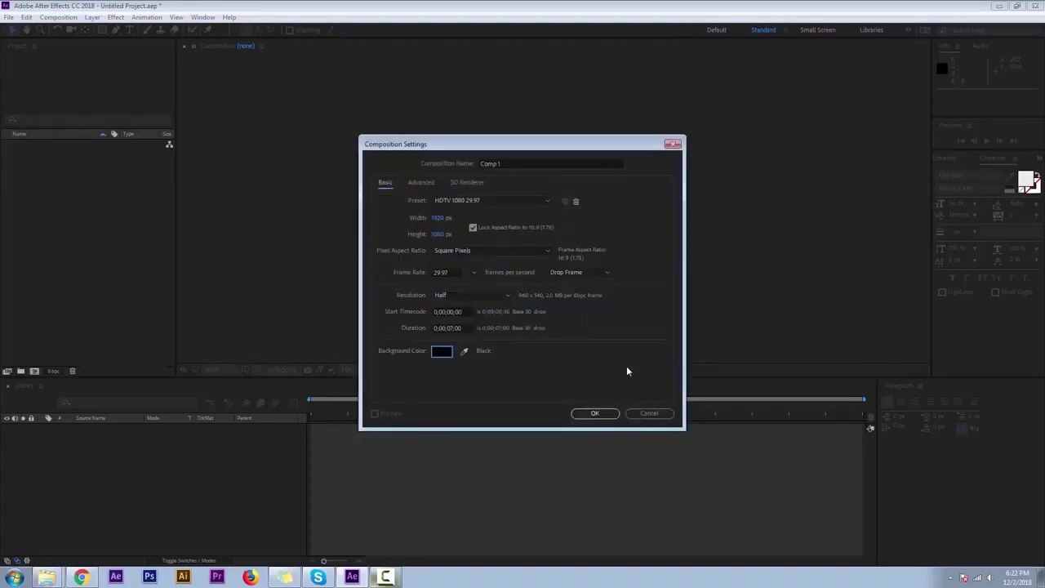
pyautogui.click(601, 414)
pyautogui.click(507, 162)
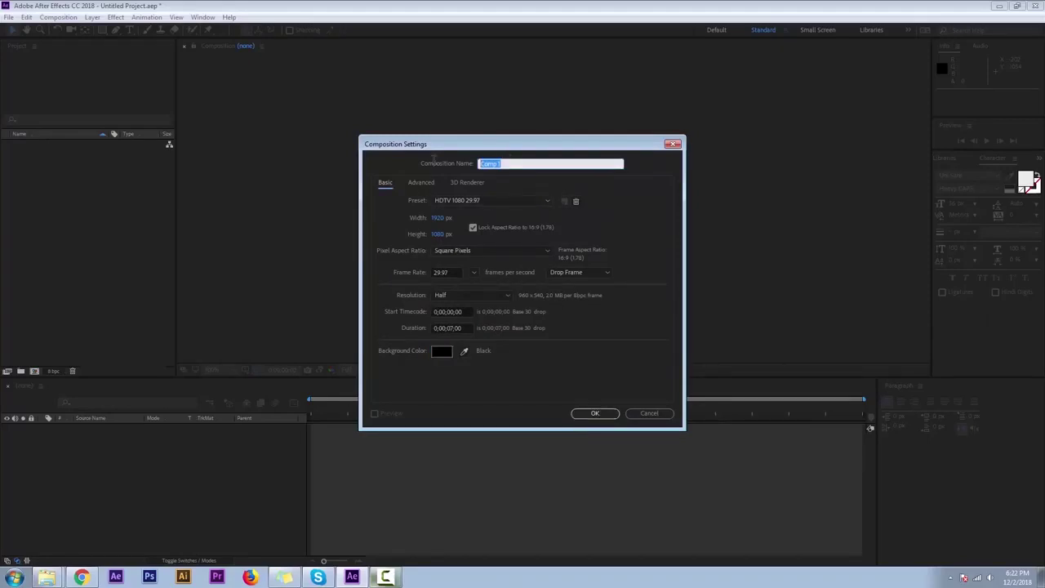
pyautogui.write('Upside down')
pyautogui.click(599, 415)
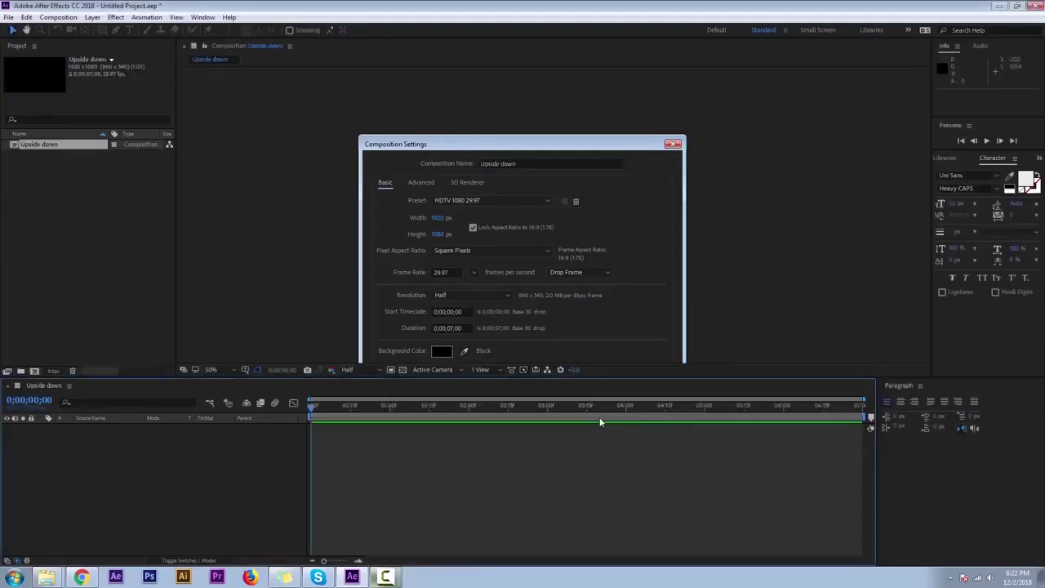
pyautogui.press(',')
pyautogui.press('.')
pyautogui.press(',')
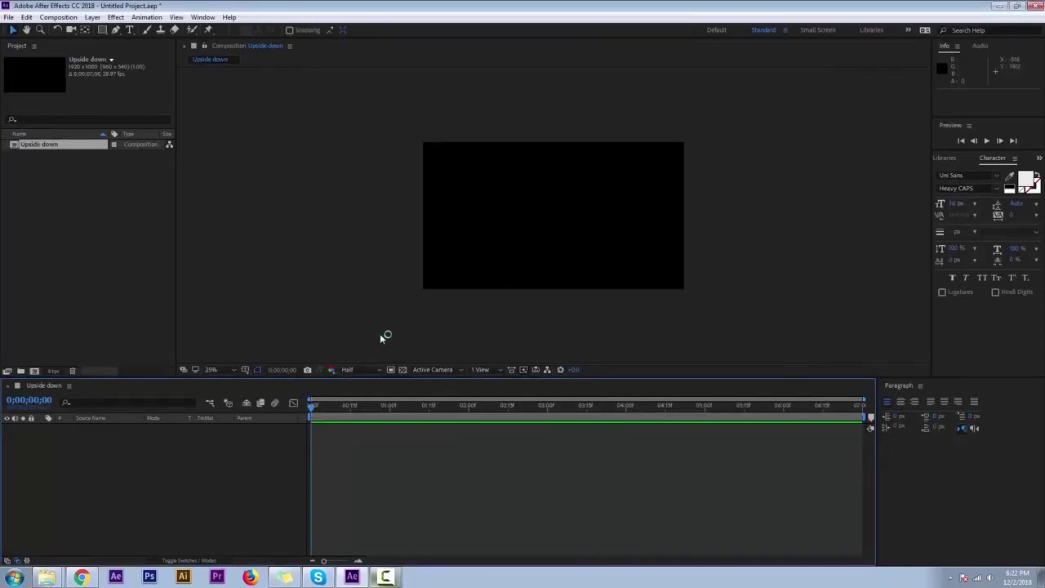
pyautogui.click(369, 371)
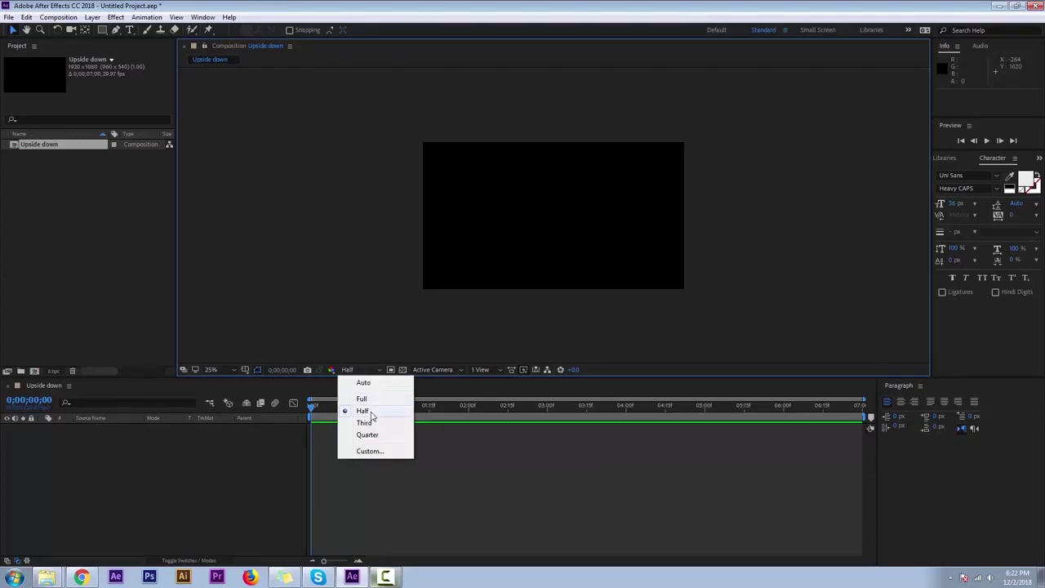
pyautogui.click(329, 303)
# Import the downtown Los Angeles timelapse video from the New course folder into the project
pyautogui.click(47, 230)
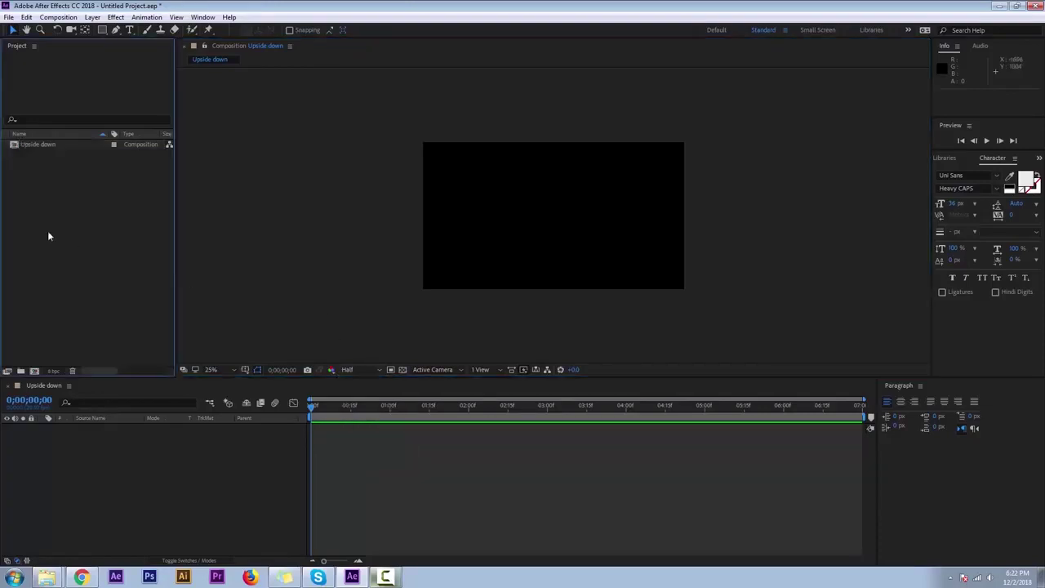
pyautogui.click(1002, 8)
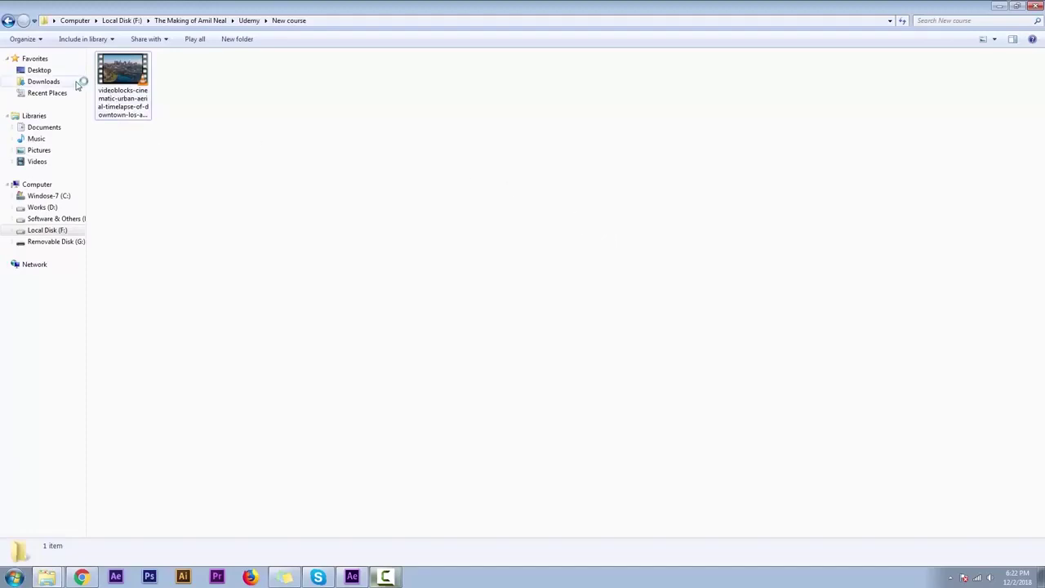
pyautogui.click(130, 93)
pyautogui.moveTo(129, 93); pyautogui.dragTo(106, 274)
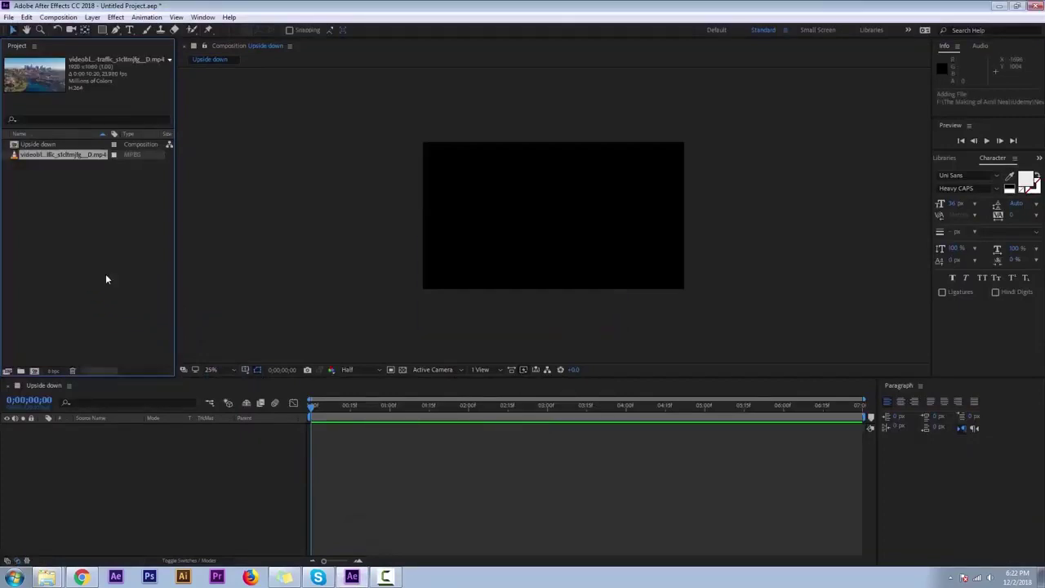
pyautogui.click(67, 238)
# Add the imported timelapse footage as a layer in the Upside down composition
pyautogui.moveTo(70, 163); pyautogui.dragTo(156, 477)
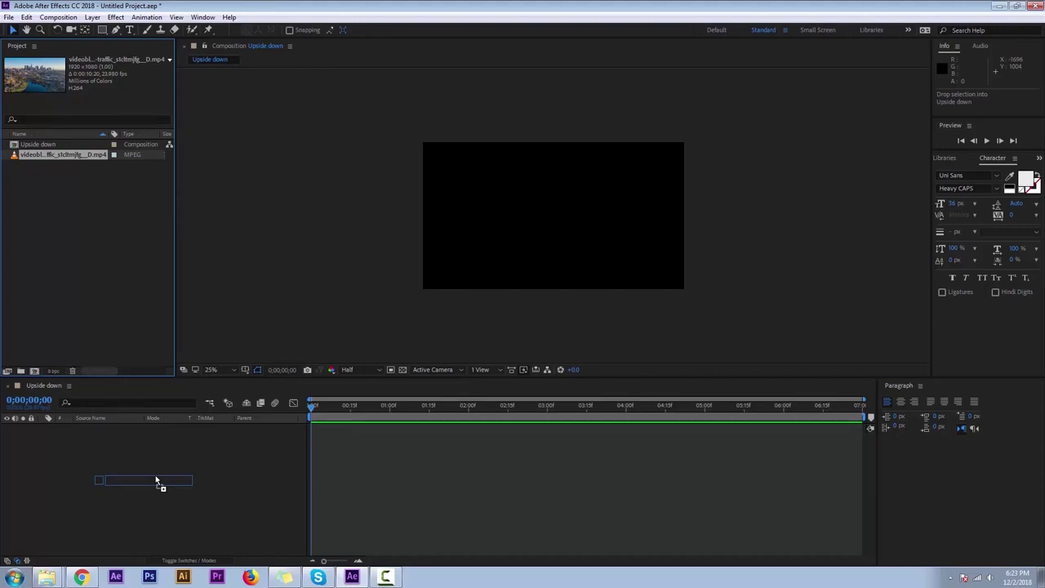
pyautogui.moveTo(156, 477); pyautogui.dragTo(155, 481)
pyautogui.click(720, 310)
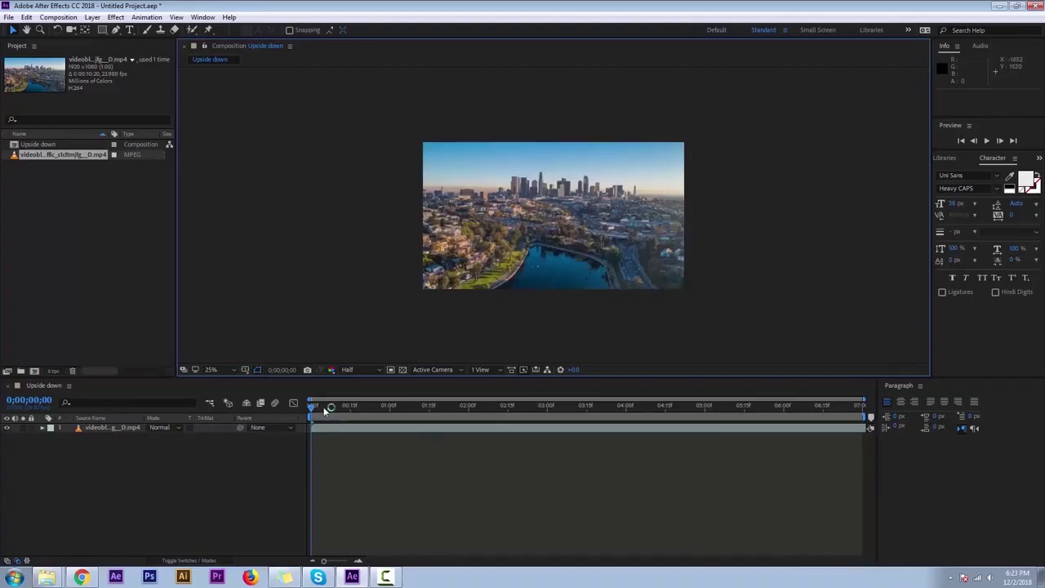
# Check the footage at several times up to 0;00;03;06 and return to the first frame
pyautogui.click(380, 405)
pyautogui.click(441, 418)
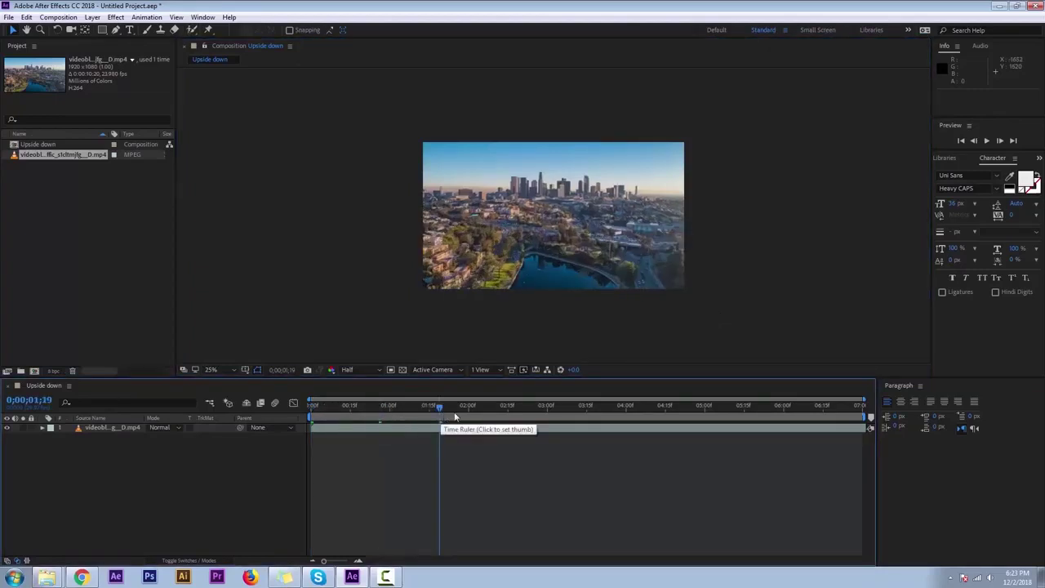
pyautogui.click(490, 415)
pyautogui.click(564, 412)
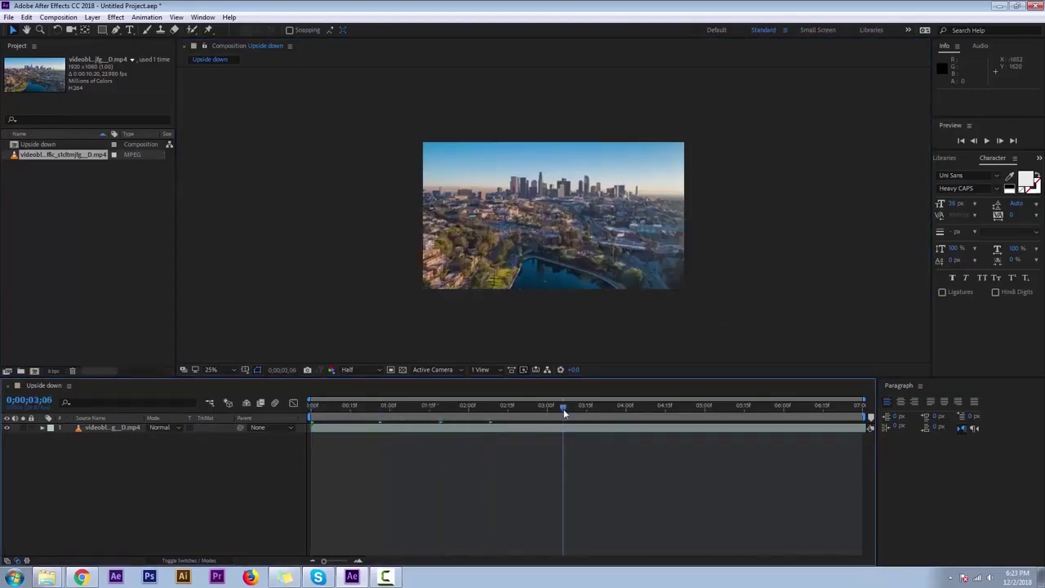
pyautogui.click(312, 406)
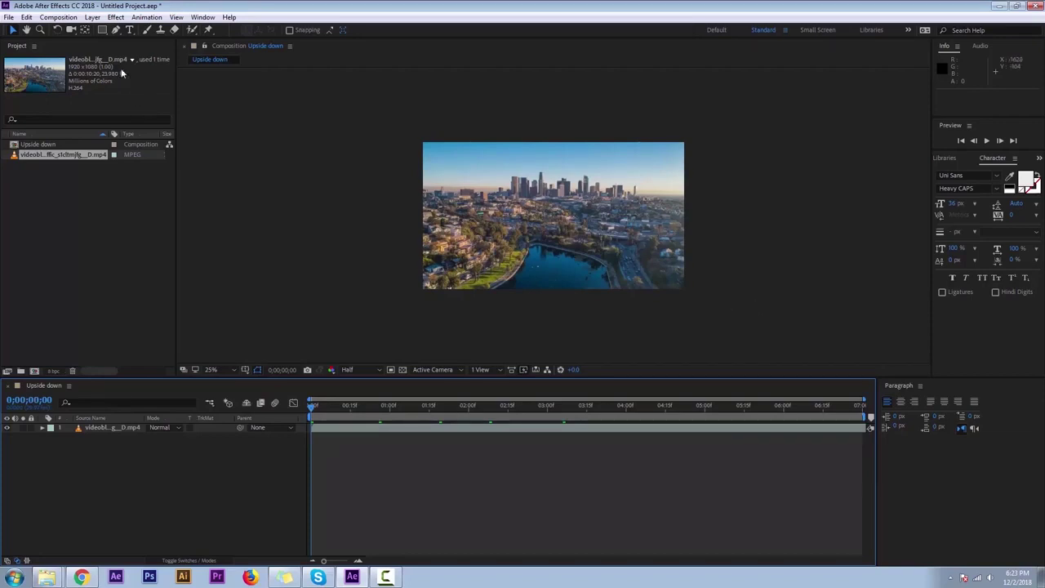
# Draw a rectangular mask about 70 by 230 px on the video layer around the tallest skyscraper
pyautogui.click(103, 31)
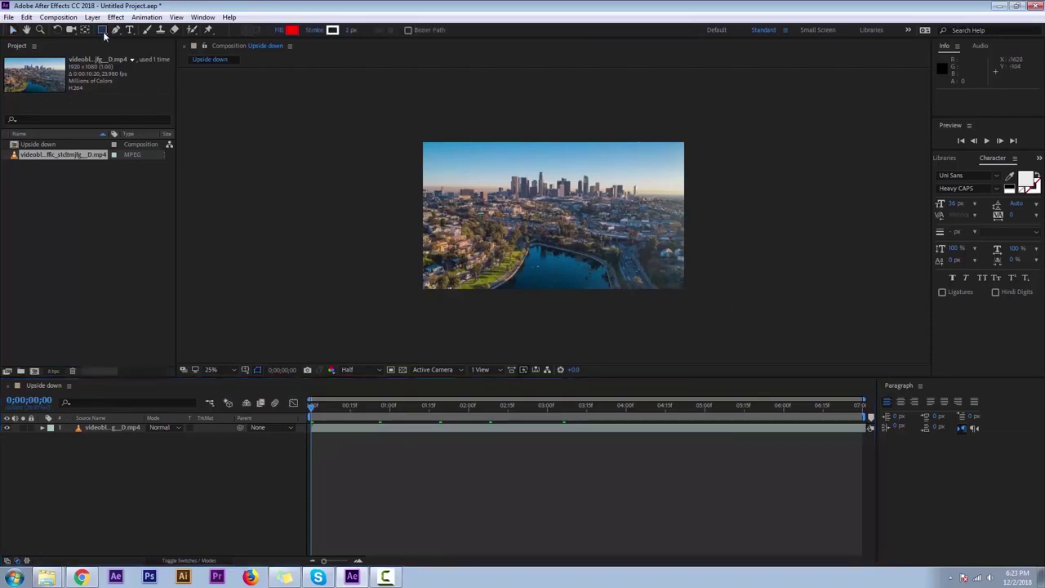
pyautogui.moveTo(104, 34); pyautogui.dragTo(187, 65)
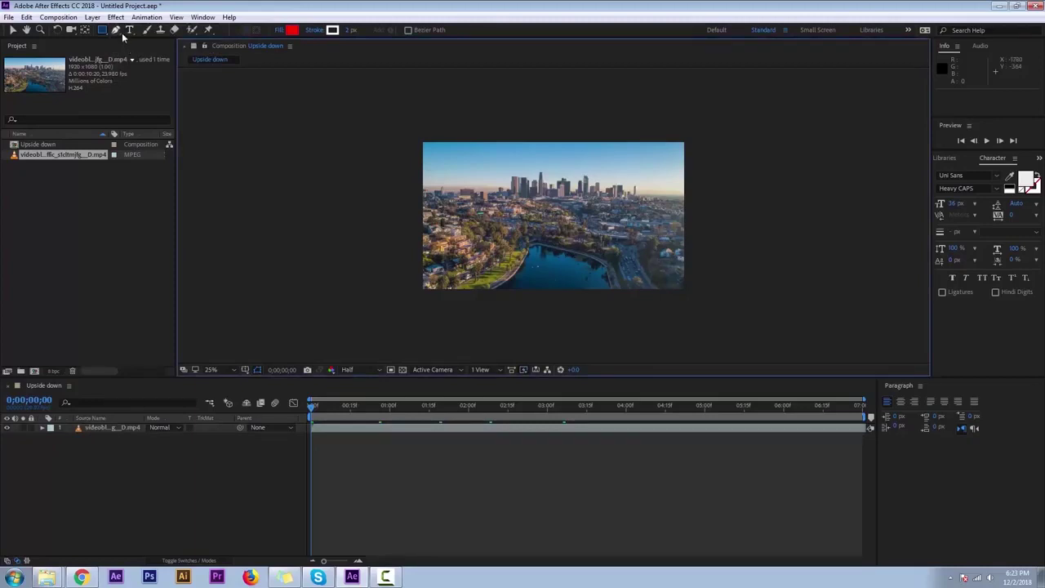
pyautogui.click(103, 31)
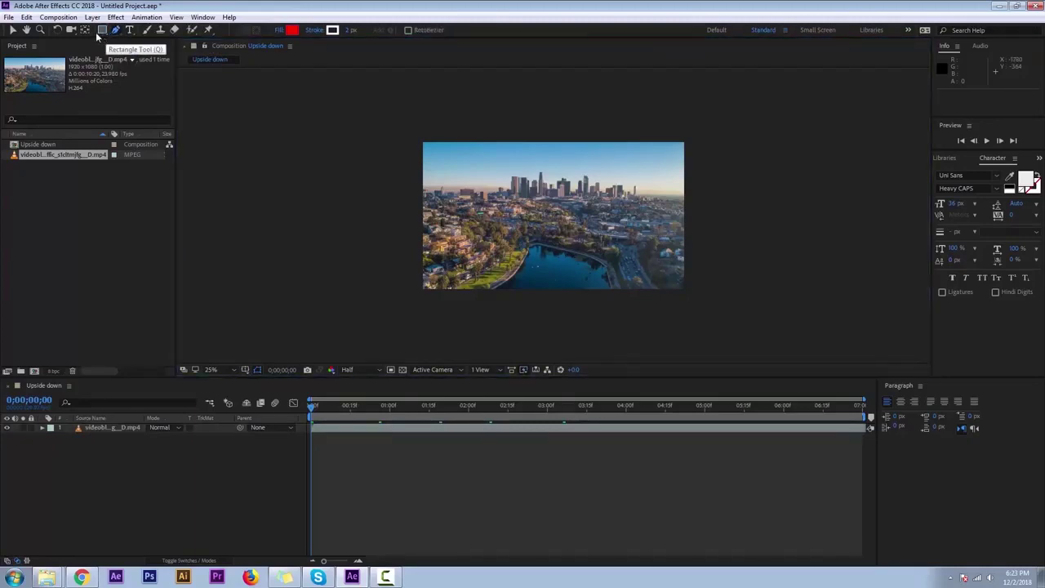
pyautogui.click(103, 437)
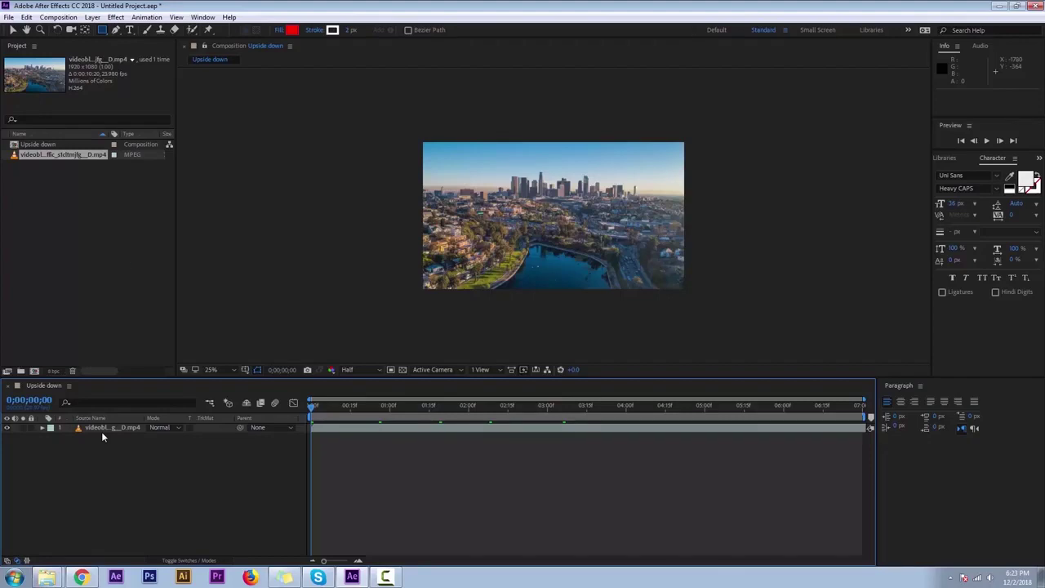
pyautogui.click(188, 171)
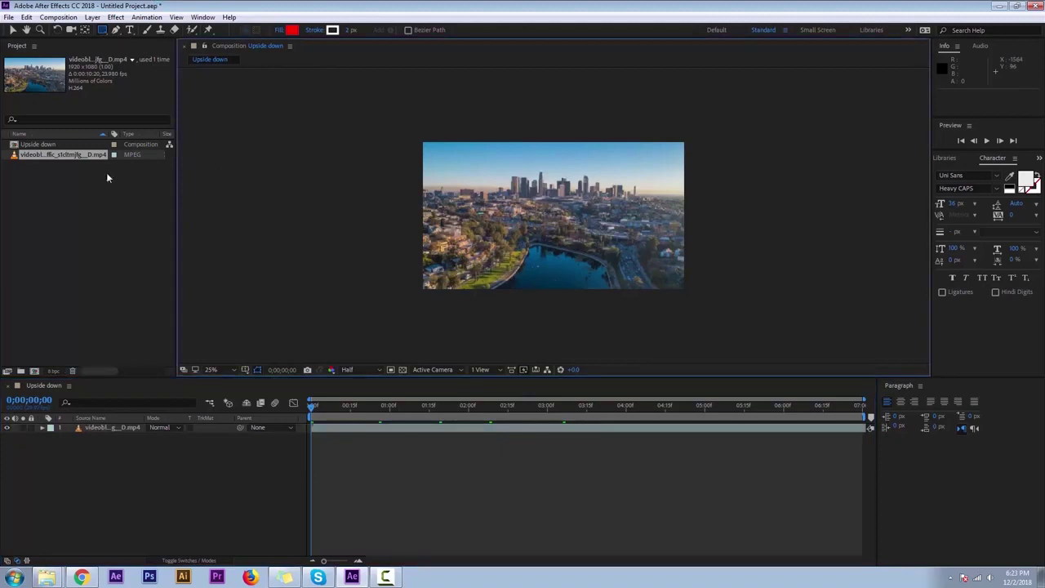
pyautogui.click(113, 428)
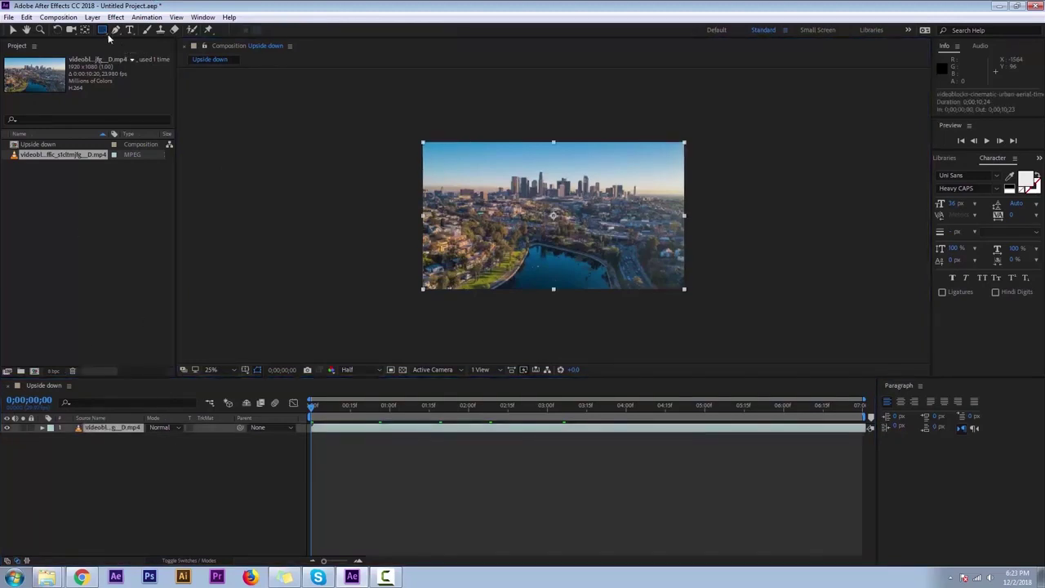
pyautogui.press('.')
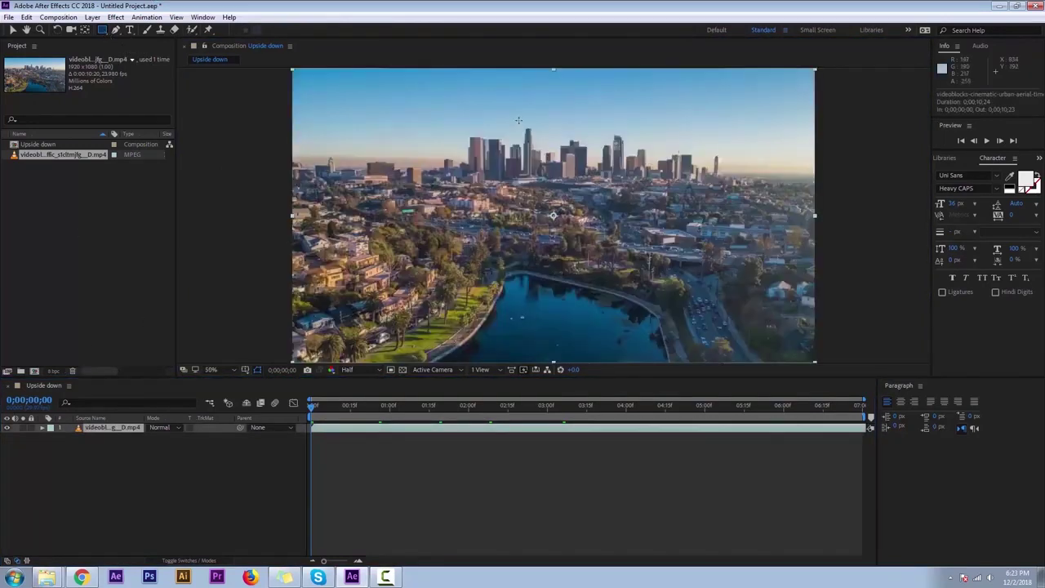
pyautogui.moveTo(535, 153); pyautogui.dragTo(539, 183)
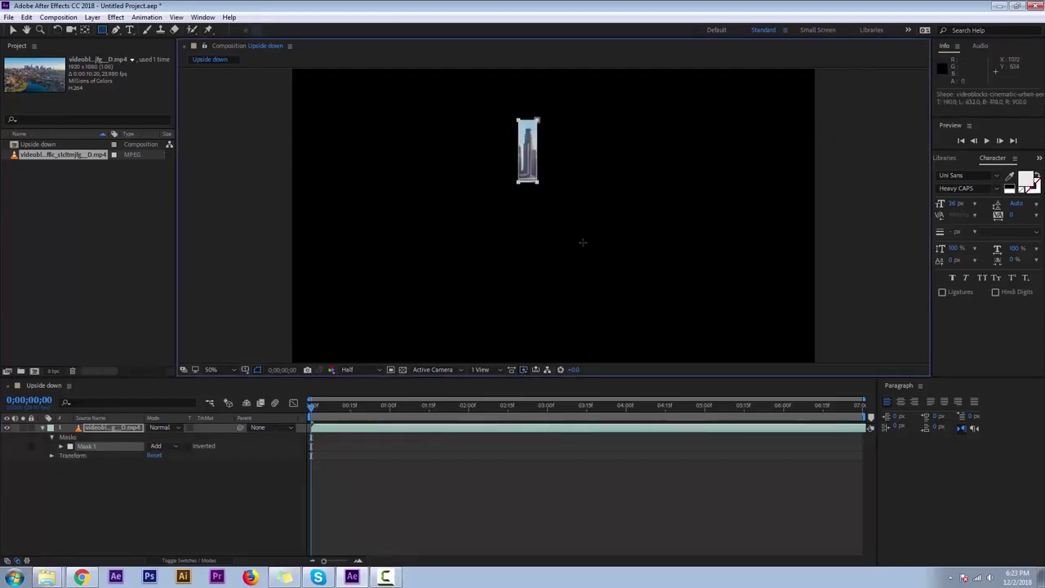
# With no layer selected, draw a red rectangle shape about 384 by 584 px below and beside the masked skyscraper
pyautogui.click(114, 493)
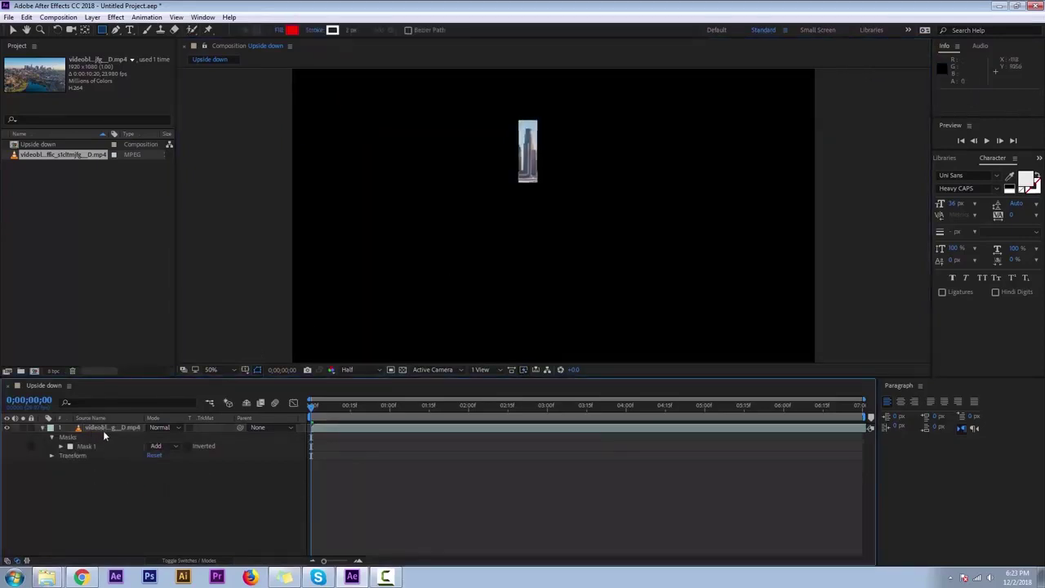
pyautogui.click(106, 431)
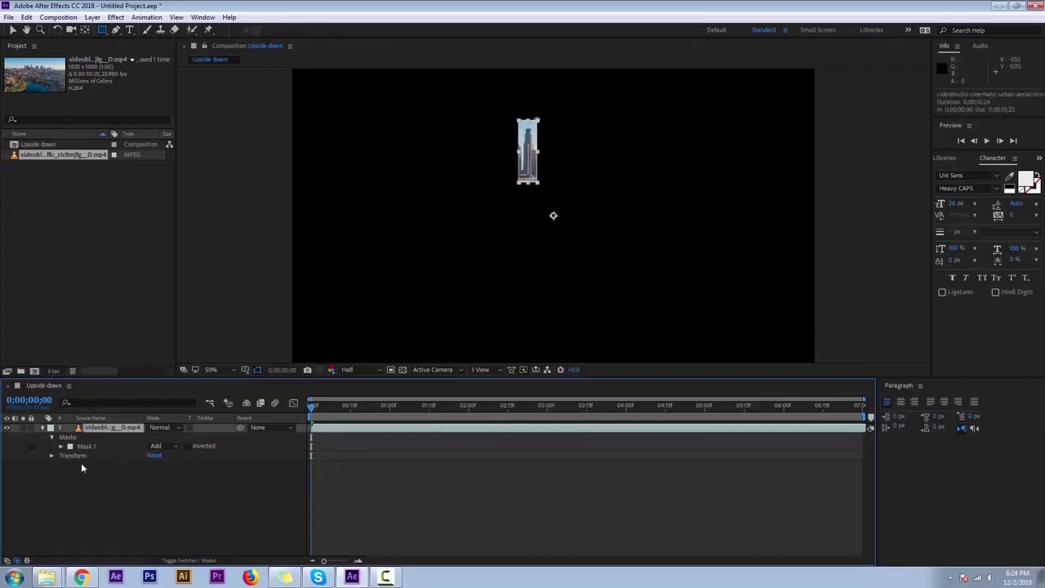
pyautogui.click(126, 504)
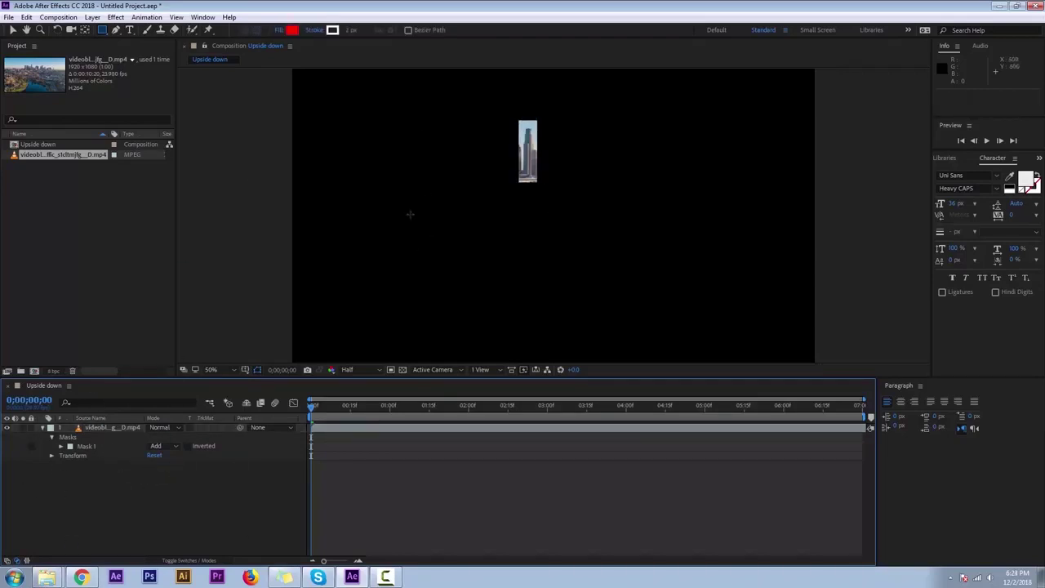
pyautogui.moveTo(396, 172); pyautogui.dragTo(502, 331)
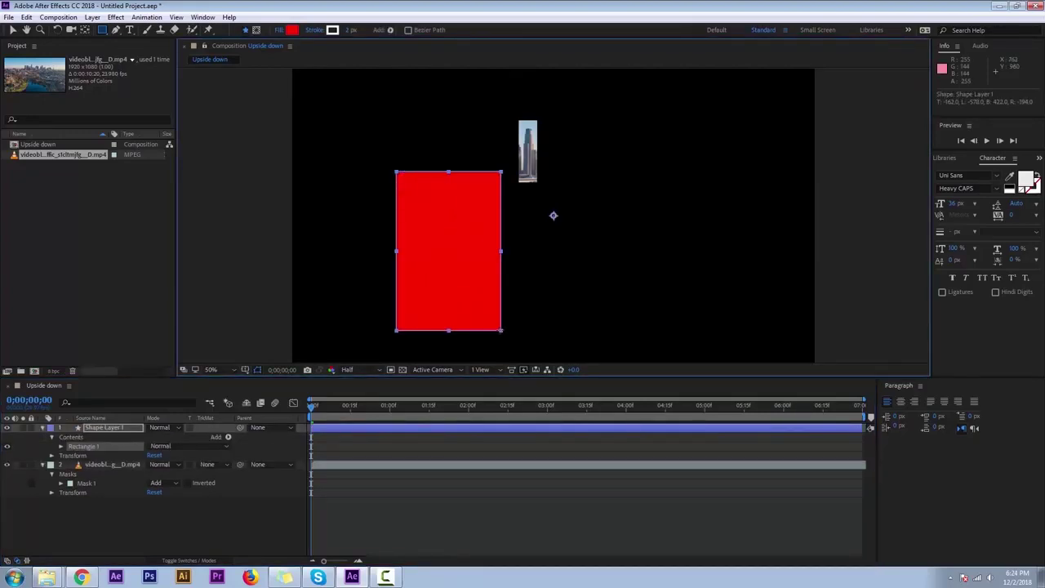
# Delete the mask around the tallest skyscraper from the video layer
pyautogui.click(117, 464)
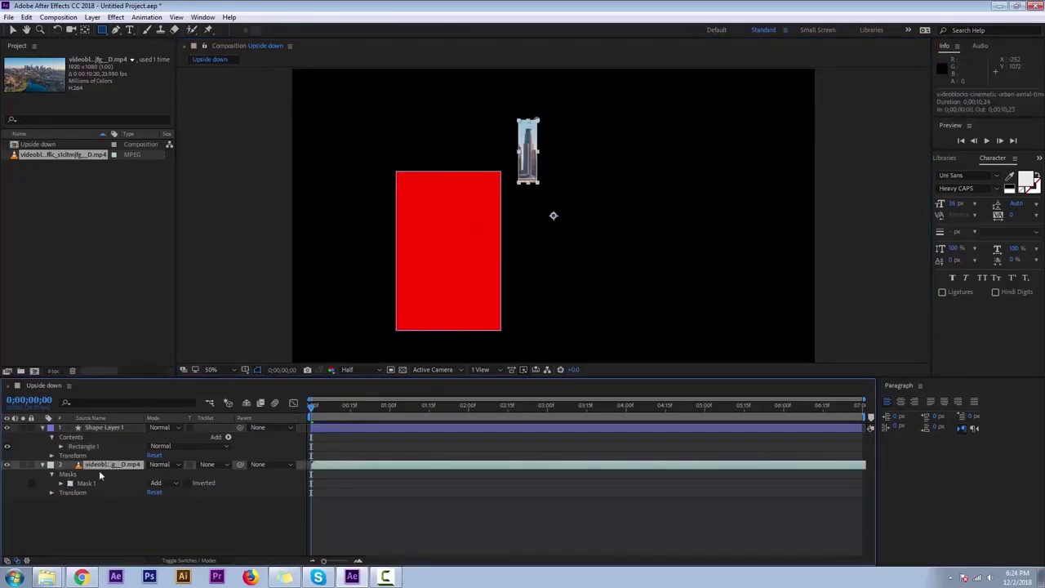
pyautogui.click(93, 481)
pyautogui.press('Delete')
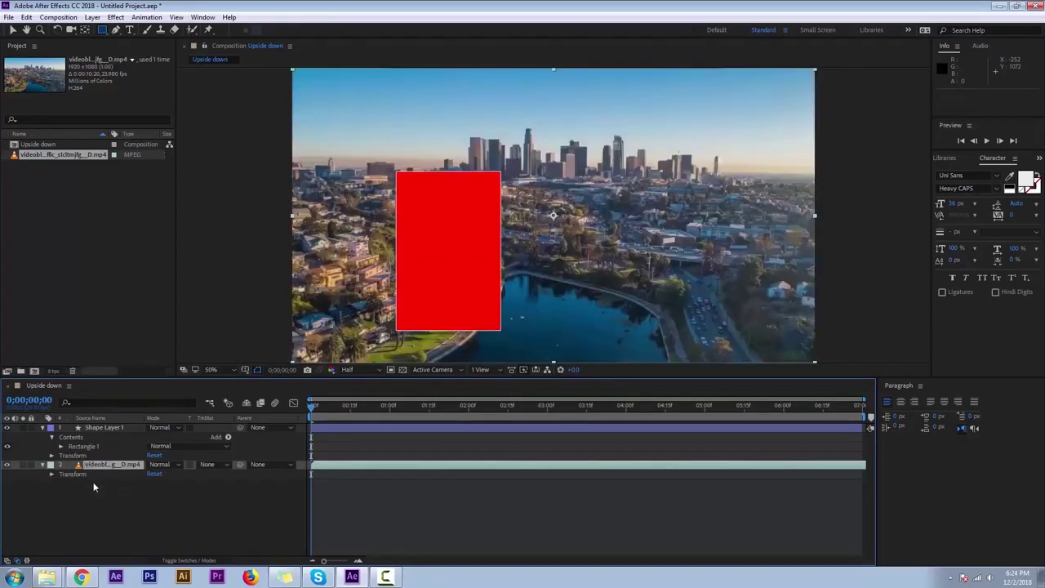
# Draw a rectangular mask about 760 by 728 px beside the red rectangle on the video layer and delete it again
pyautogui.moveTo(532, 108); pyautogui.dragTo(740, 306)
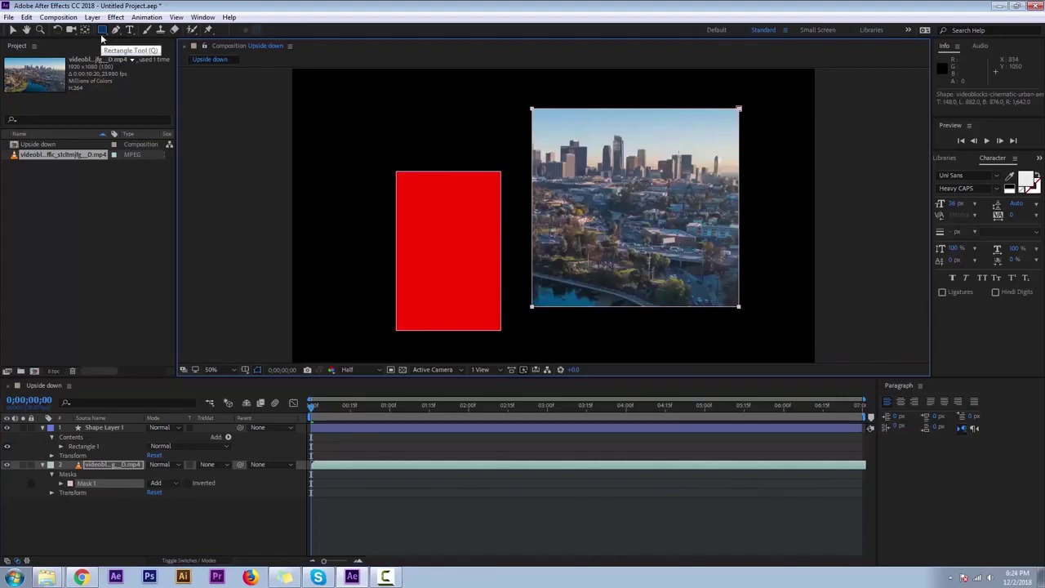
pyautogui.click(83, 512)
pyautogui.click(86, 482)
pyautogui.press('Delete')
# Draw a closed four-point mask with the Pen tool around the tall buildings east of the skyline's center on the video layer
pyautogui.click(116, 30)
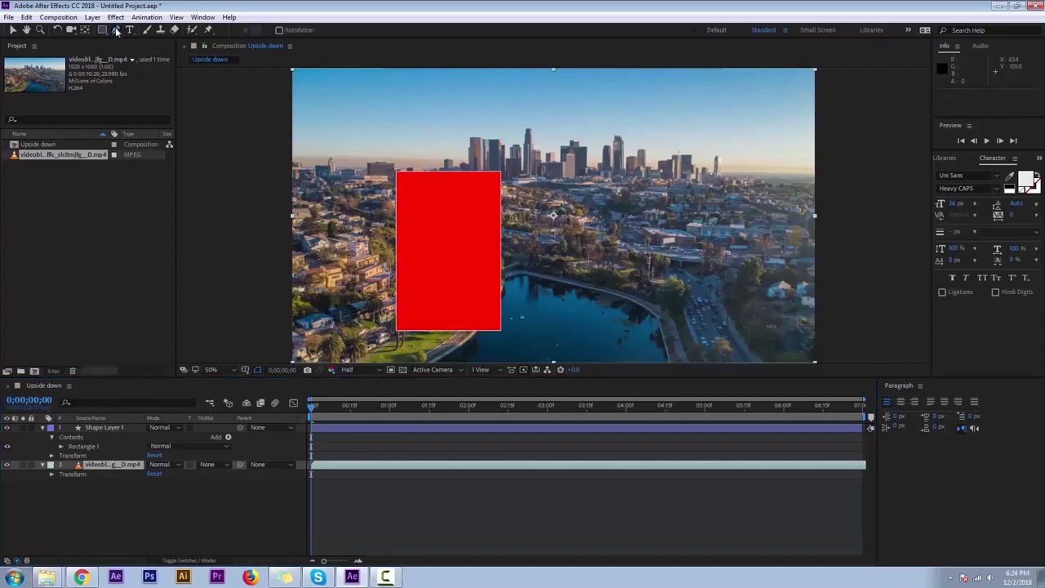
pyautogui.click(616, 124)
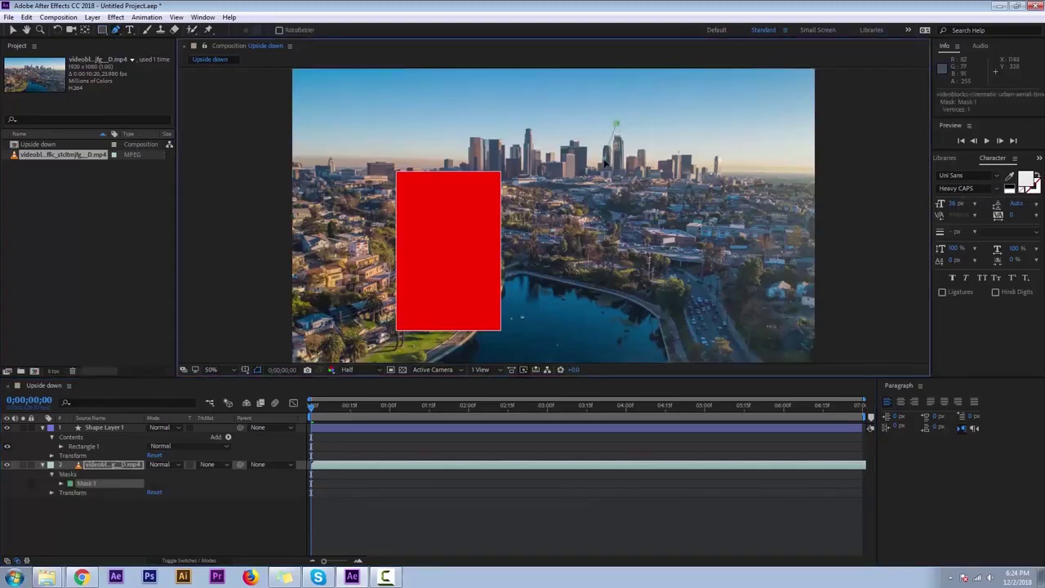
pyautogui.click(620, 196)
pyautogui.click(633, 187)
pyautogui.click(653, 141)
pyautogui.click(617, 125)
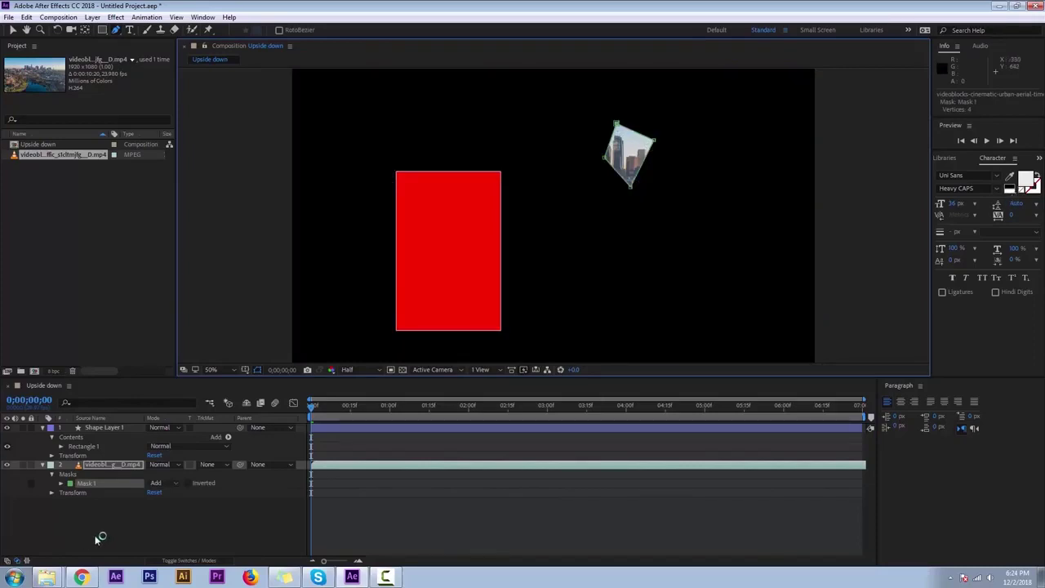
# Delete the four-point mask from the video layer and remove the red rectangle's shape layer
pyautogui.click(97, 502)
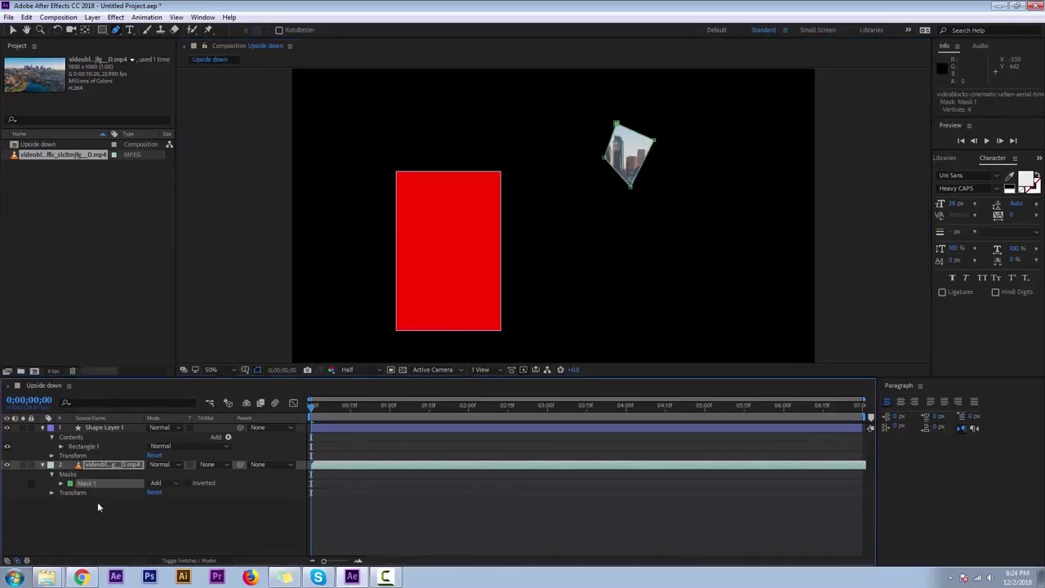
pyautogui.press('Delete')
pyautogui.click(85, 483)
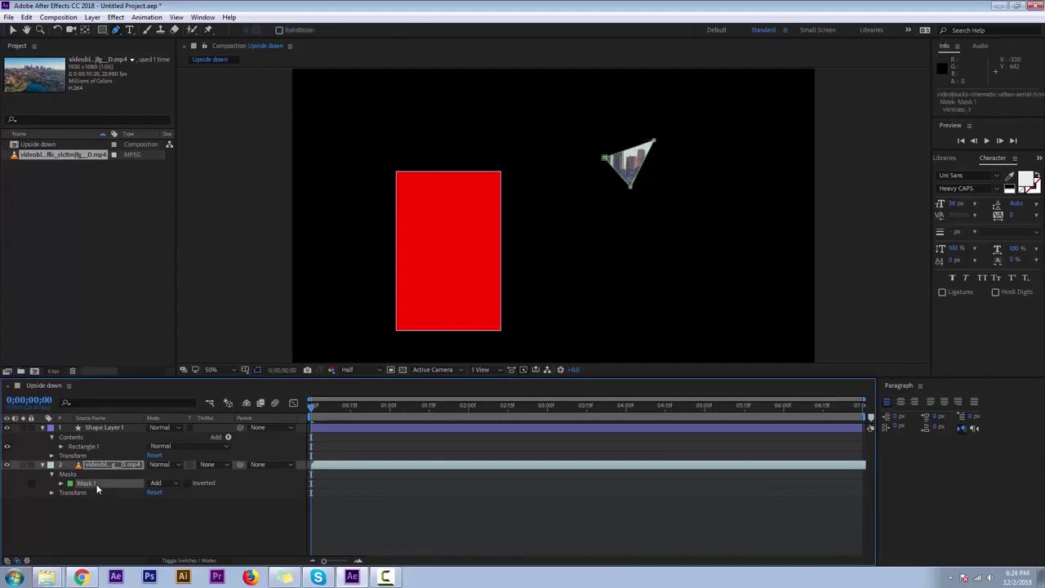
pyautogui.press('Delete')
pyautogui.click(114, 430)
pyautogui.press('Delete')
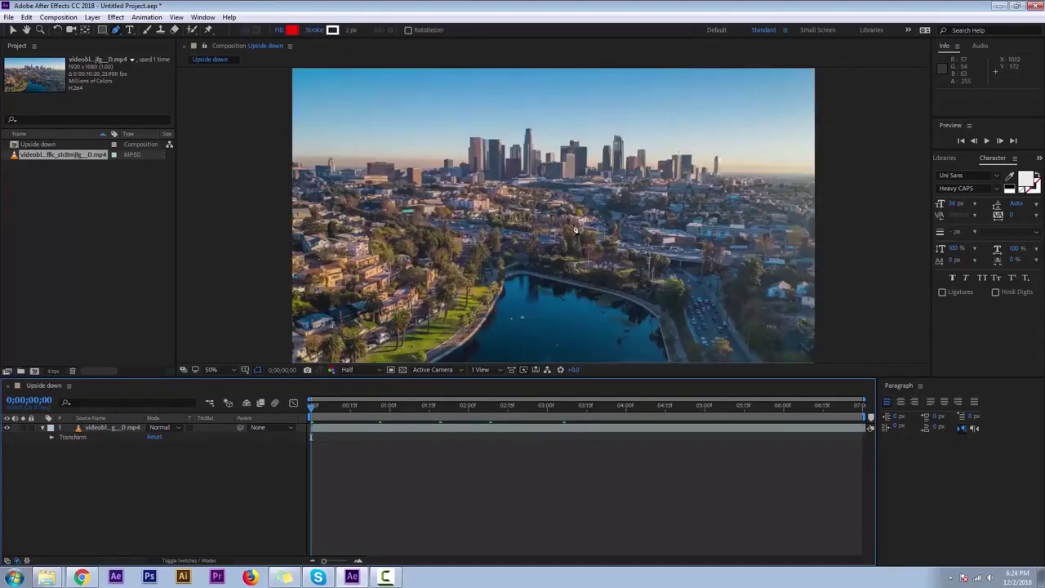
pyautogui.scroll(-2, 588, 231)
pyautogui.scroll(2, 619, 228)
pyautogui.press('v')
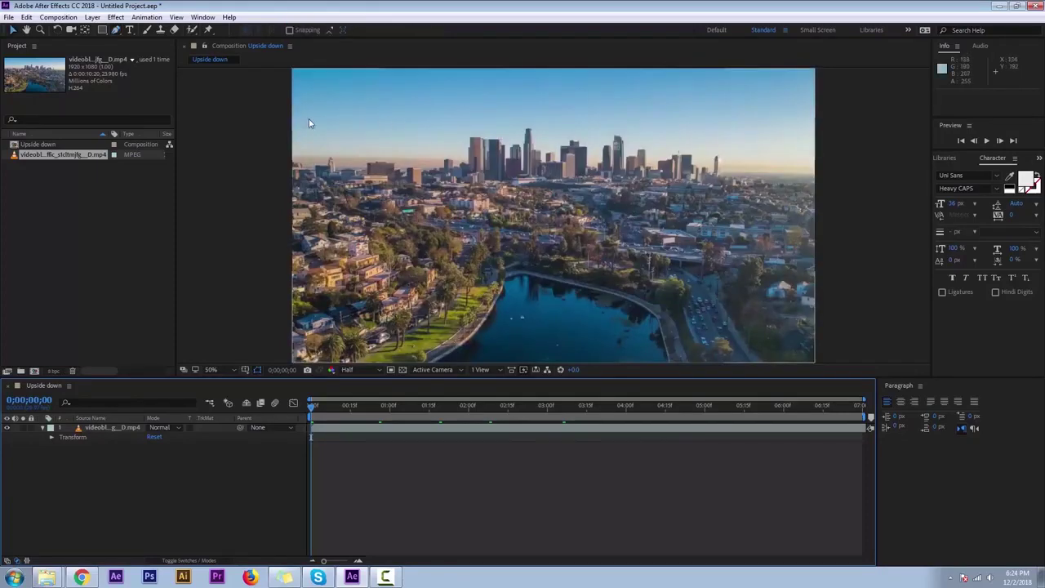
pyautogui.click(102, 29)
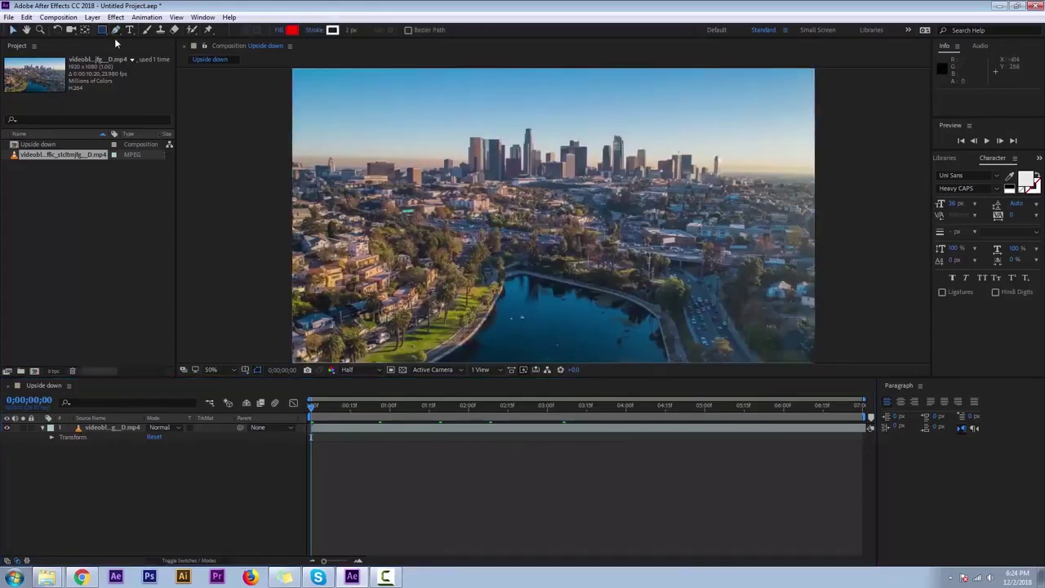
pyautogui.scroll(-2, 571, 254)
pyautogui.moveTo(412, 165); pyautogui.dragTo(723, 306)
pyautogui.click(128, 427)
pyautogui.press('Delete')
# Draw a rectangular mask about 2228 by 1040 px on the video layer from just above the skyline and stretch it farther beyond the frame's sides and bottom
pyautogui.click(116, 430)
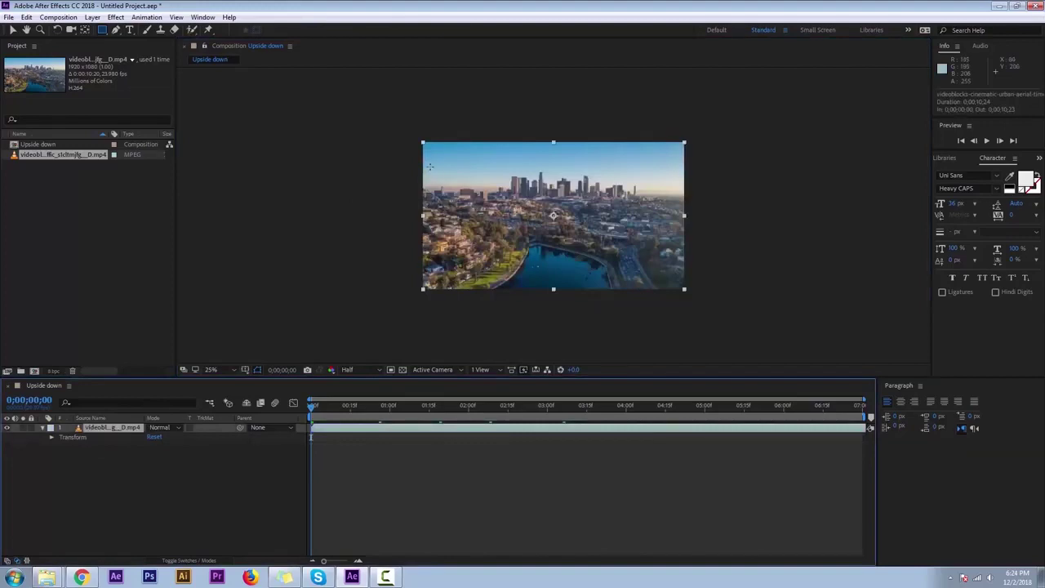
pyautogui.moveTo(412, 162); pyautogui.dragTo(715, 304)
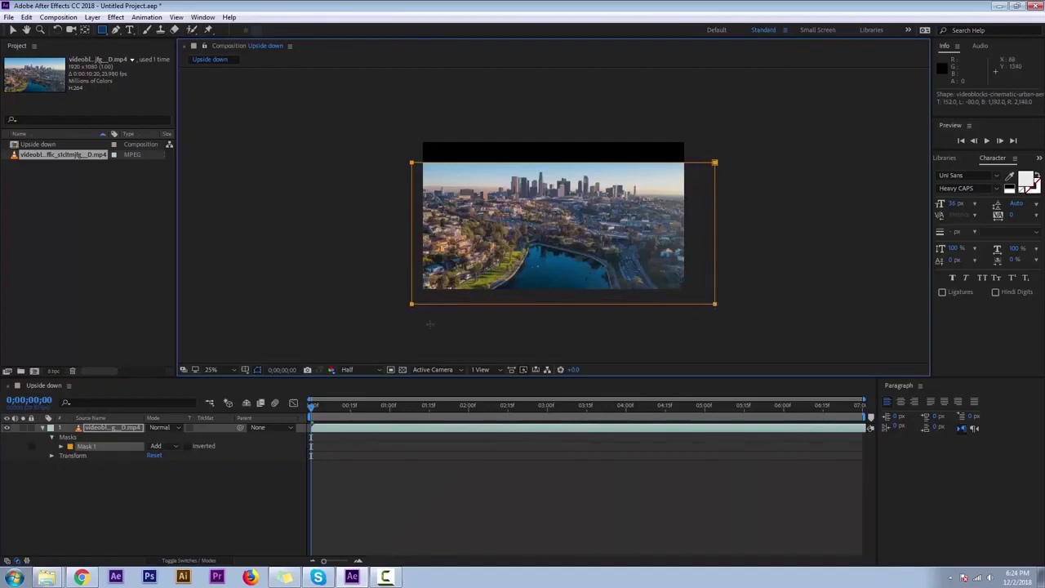
pyautogui.press('v')
pyautogui.click(412, 305)
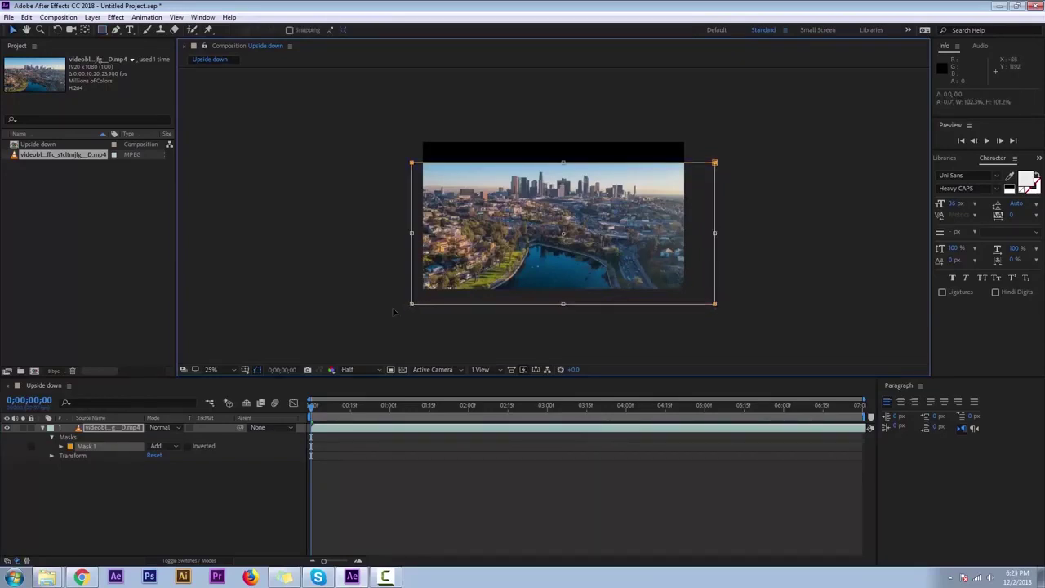
pyautogui.moveTo(412, 304); pyautogui.dragTo(376, 314)
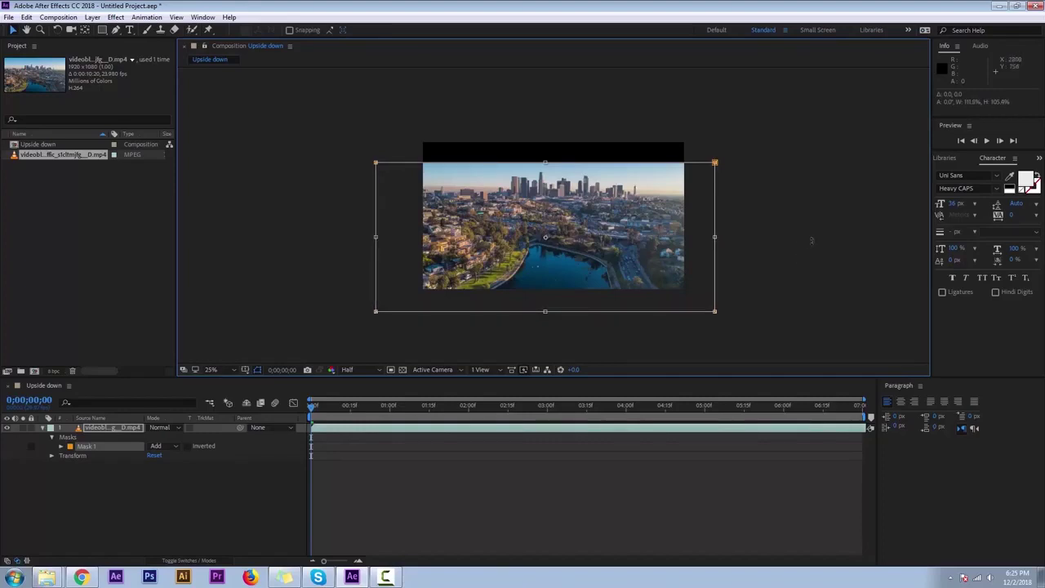
pyautogui.moveTo(715, 236); pyautogui.dragTo(729, 239)
pyautogui.press('.')
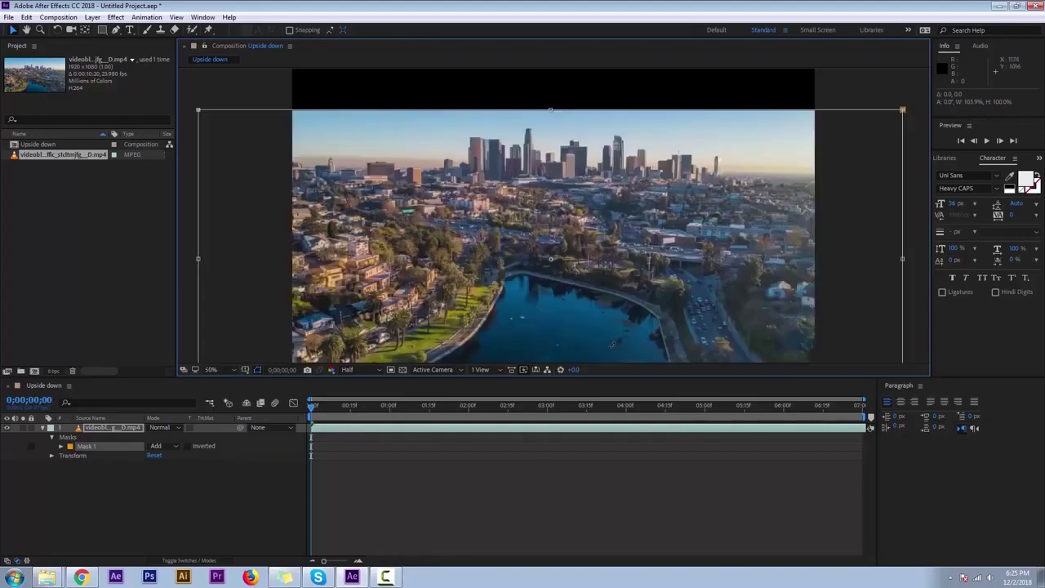
pyautogui.press(',')
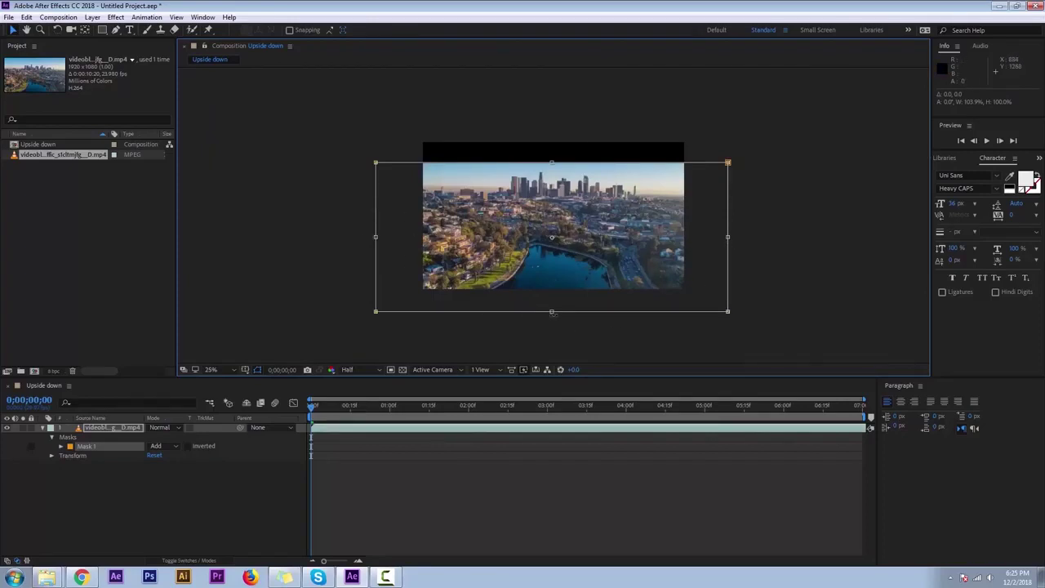
pyautogui.moveTo(558, 312); pyautogui.dragTo(555, 326)
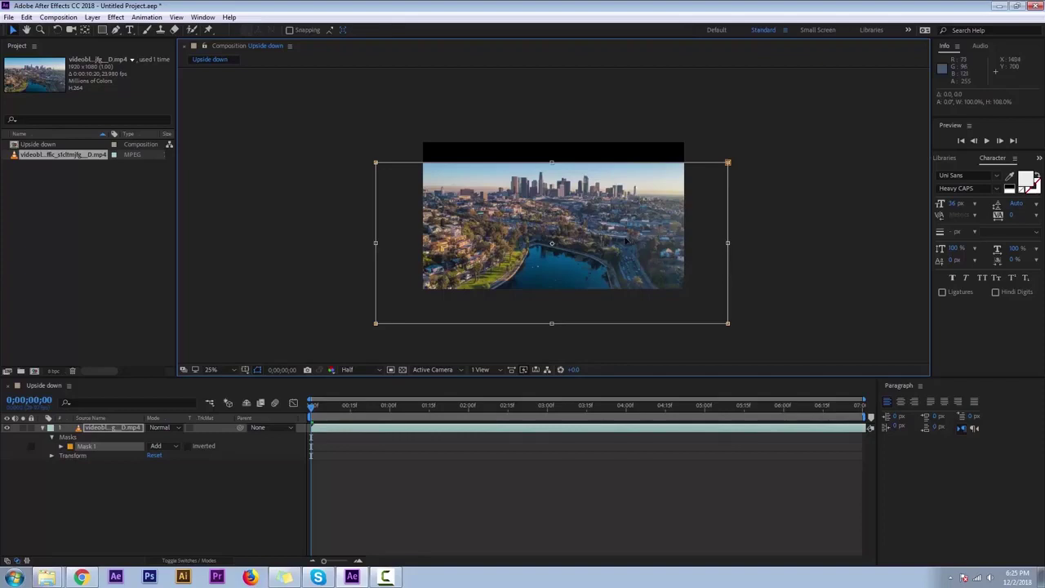
# Display the Title/Action Safe guides over the composition
pyautogui.click(210, 490)
pyautogui.click(113, 427)
pyautogui.click(245, 370)
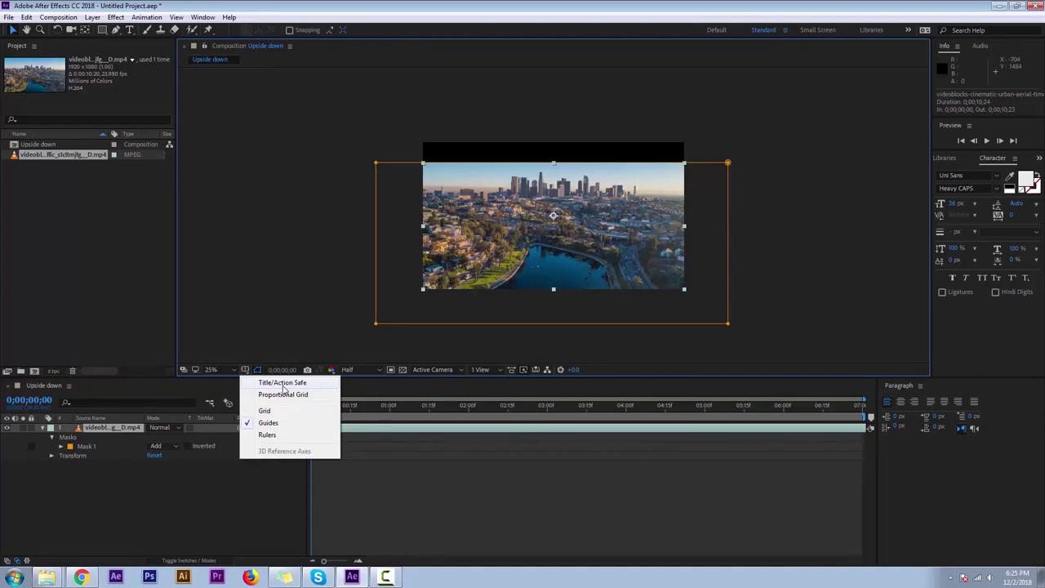
pyautogui.click(283, 383)
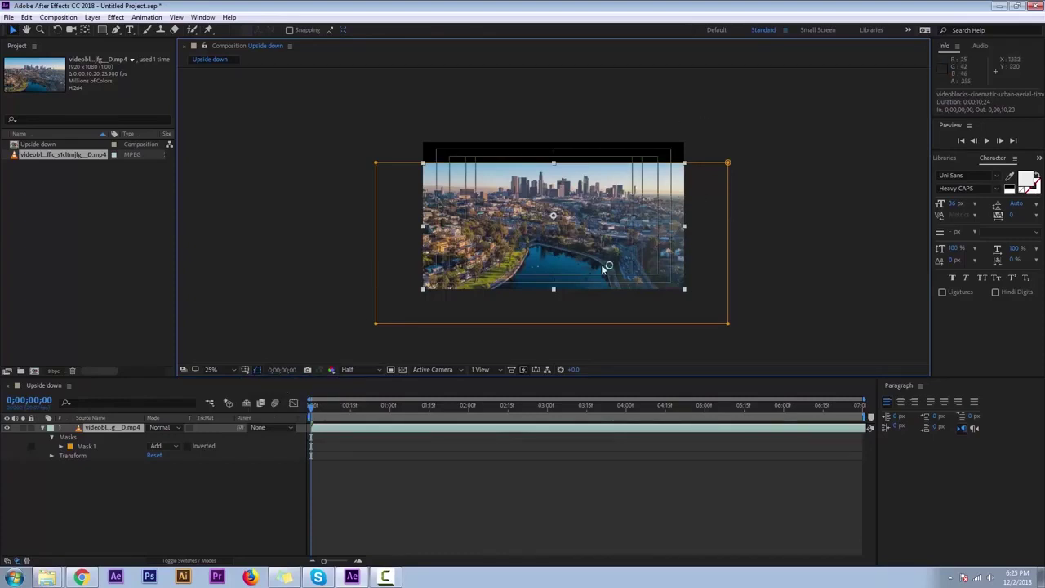
# Lower the video layer to Position 960, 927 so the mask's upper edge meets the frame's horizontal center line
pyautogui.click(117, 490)
pyautogui.click(113, 426)
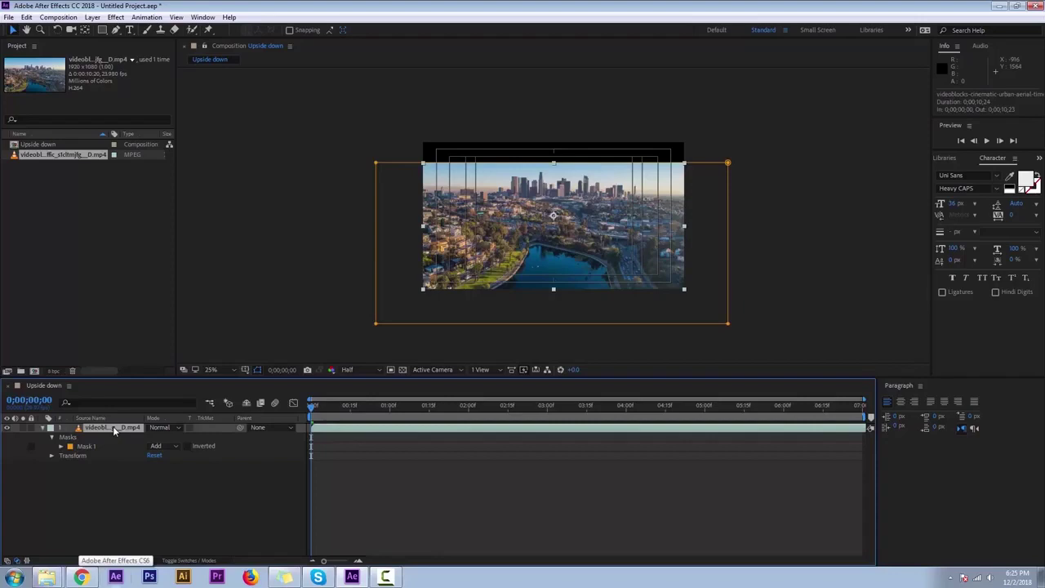
pyautogui.hotkey('shift', 'Down')
pyautogui.click(42, 428)
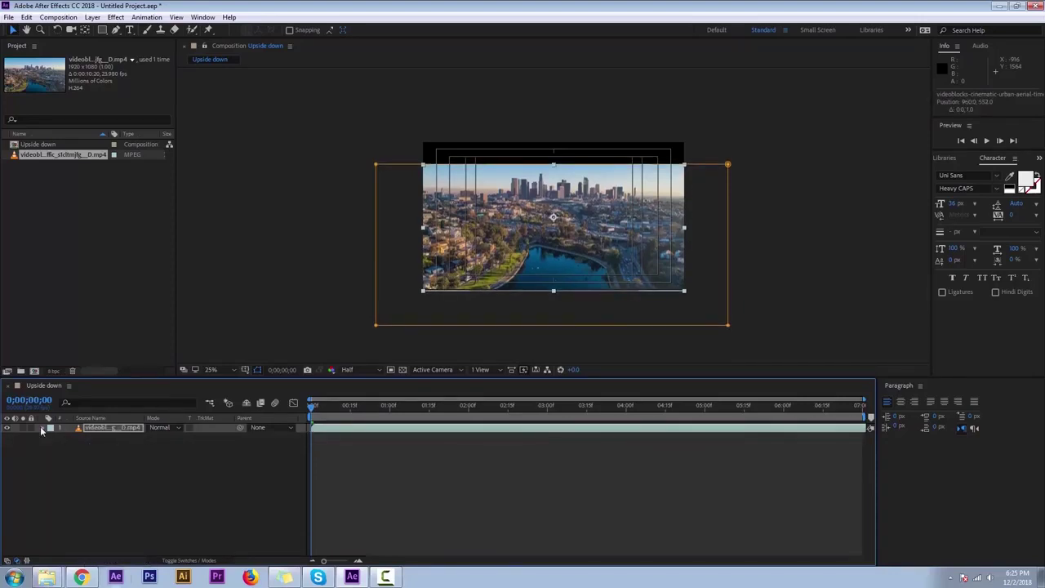
pyautogui.click(41, 427)
pyautogui.click(52, 454)
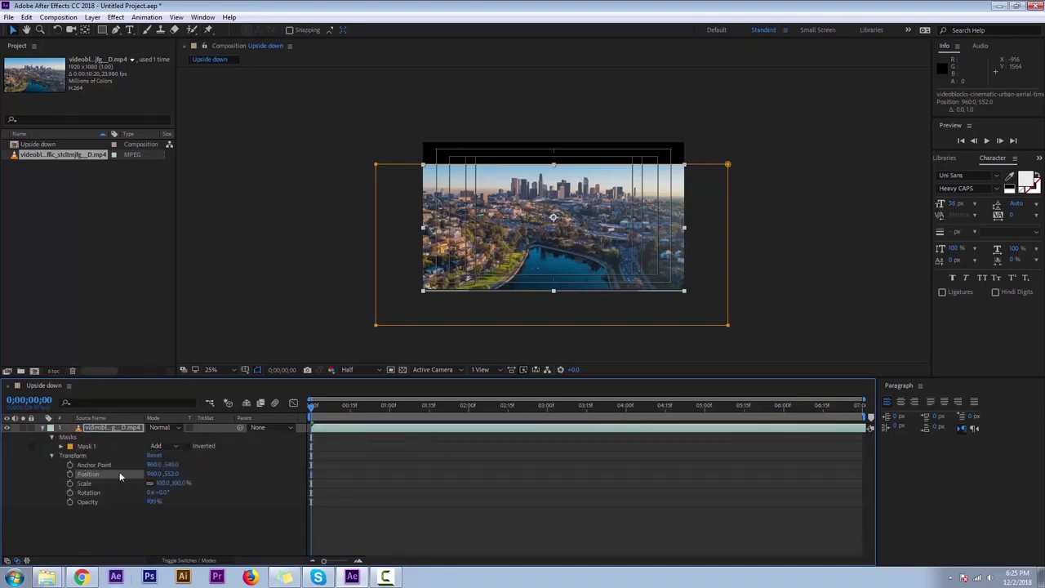
pyautogui.click(149, 475)
pyautogui.click(169, 473)
pyautogui.write('562')
pyautogui.press('Return')
pyautogui.moveTo(168, 474); pyautogui.dragTo(372, 472)
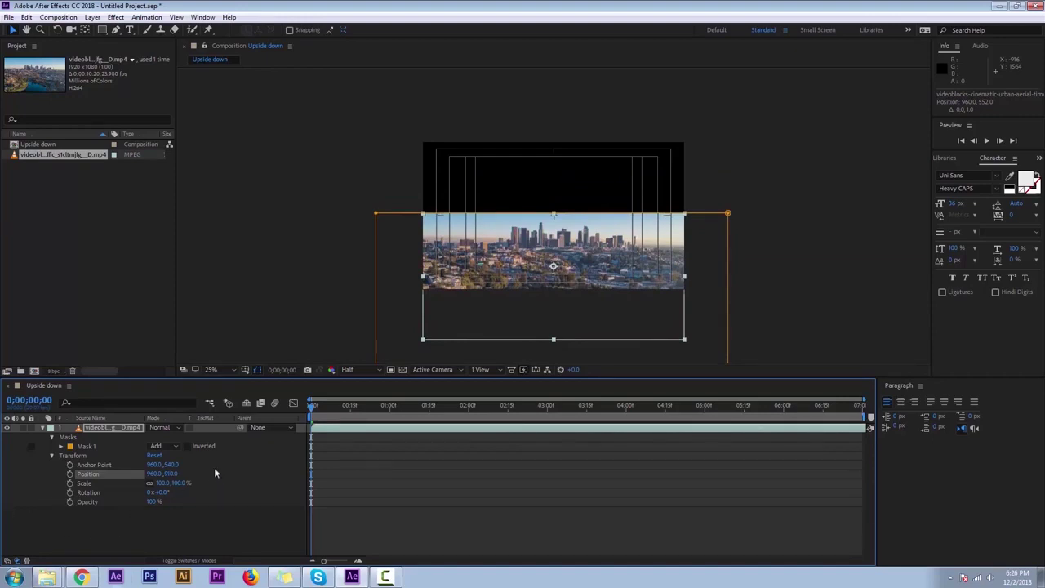
pyautogui.moveTo(167, 473); pyautogui.dragTo(171, 475)
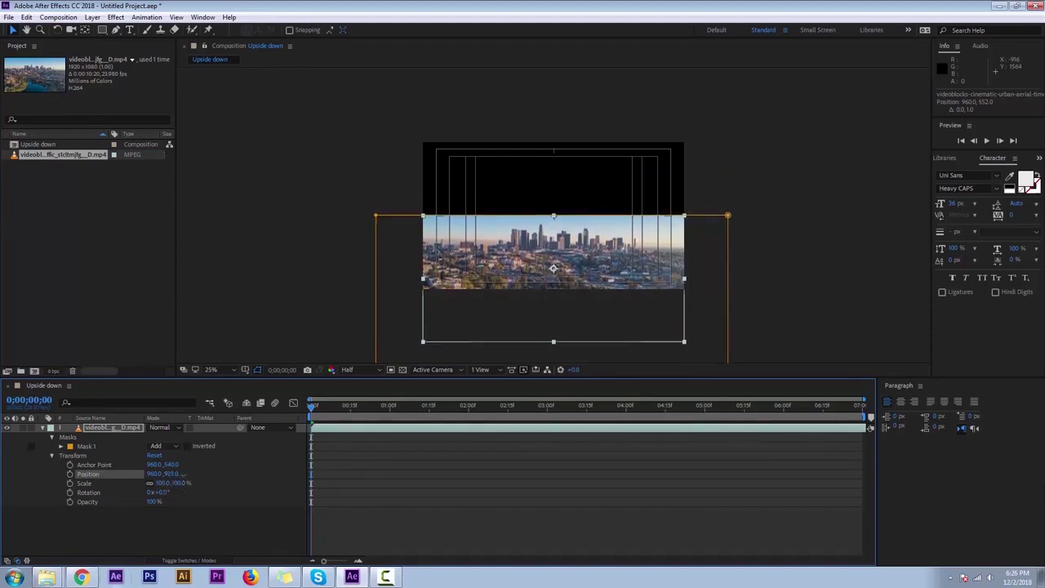
pyautogui.click(117, 541)
# Duplicate the masked video layer and collapse the original layer's properties
pyautogui.click(116, 427)
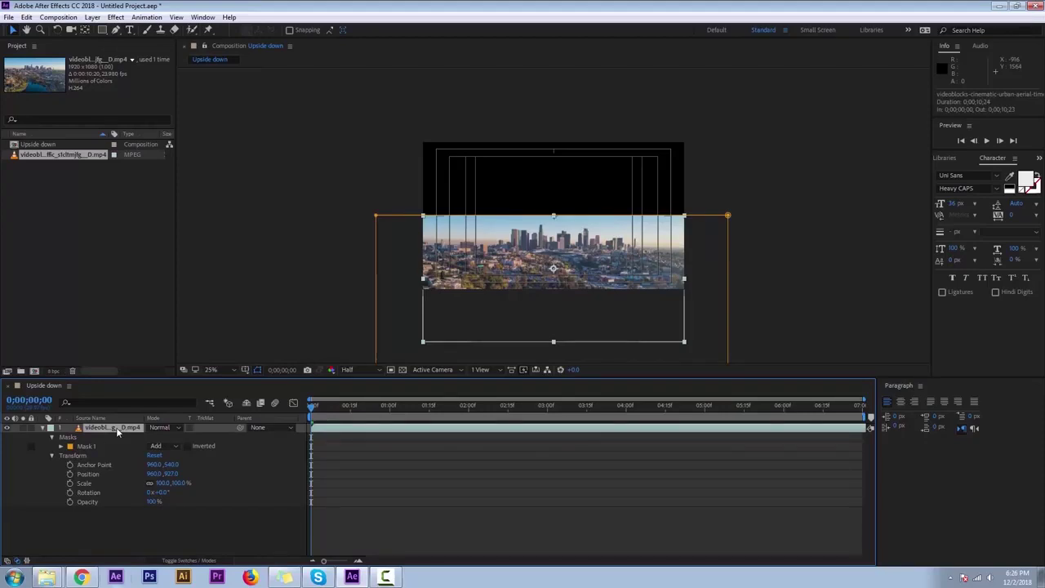
pyautogui.rightClick(116, 427)
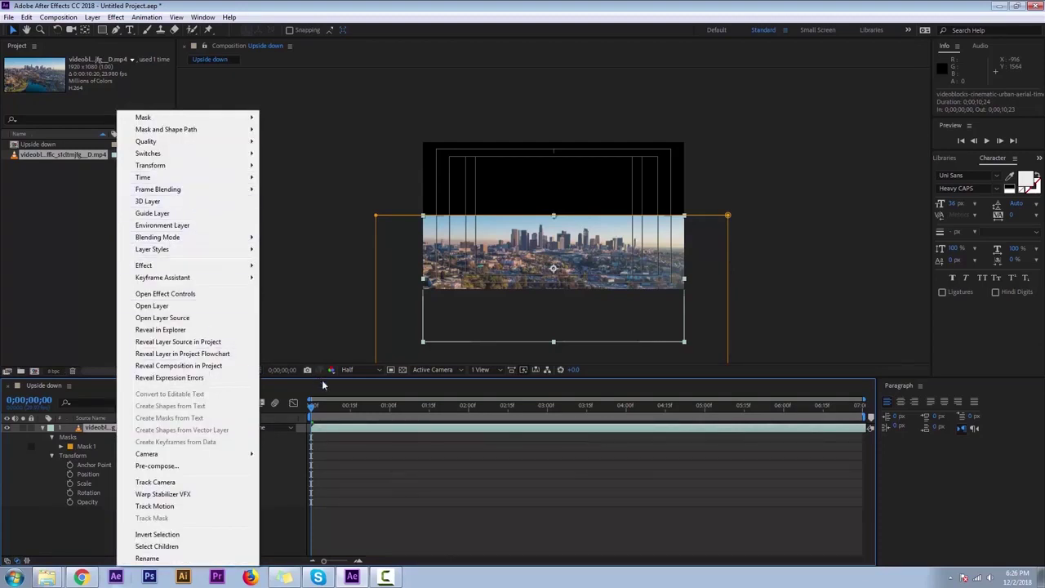
pyautogui.click(365, 102)
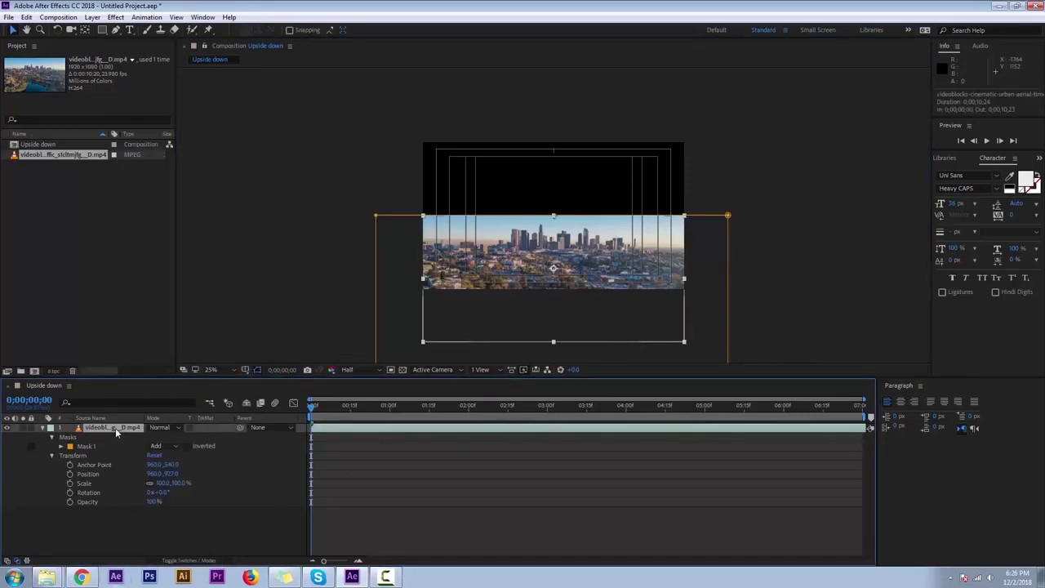
pyautogui.hotkey('ctrl', 'd')
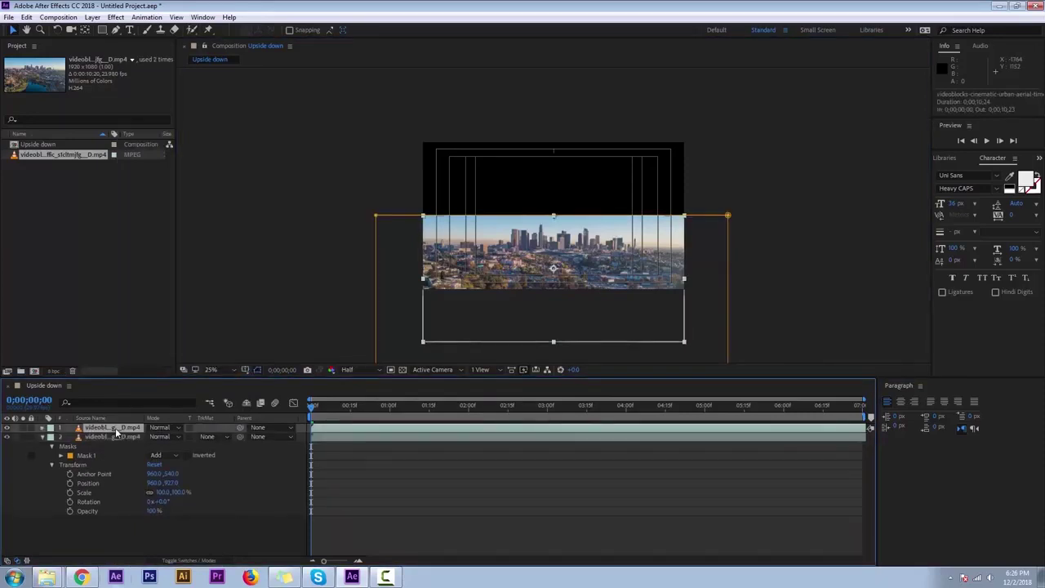
pyautogui.click(42, 437)
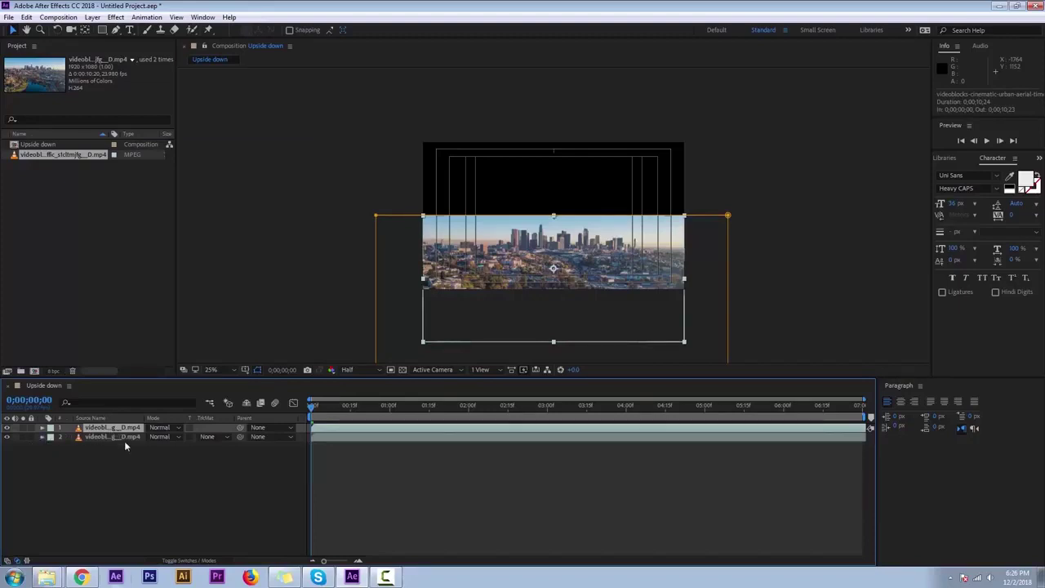
# Nudge the duplicate video layer upward to Position 960, 539
pyautogui.press('Up')
pyautogui.press('Up')
pyautogui.press('Up')
pyautogui.press('Up')
pyautogui.press('Up')
pyautogui.press('Up')
pyautogui.press('Up')
pyautogui.press('Up')
pyautogui.press('Up')
pyautogui.press('Up')
pyautogui.press('Up')
pyautogui.press('Up')
pyautogui.press('Up')
pyautogui.press('Up')
pyautogui.press('Up')
pyautogui.press('Up')
pyautogui.press('Up')
pyautogui.press('Up')
pyautogui.press('Up')
pyautogui.press('Up')
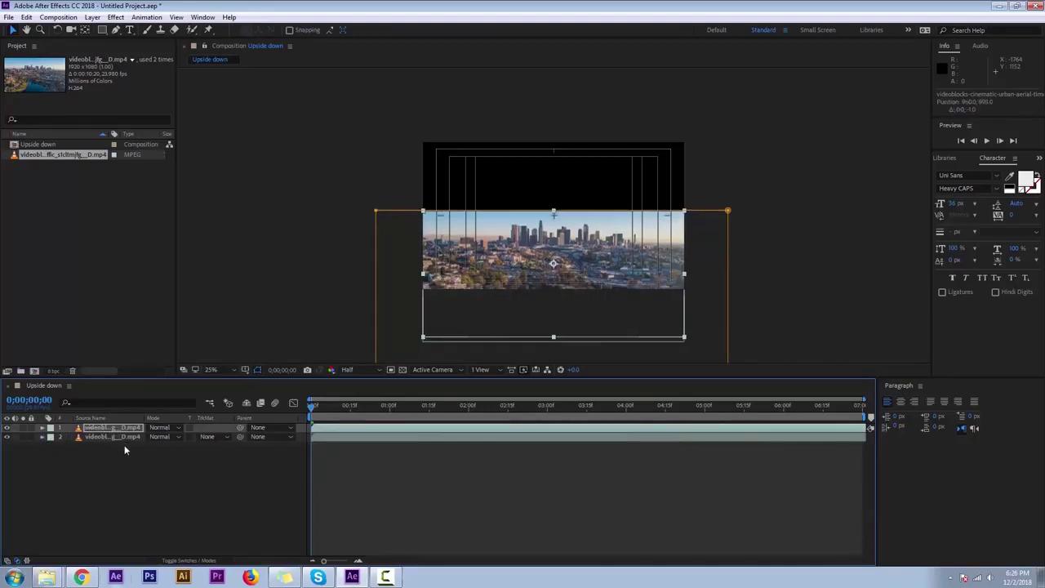
pyautogui.press('Up')
pyautogui.press('Up')
pyautogui.press('Up')
pyautogui.press('Up')
pyautogui.press('Up')
pyautogui.press('Up')
pyautogui.press('Up')
pyautogui.press('Up')
pyautogui.press('Up')
pyautogui.press('Up')
pyautogui.press('Up')
pyautogui.press('Up')
pyautogui.press('Up')
pyautogui.press('Up')
pyautogui.press('Up')
pyautogui.press('Up')
pyautogui.press('Up')
pyautogui.press('Up')
pyautogui.press('Up')
pyautogui.press('Up')
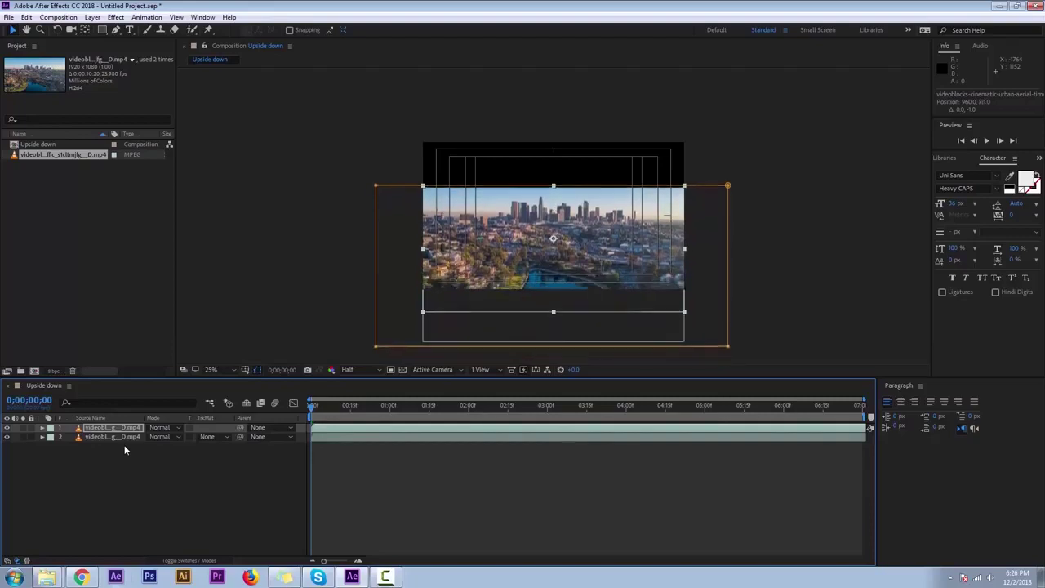
pyautogui.press('Up')
pyautogui.press('Up')
pyautogui.press('Up')
pyautogui.press('Up')
pyautogui.press('Up')
pyautogui.press('Up')
pyautogui.press('Up')
pyautogui.press('Up')
pyautogui.press('Up')
pyautogui.press('Up')
pyautogui.press('Up')
pyautogui.press('Up')
pyautogui.press('Up')
pyautogui.press('Up')
pyautogui.press('Up')
pyautogui.press('Up')
pyautogui.press('Up')
pyautogui.press('Up')
pyautogui.press('Up')
pyautogui.press('Up')
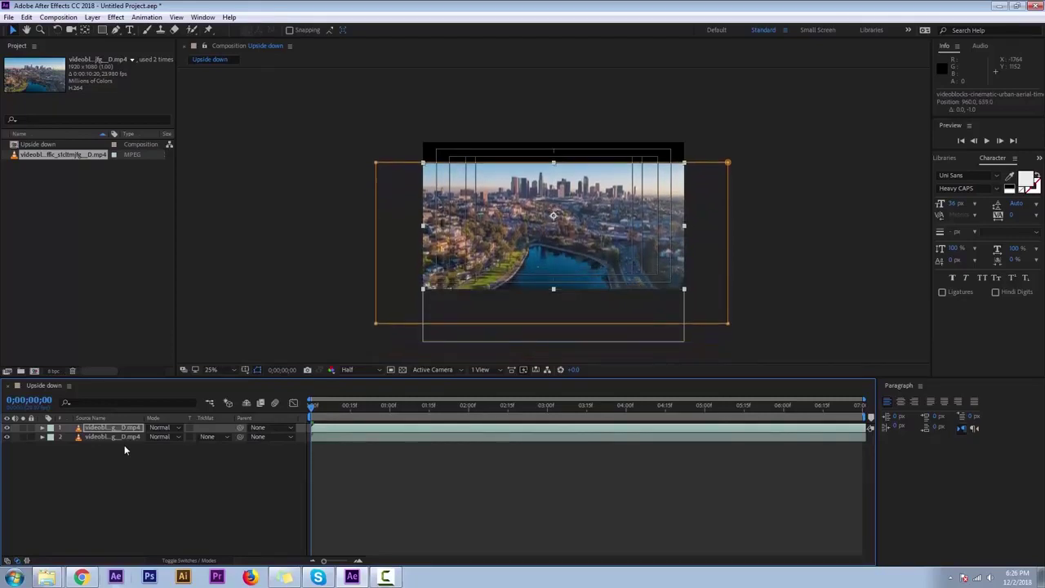
# Rotate the duplicate video layer by 180° so the city hangs upside down
pyautogui.click(42, 427)
pyautogui.click(51, 447)
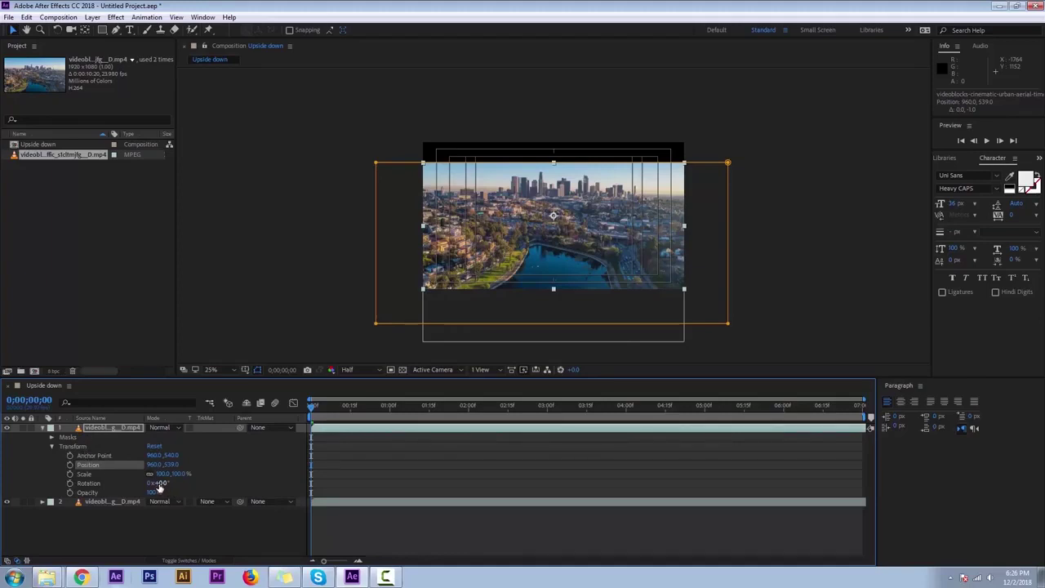
pyautogui.moveTo(159, 487); pyautogui.dragTo(249, 475)
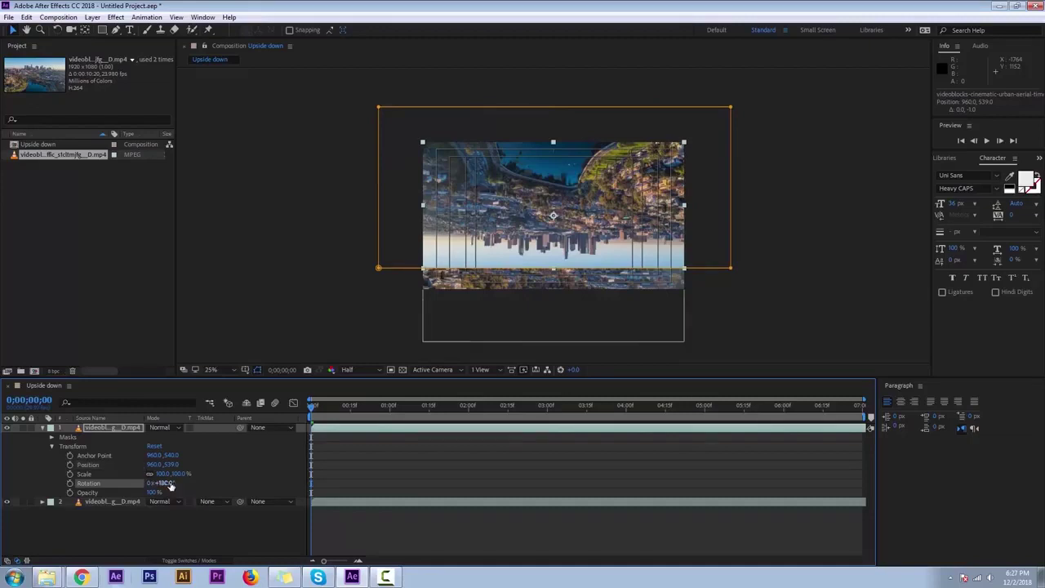
# Move the rotated duplicate video layer upward to Position 960, 171 so its sky meets the sky of the original layer
pyautogui.click(145, 529)
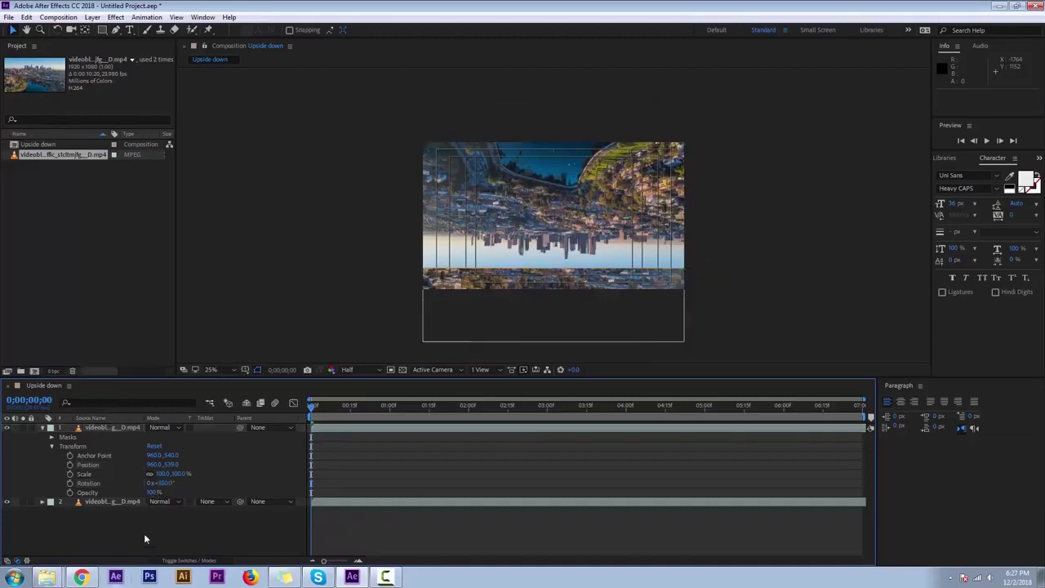
pyautogui.click(126, 428)
pyautogui.hotkey('shift', 'Down')
pyautogui.hotkey('shift', 'Down')
pyautogui.hotkey('shift', 'Down')
pyautogui.hotkey('shift', 'Down')
pyautogui.hotkey('shift', 'Down')
pyautogui.hotkey('shift', 'Down')
pyautogui.hotkey('shift', 'Down')
pyautogui.hotkey('shift', 'Down')
pyautogui.hotkey('shift', 'Down')
pyautogui.hotkey('shift', 'Down')
pyautogui.hotkey('shift', 'Down')
pyautogui.hotkey('shift', 'Down')
pyautogui.hotkey('shift', 'Down')
pyautogui.hotkey('shift', 'Down')
pyautogui.hotkey('shift', 'Down')
pyautogui.hotkey('shift', 'Down')
pyautogui.hotkey('shift', 'Up')
pyautogui.hotkey('shift', 'Up')
pyautogui.hotkey('shift', 'Up')
pyautogui.hotkey('shift', 'Up')
pyautogui.hotkey('shift', 'Up')
pyautogui.hotkey('shift', 'Up')
pyautogui.hotkey('shift', 'Up')
pyautogui.hotkey('shift', 'Up')
pyautogui.hotkey('shift', 'Up')
pyautogui.hotkey('shift', 'Up')
pyautogui.hotkey('shift', 'Up')
pyautogui.hotkey('shift', 'Up')
pyautogui.hotkey('shift', 'Up')
pyautogui.hotkey('shift', 'Up')
pyautogui.hotkey('shift', 'Up')
pyautogui.hotkey('shift', 'Up')
pyautogui.hotkey('shift', 'Up')
pyautogui.hotkey('shift', 'Up')
pyautogui.hotkey('shift', 'Up')
pyautogui.hotkey('shift', 'Up')
pyautogui.hotkey('shift', 'Up')
pyautogui.hotkey('shift', 'Up')
pyautogui.hotkey('shift', 'Up')
pyautogui.hotkey('shift', 'Up')
pyautogui.hotkey('shift', 'Up')
pyautogui.hotkey('shift', 'Up')
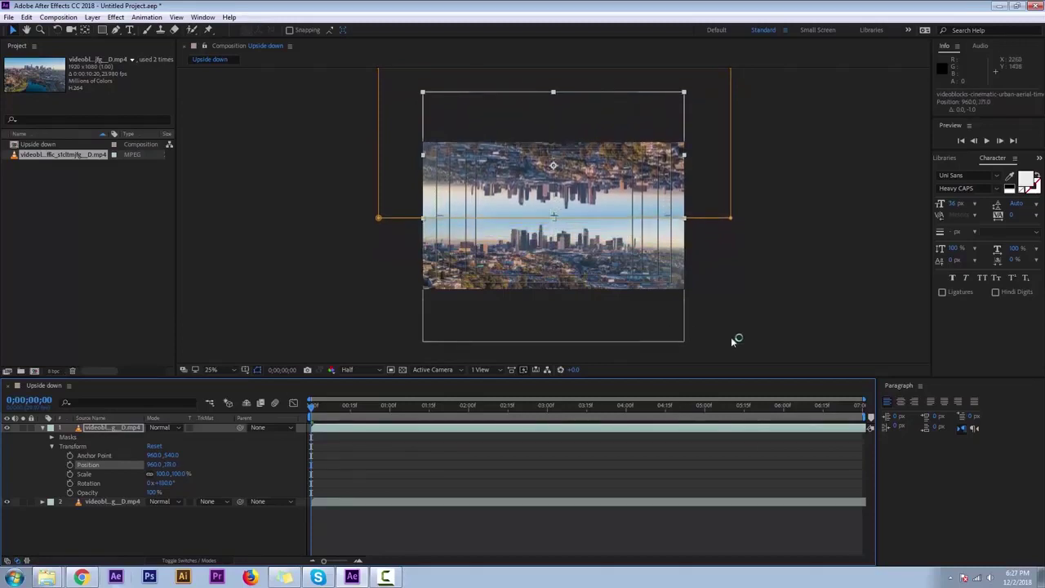
pyautogui.press('Up')
pyautogui.press('Up')
pyautogui.press('Up')
pyautogui.press('Up')
pyautogui.press('Up')
pyautogui.press('Up')
pyautogui.press('Up')
pyautogui.press('Up')
pyautogui.press('Up')
pyautogui.press('Up')
pyautogui.press('Up')
pyautogui.press('Up')
pyautogui.press('Up')
pyautogui.press('Up')
pyautogui.press('Up')
pyautogui.press('Up')
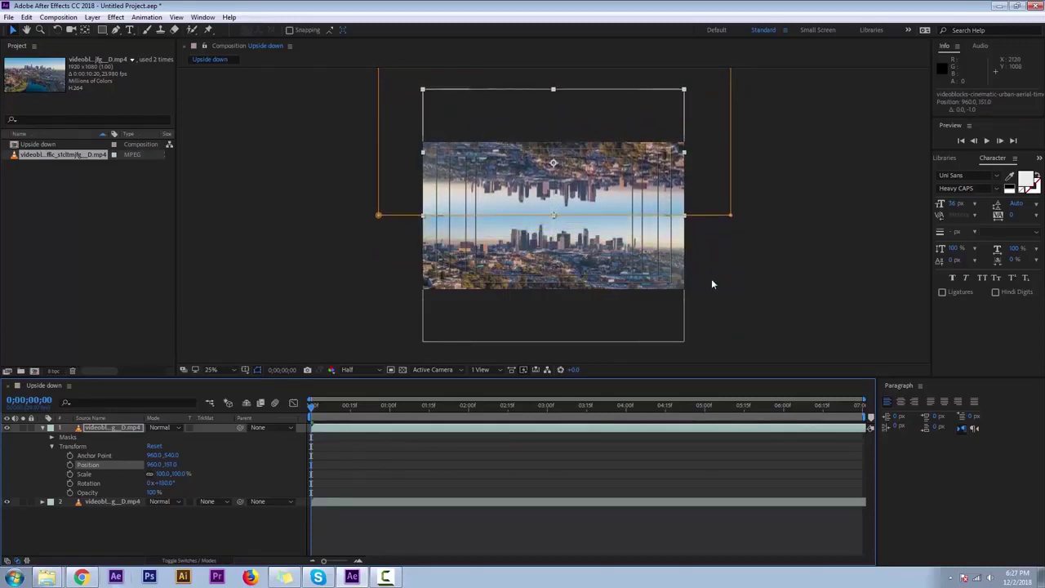
pyautogui.press('Up')
pyautogui.press('Up')
pyautogui.press('Down')
pyautogui.press('Down')
pyautogui.press('Down')
pyautogui.press('Down')
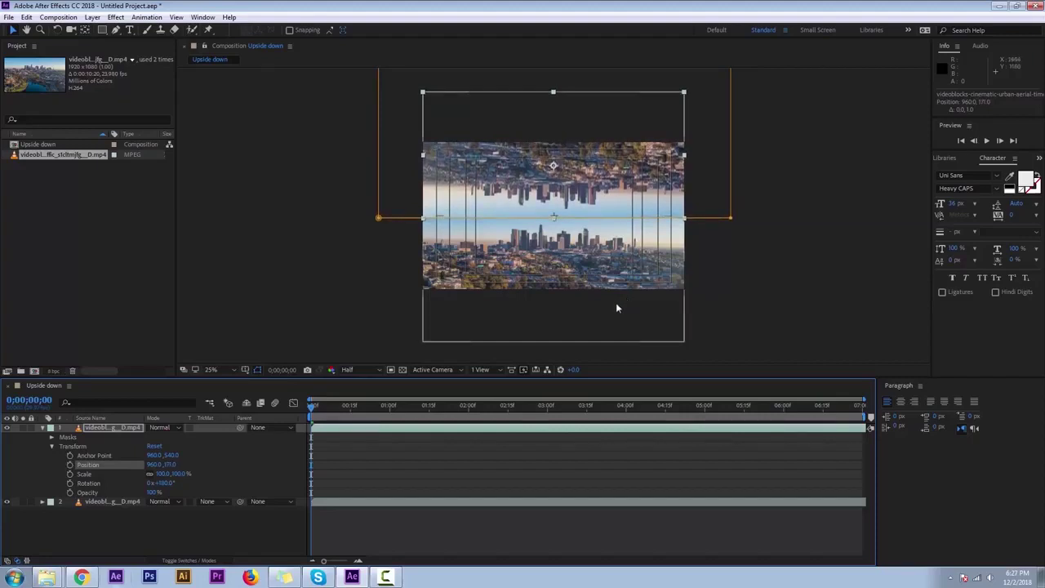
# Inspect the seam between the two skies and set the rotated duplicate's Mask 1 feather to 20 pixels
pyautogui.click(790, 283)
pyautogui.press('.')
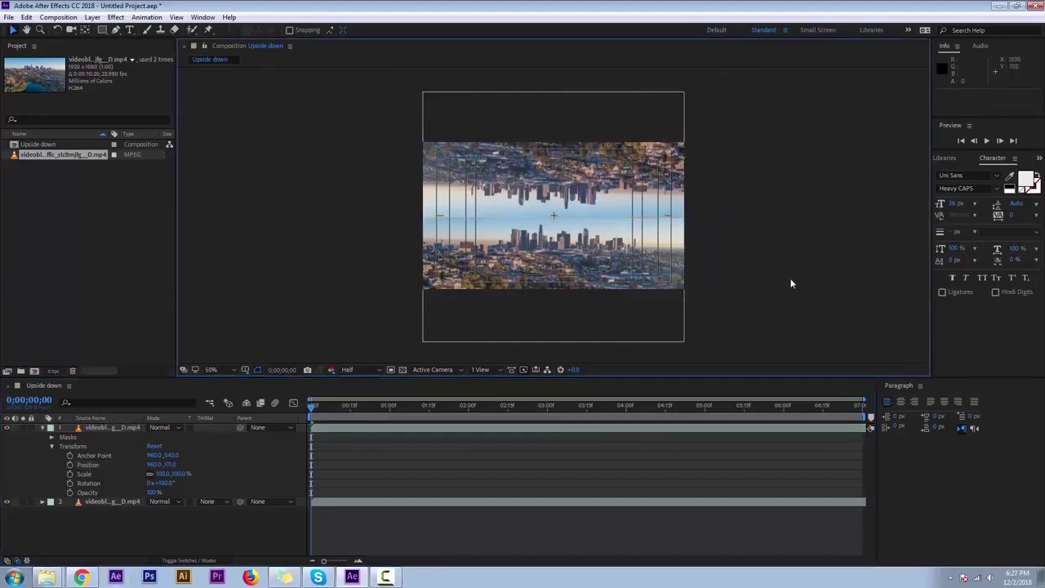
pyautogui.press('.')
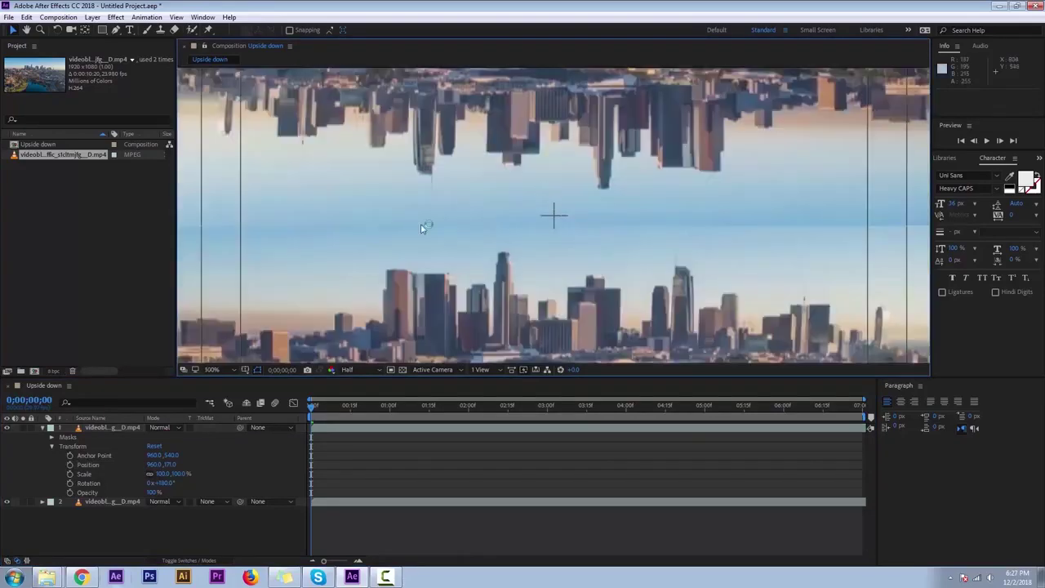
pyautogui.press(',')
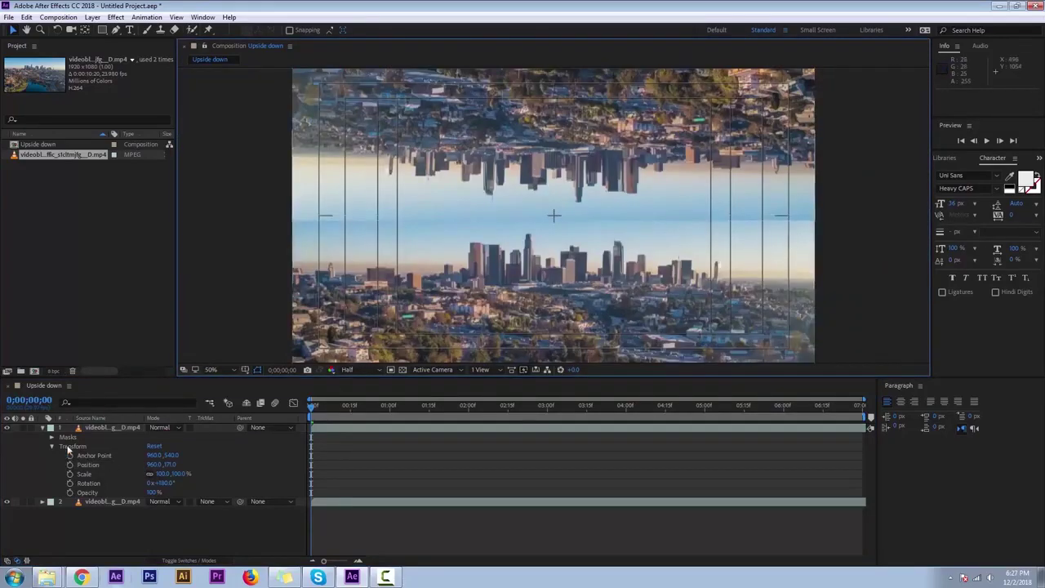
pyautogui.click(112, 432)
pyautogui.click(52, 447)
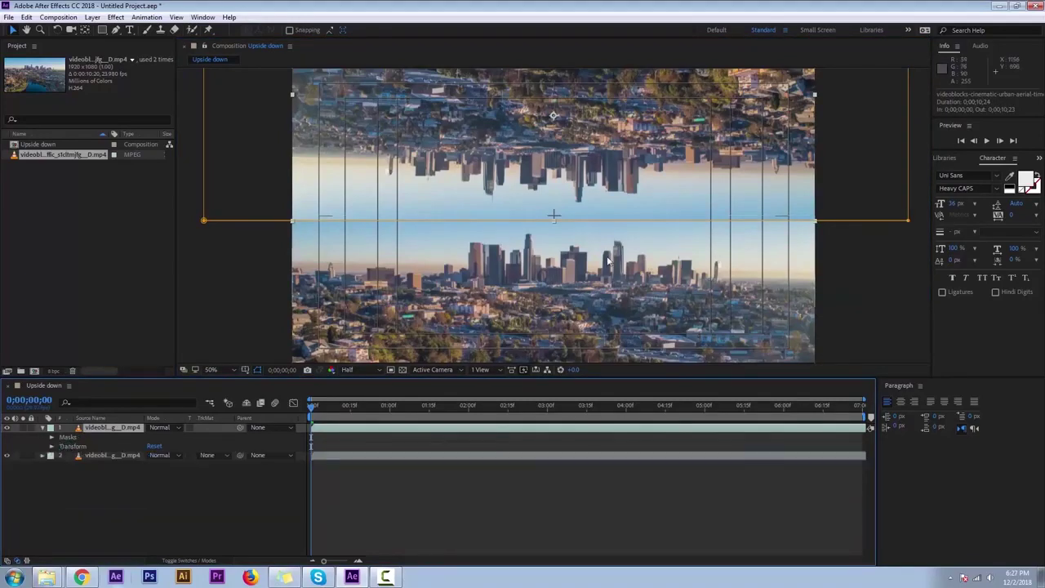
pyautogui.click(52, 439)
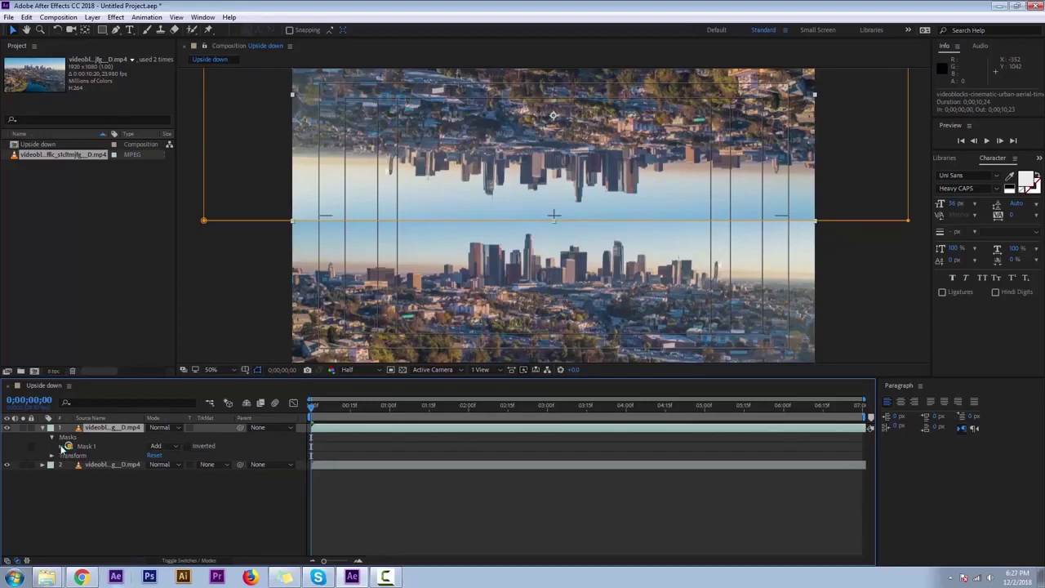
pyautogui.click(62, 447)
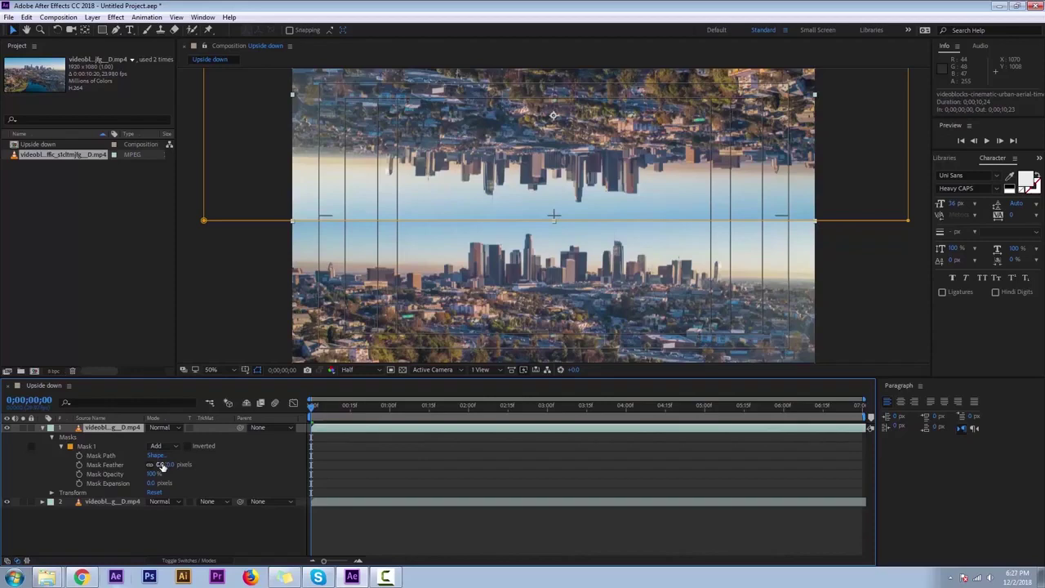
pyautogui.moveTo(162, 466); pyautogui.dragTo(183, 465)
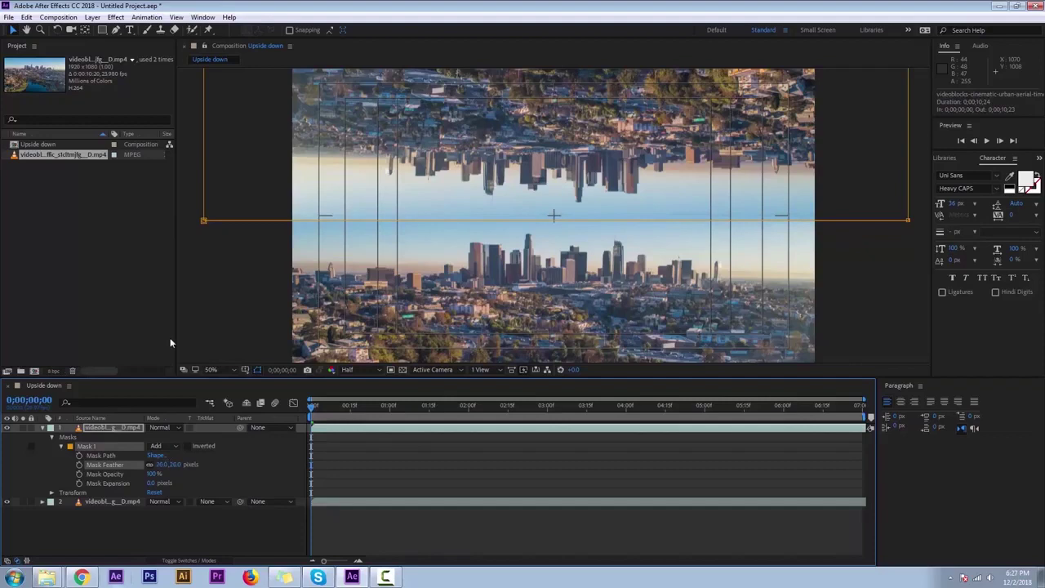
# Toggle the visibility of the mask and shape paths to compare the blended seam, leaving the outlines hidden
pyautogui.click(259, 371)
pyautogui.click(258, 371)
pyautogui.click(258, 371)
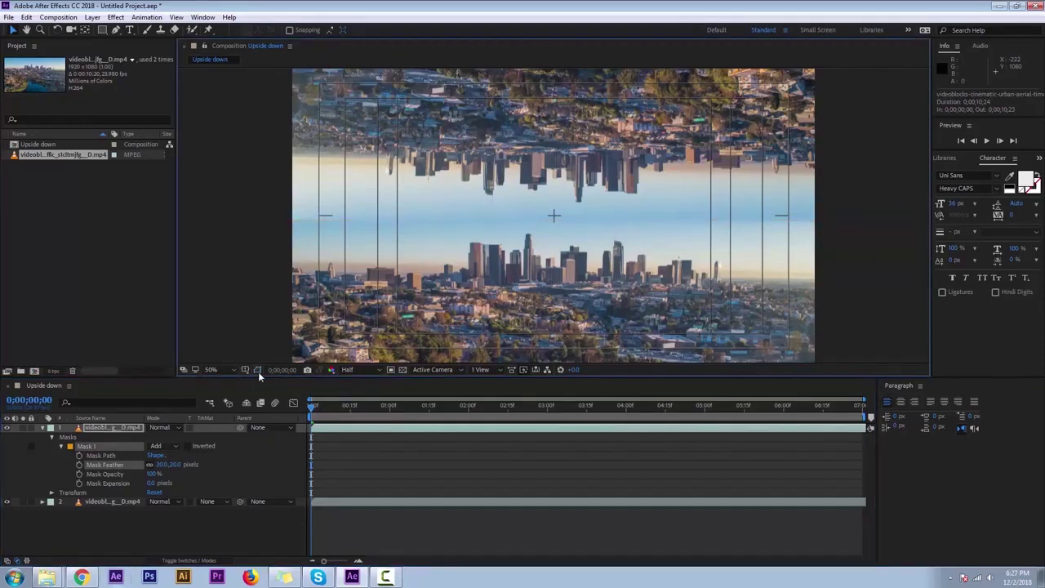
pyautogui.click(258, 371)
pyautogui.click(258, 371)
pyautogui.click(258, 371)
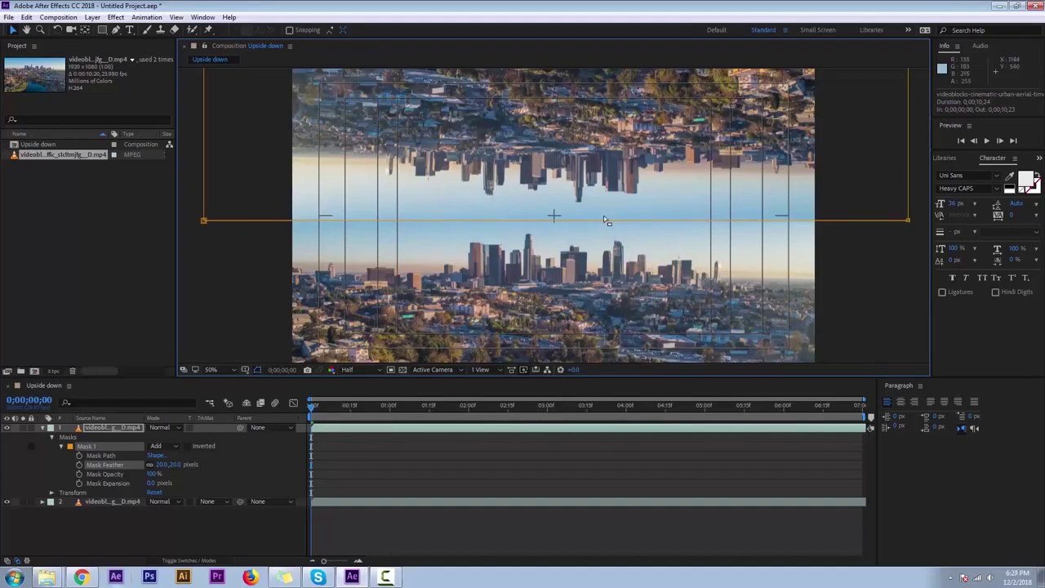
pyautogui.click(292, 334)
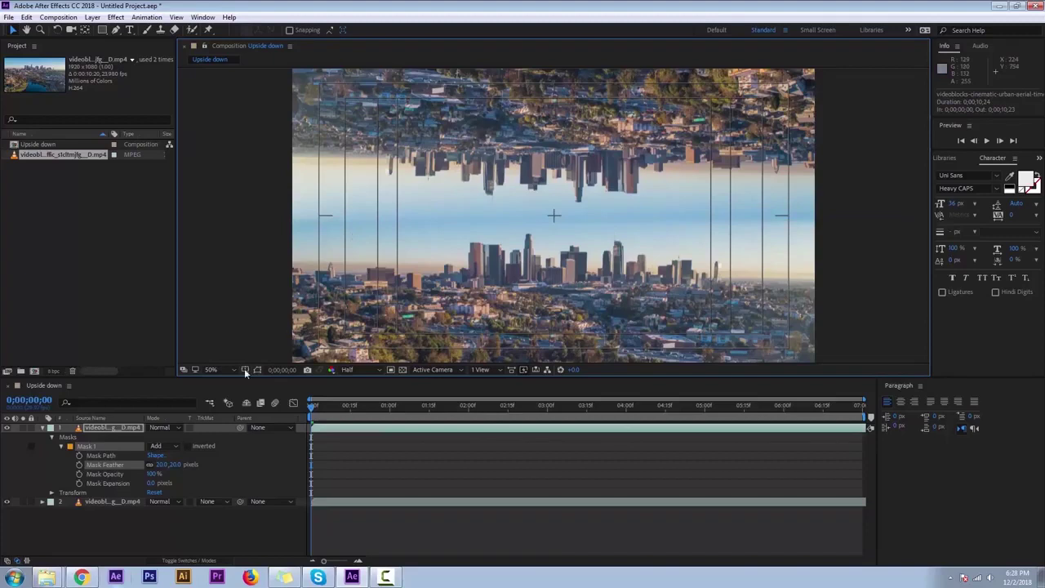
# Try feathering Mask 1 on the original video layer beneath the rotated duplicate
pyautogui.click(121, 501)
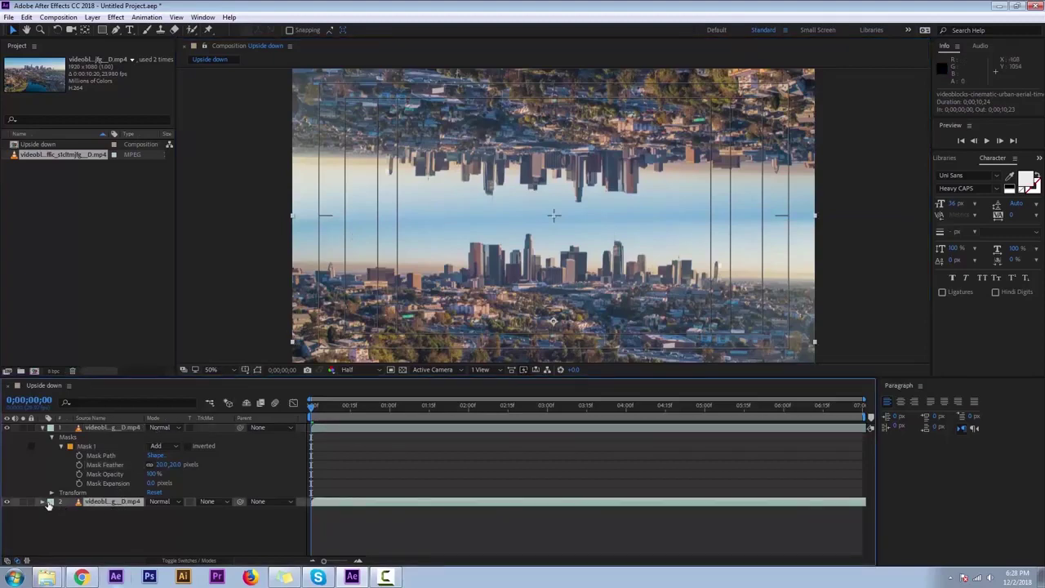
pyautogui.click(43, 501)
pyautogui.click(61, 511)
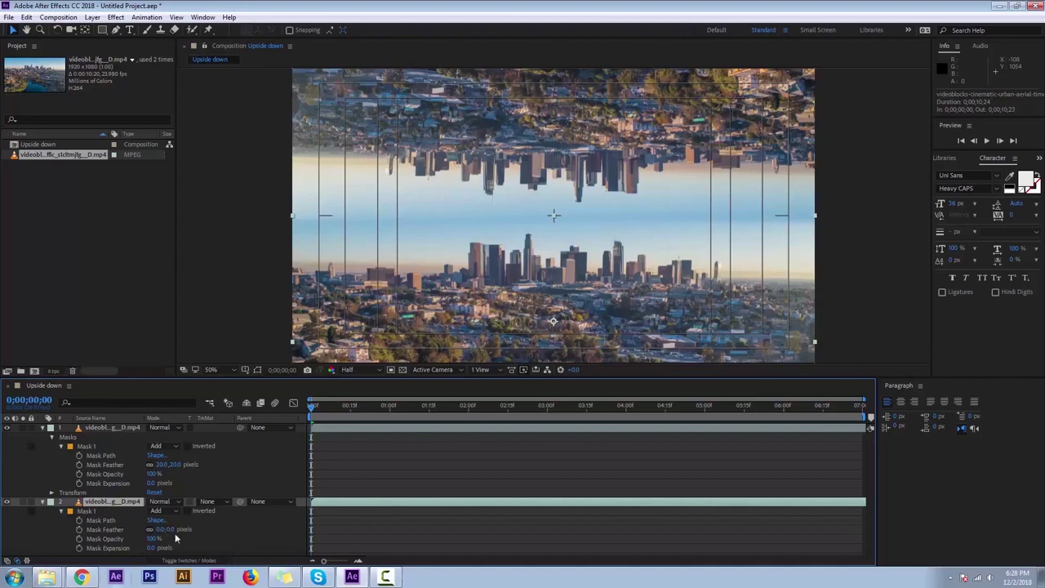
pyautogui.moveTo(167, 531)
pyautogui.mouseDown()
pyautogui.moveTo(193, 531)
pyautogui.moveTo(155, 530)
pyautogui.mouseUp()
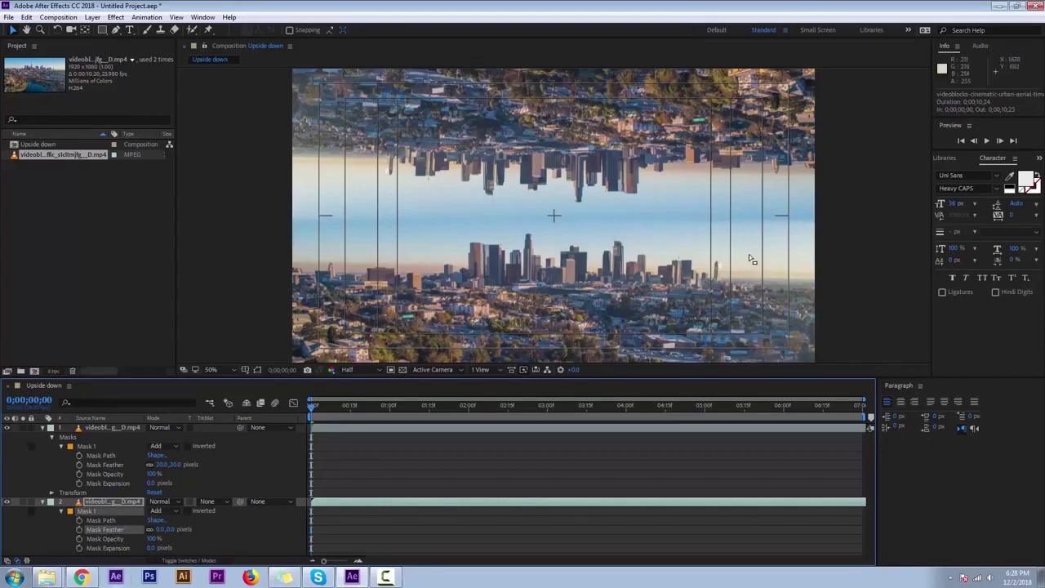
# Scrub through the composition, return to the first frame and collapse the properties of both video layers
pyautogui.press(',')
pyautogui.press('.')
pyautogui.moveTo(312, 411); pyautogui.dragTo(677, 445)
pyautogui.press('Home')
pyautogui.click(42, 429)
pyautogui.click(42, 436)
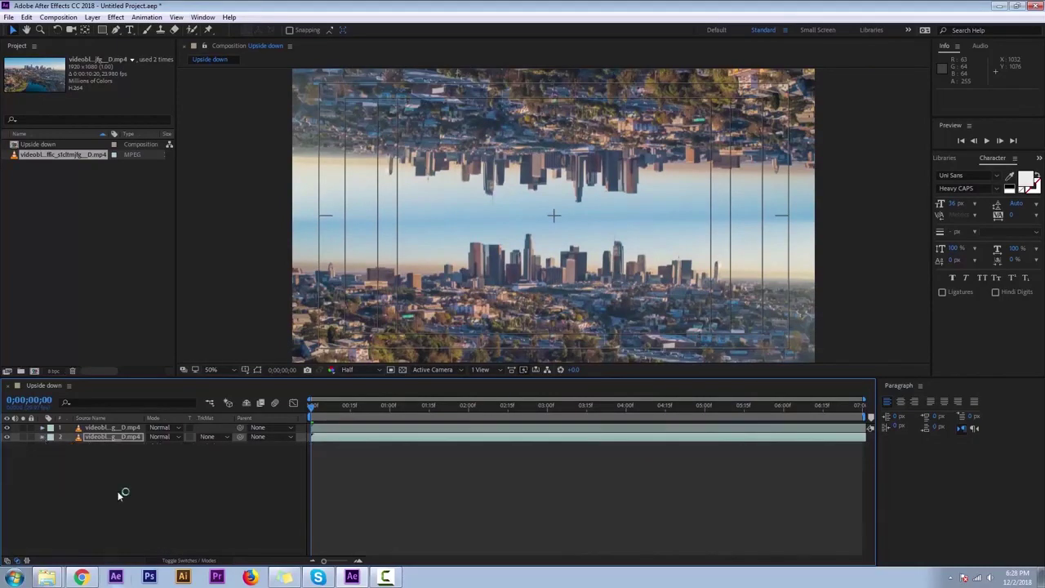
pyautogui.click(120, 494)
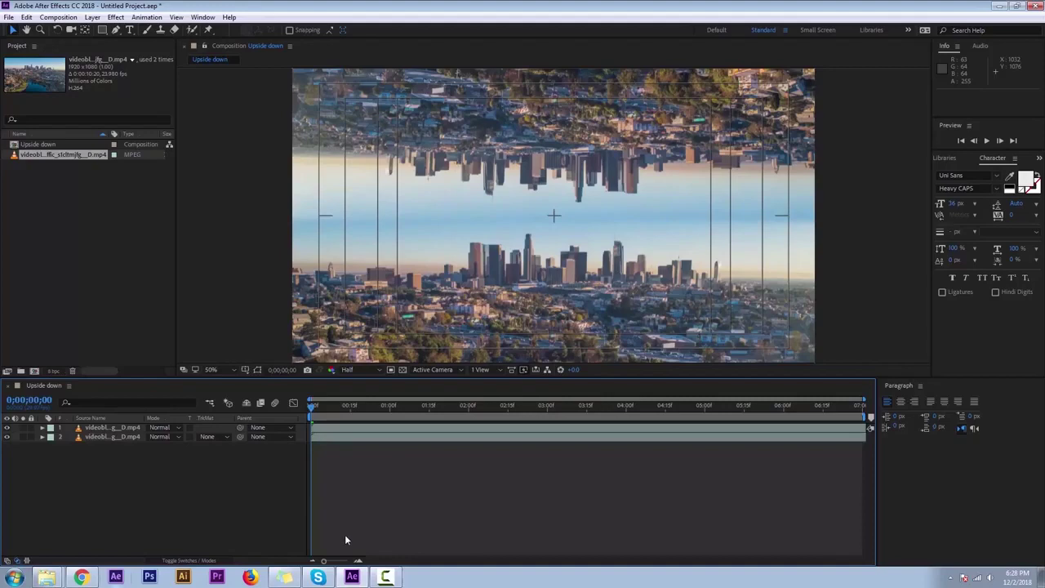
# Scrub through the timeline to review the motion of the mirrored city and return to the first frame
pyautogui.click(571, 428)
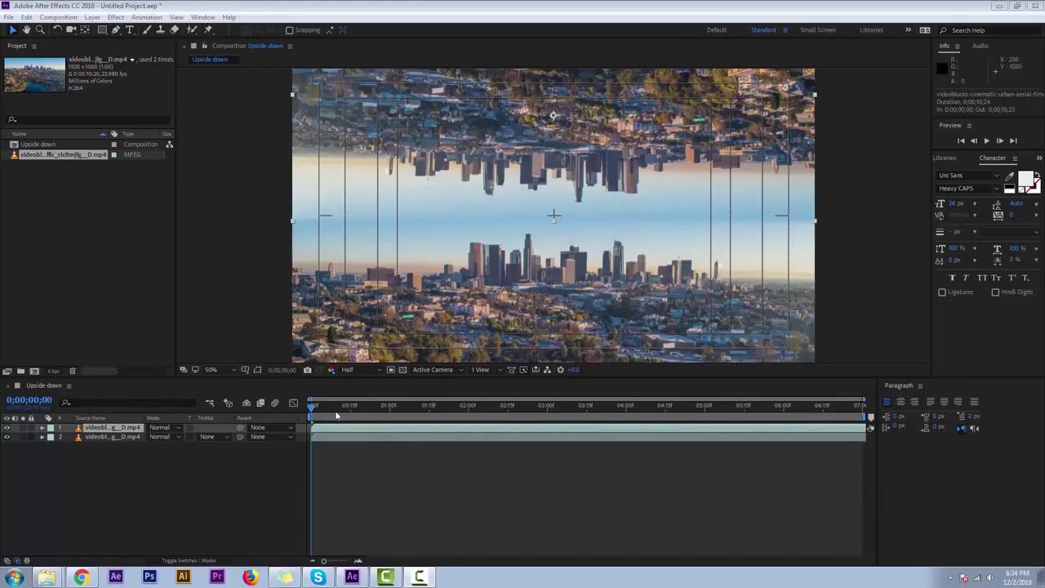
pyautogui.moveTo(326, 418); pyautogui.dragTo(562, 431)
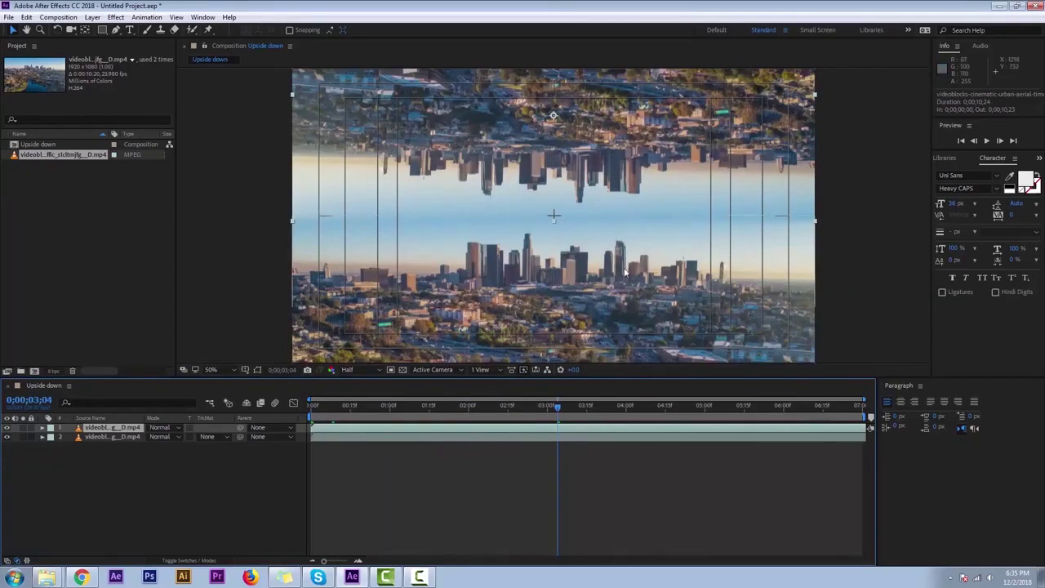
pyautogui.moveTo(557, 424); pyautogui.dragTo(814, 416)
pyautogui.press('Home')
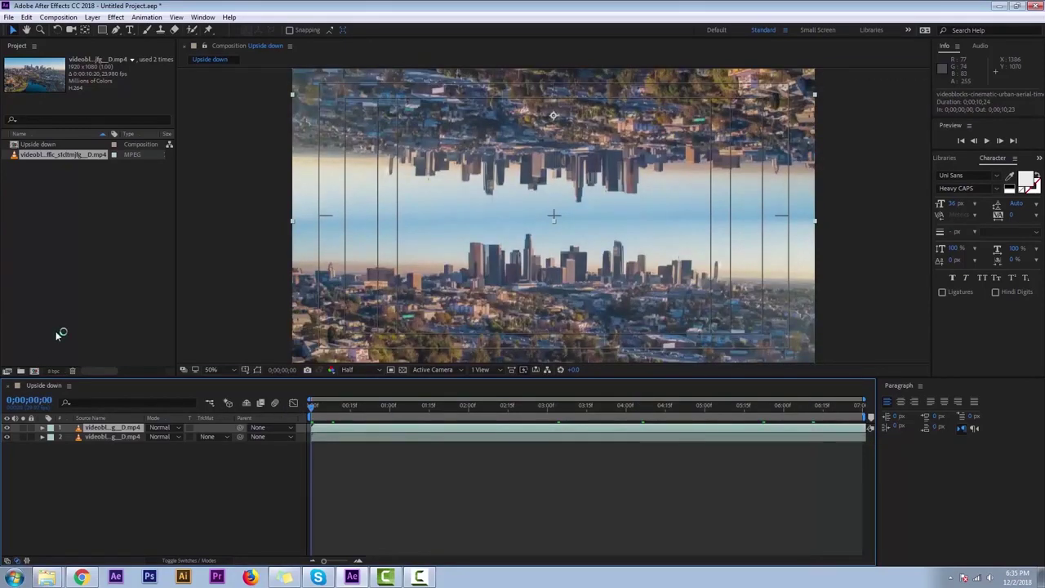
pyautogui.click(107, 488)
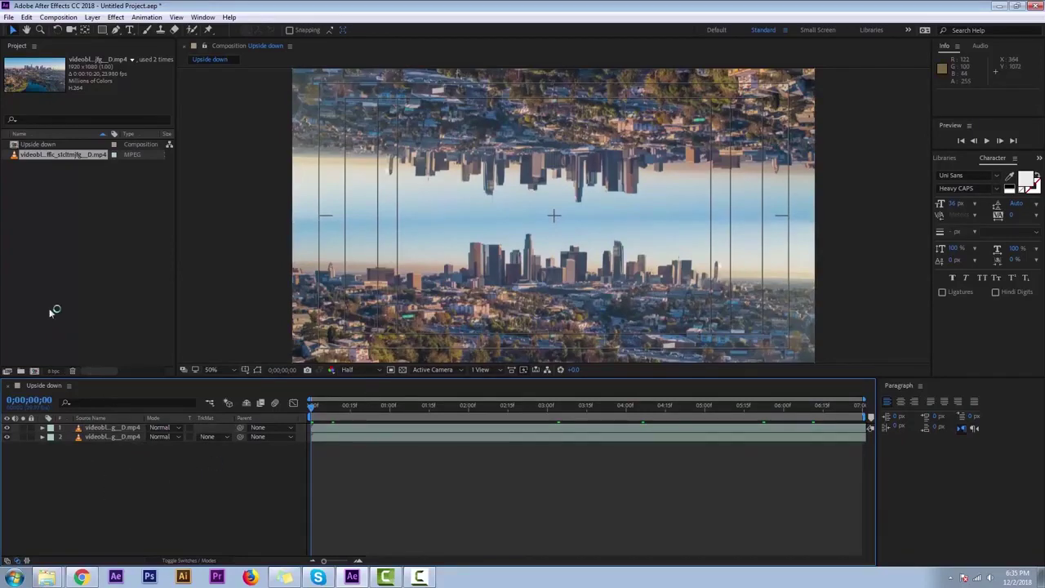
# Draw a text box in the sky between the two skylines and enter "The upside down" in it
pyautogui.click(130, 30)
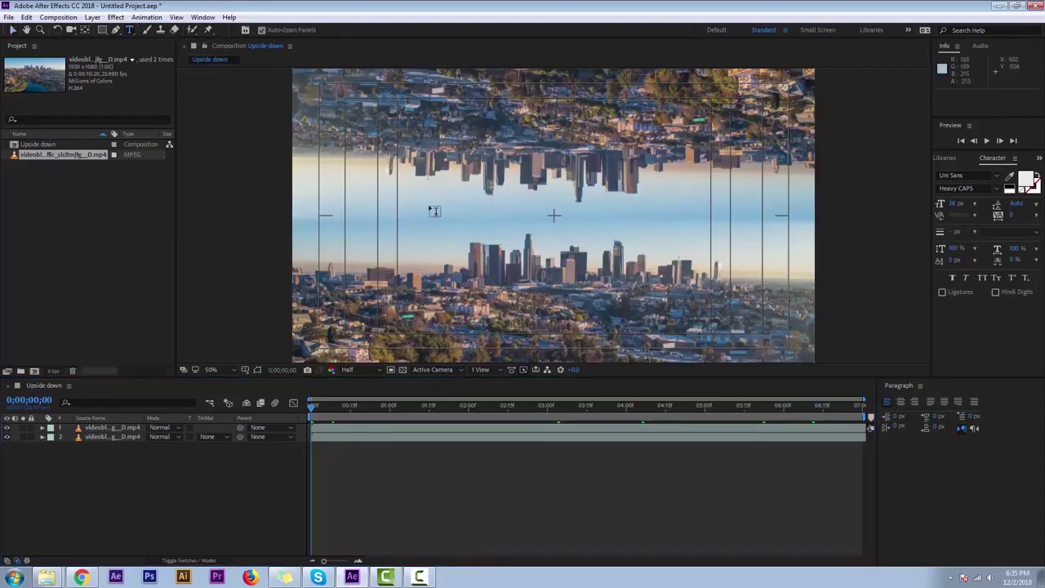
pyautogui.moveTo(448, 204); pyautogui.dragTo(678, 235)
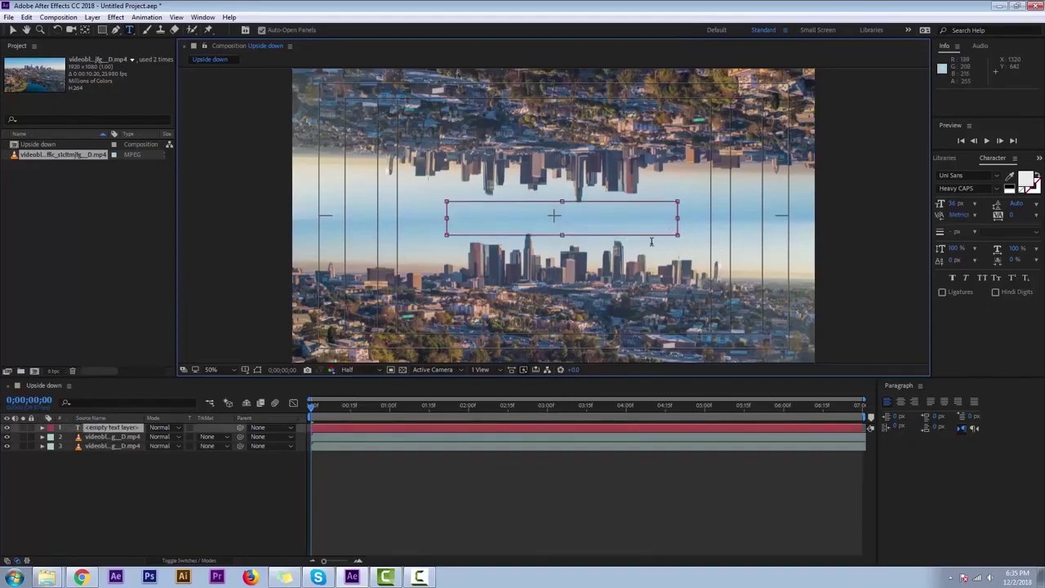
pyautogui.write('The up')
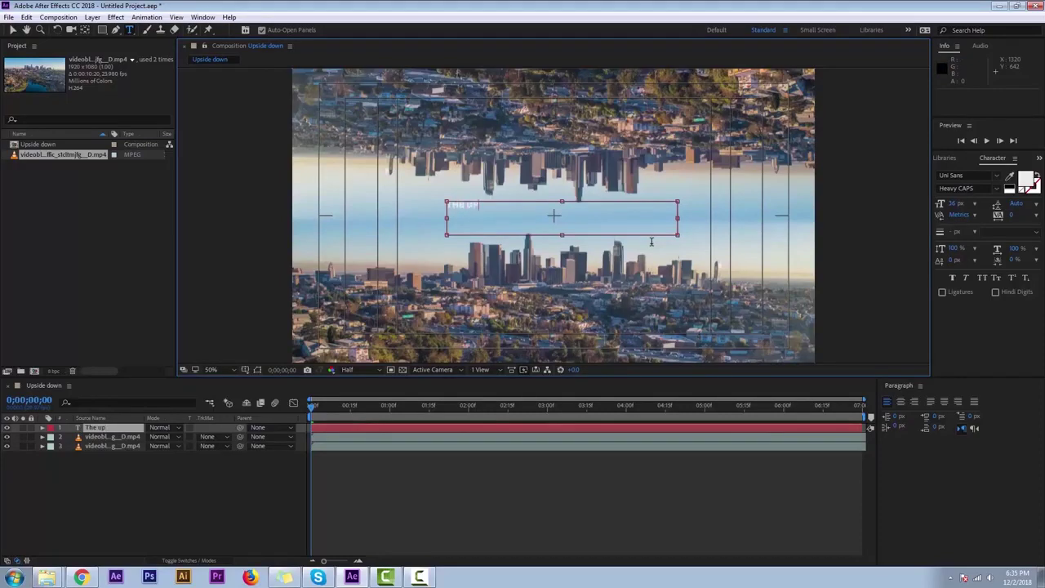
pyautogui.write('side down')
# Set the fill of the whole title text to a dark blue-grey sampled from the footage
pyautogui.moveTo(532, 208); pyautogui.dragTo(295, 204)
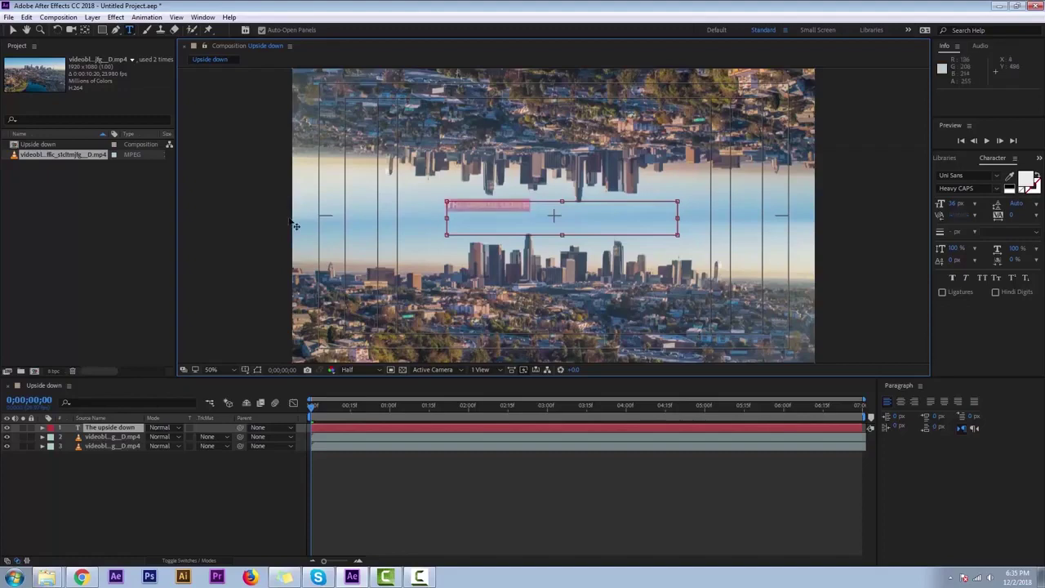
pyautogui.click(1010, 175)
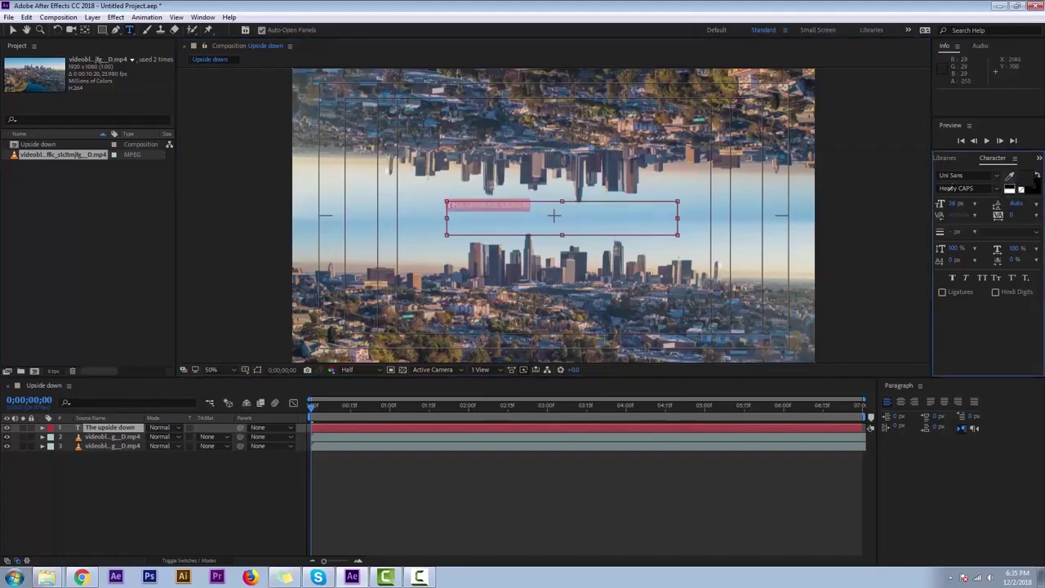
pyautogui.click(622, 306)
# Center-align the title text within its text box
pyautogui.click(106, 428)
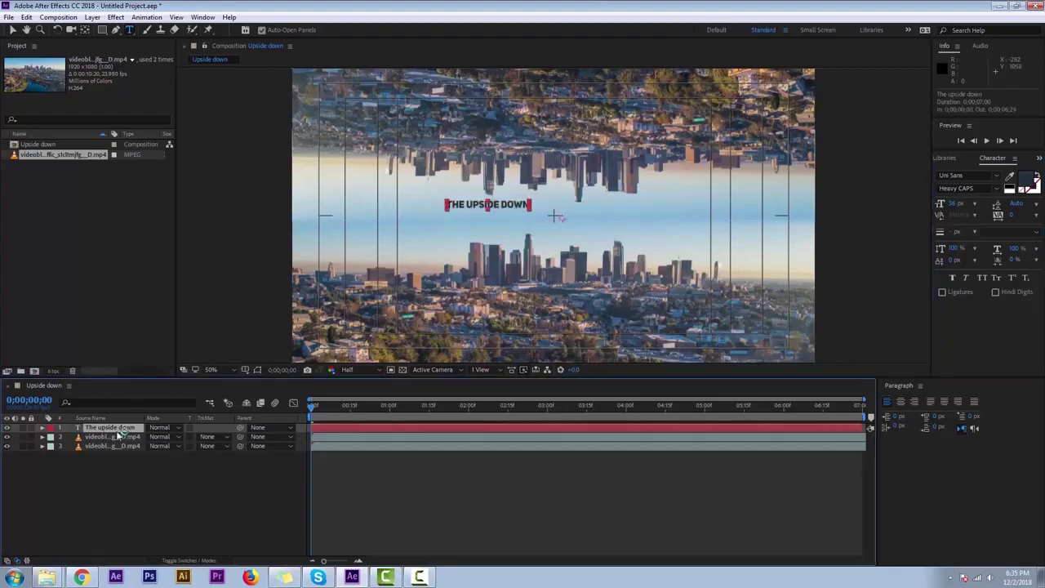
pyautogui.scroll(-4, 555, 216)
pyautogui.scroll(2, 556, 216)
pyautogui.press('v')
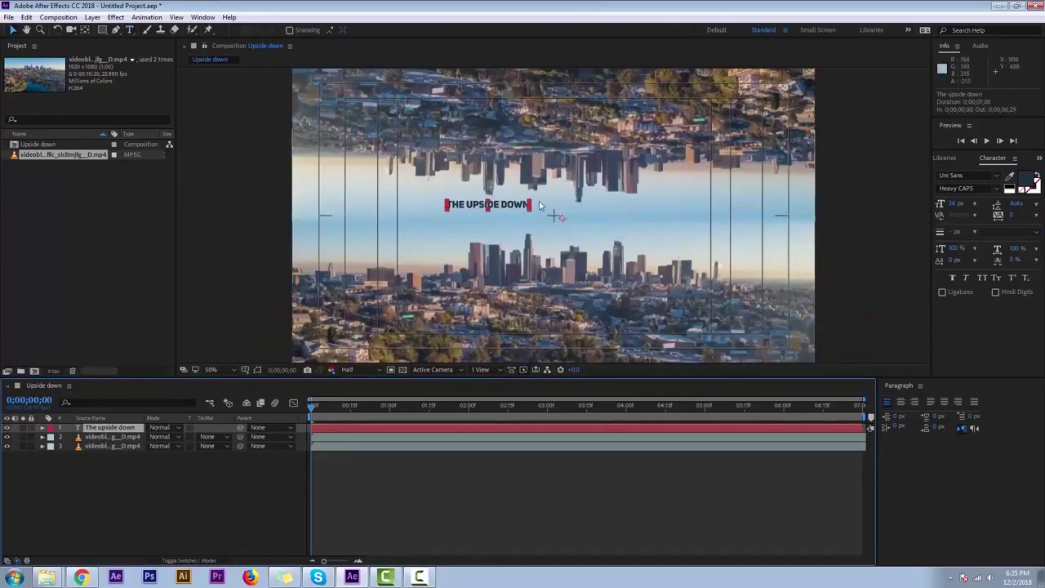
pyautogui.click(901, 402)
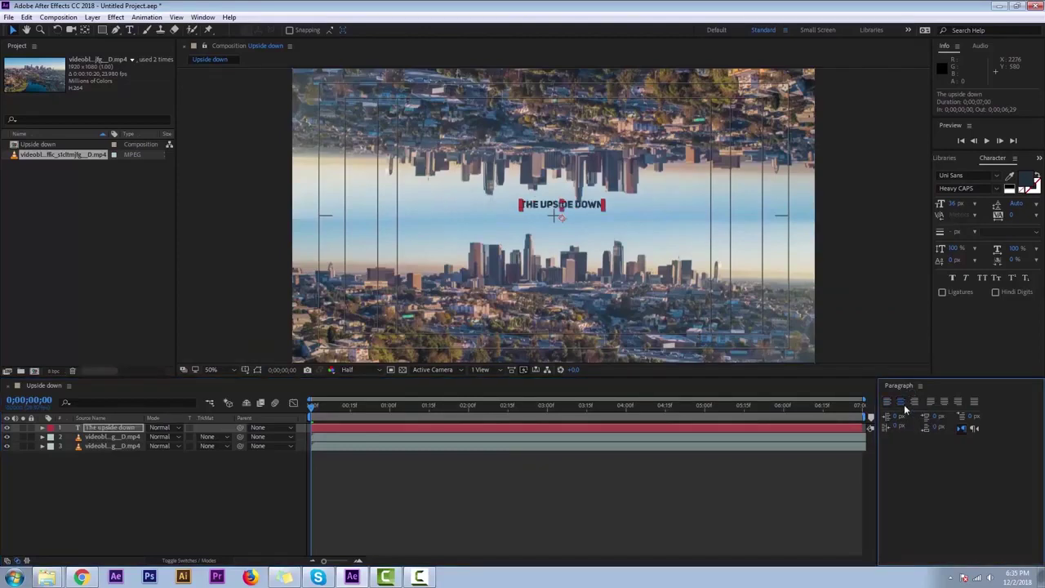
# Move the title to Position 960, 590 around the frame's center and enlarge its font size to more than double
pyautogui.click(204, 17)
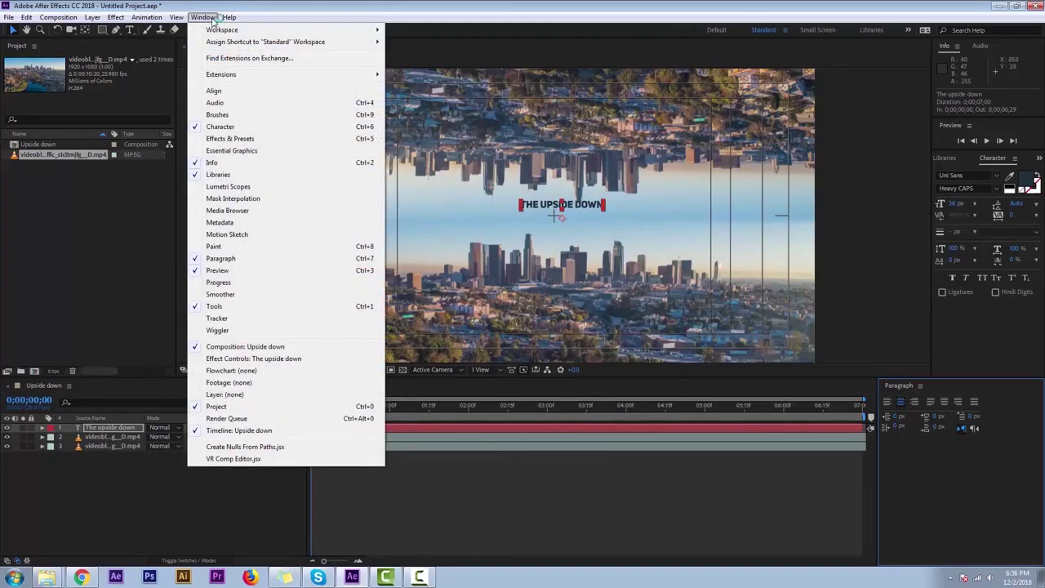
pyautogui.click(129, 438)
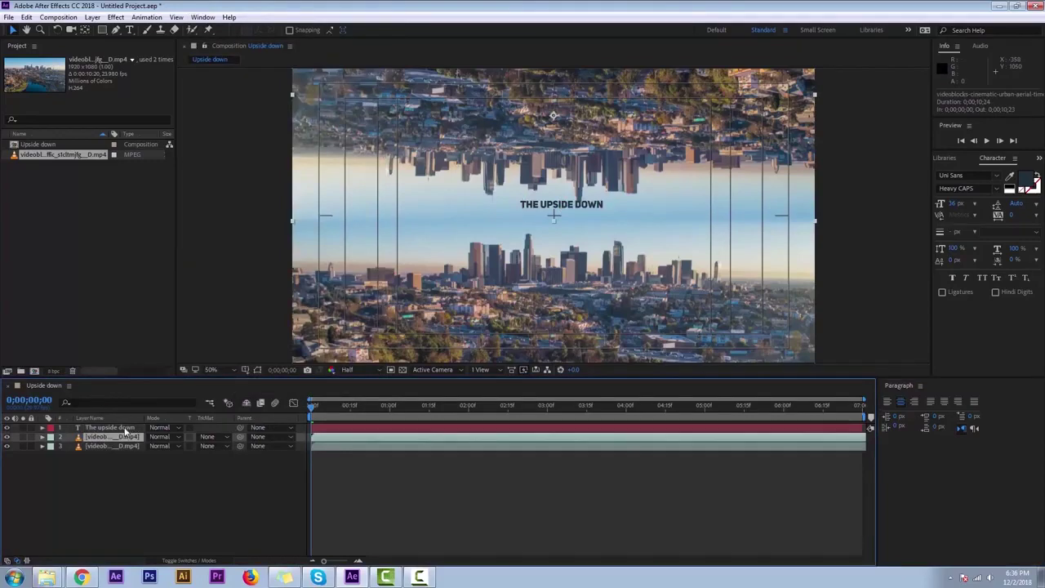
pyautogui.click(563, 205)
pyautogui.moveTo(575, 214); pyautogui.dragTo(566, 222)
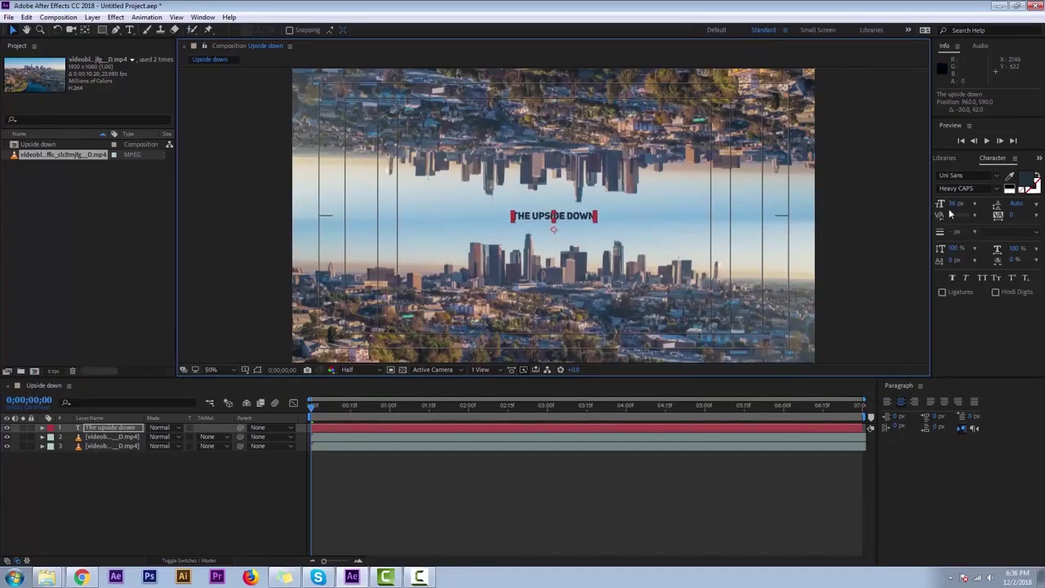
pyautogui.moveTo(954, 204); pyautogui.dragTo(983, 208)
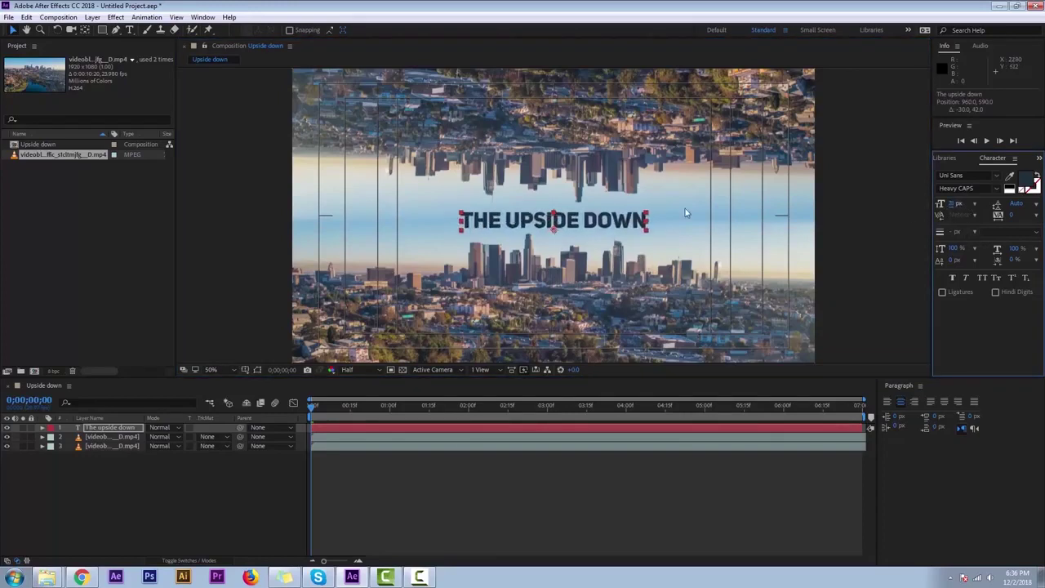
# Nudge the title to about Position 962, 576 and reduce its font size to 75 px
pyautogui.moveTo(609, 227); pyautogui.dragTo(604, 216)
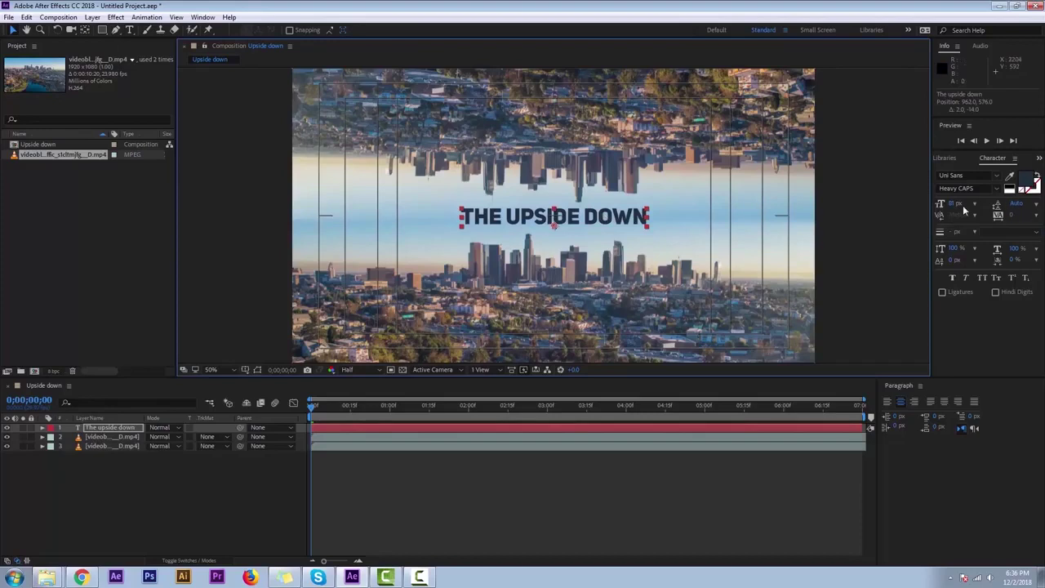
pyautogui.moveTo(958, 205); pyautogui.dragTo(944, 205)
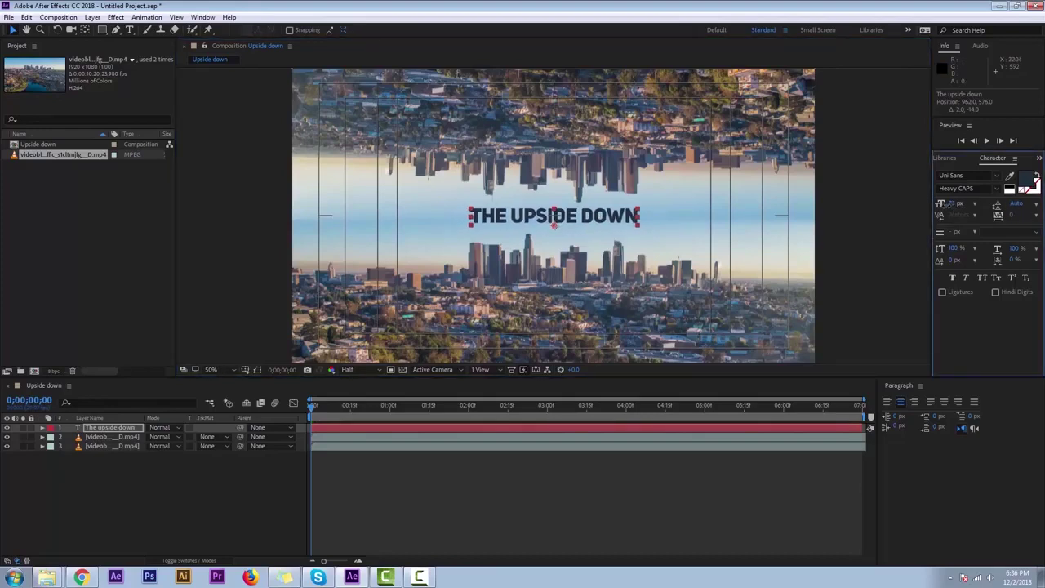
pyautogui.click(112, 519)
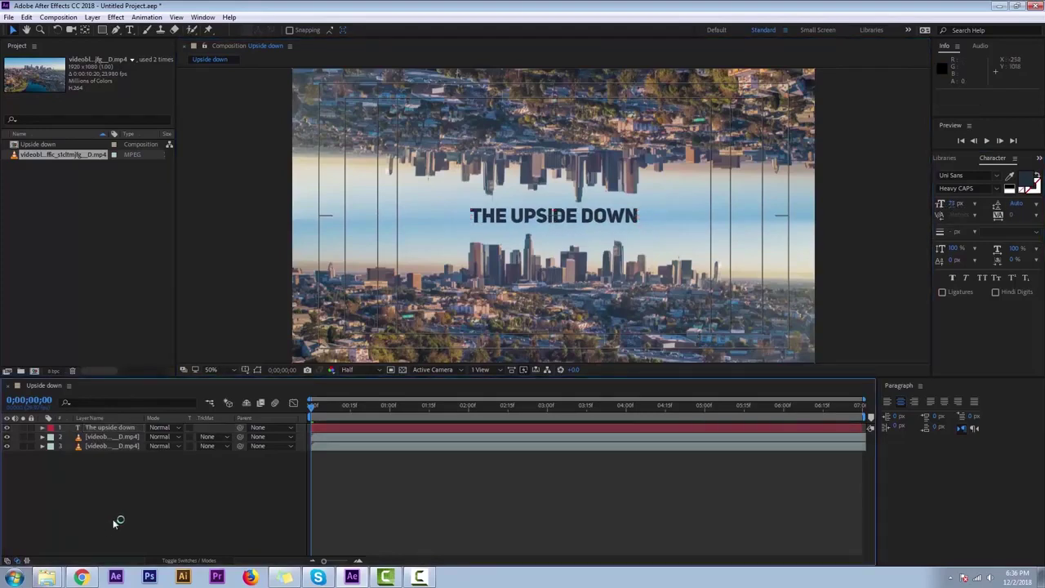
# Hide the title/action safe guides in the composition view
pyautogui.click(124, 429)
pyautogui.click(123, 482)
pyautogui.click(255, 370)
pyautogui.click(269, 380)
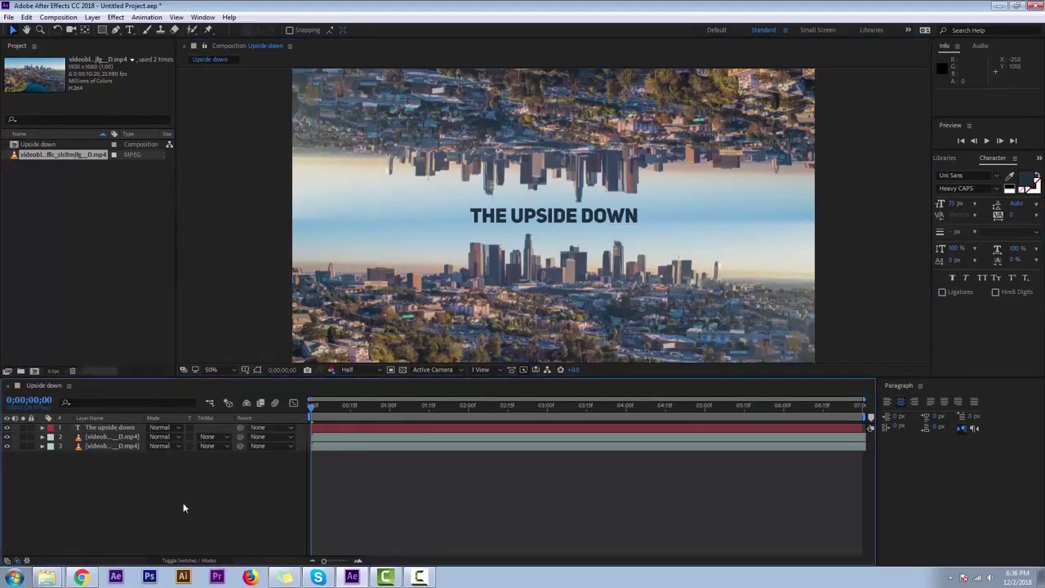
# Apply the 4-Color Gradient effect to the "The upside down" text layer
pyautogui.click(96, 429)
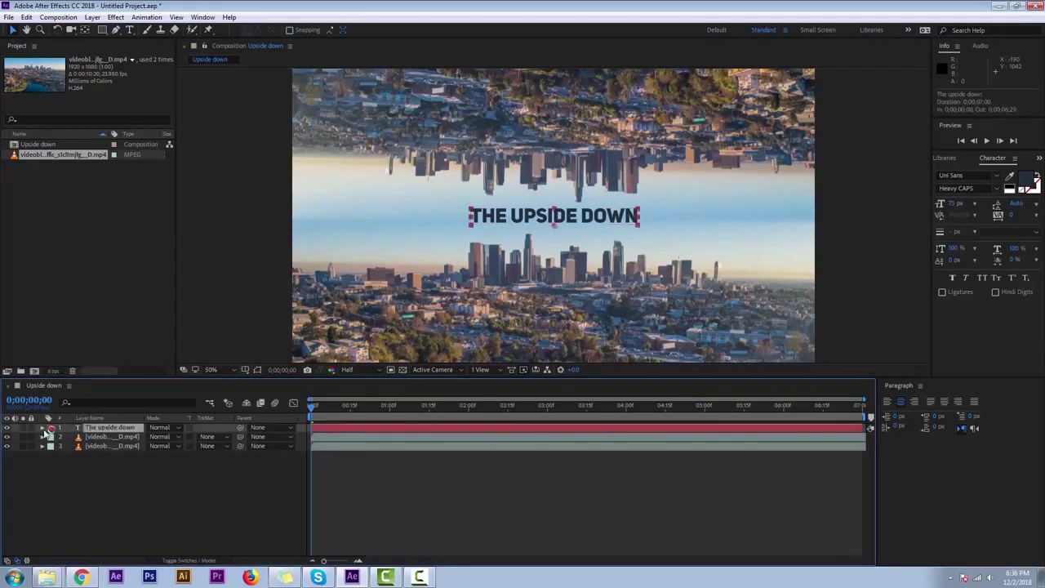
pyautogui.click(116, 17)
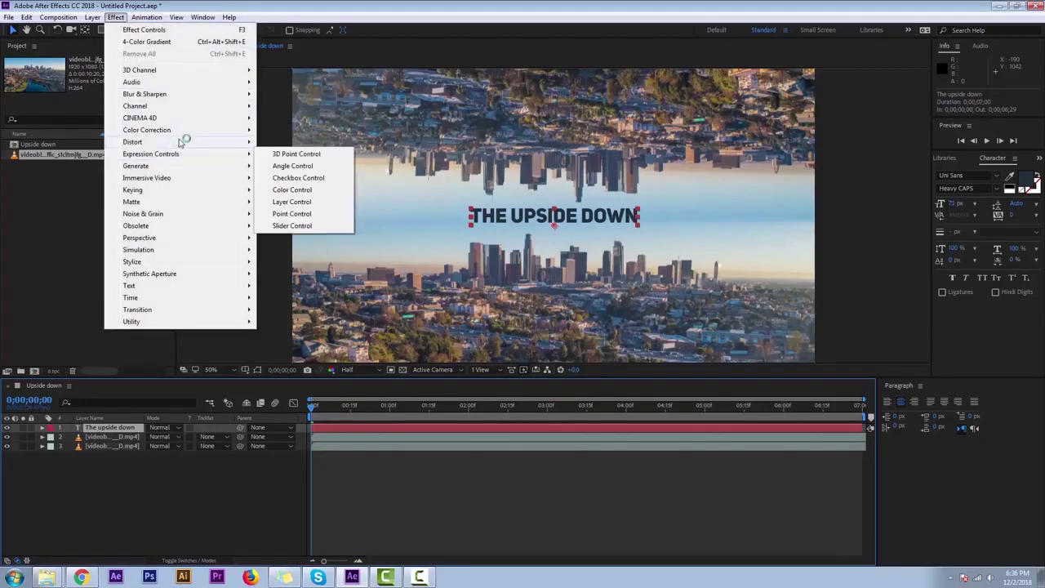
pyautogui.moveTo(183, 131)
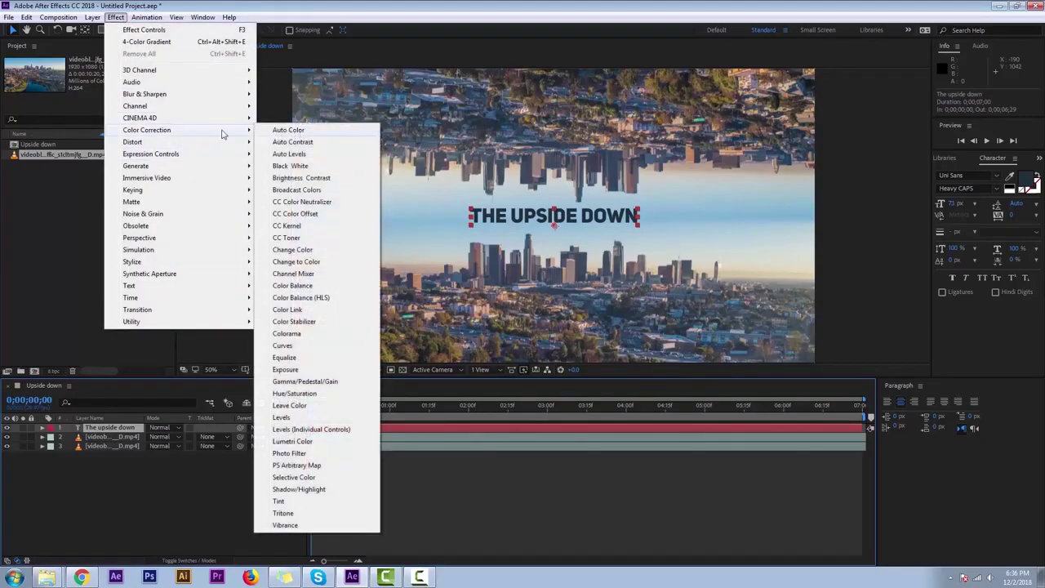
pyautogui.moveTo(190, 167)
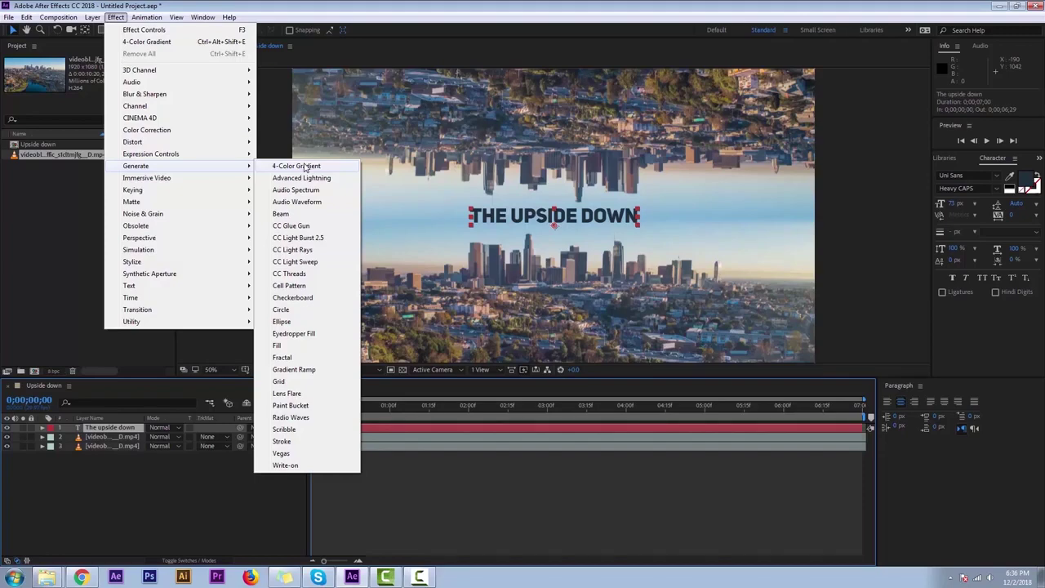
pyautogui.click(306, 167)
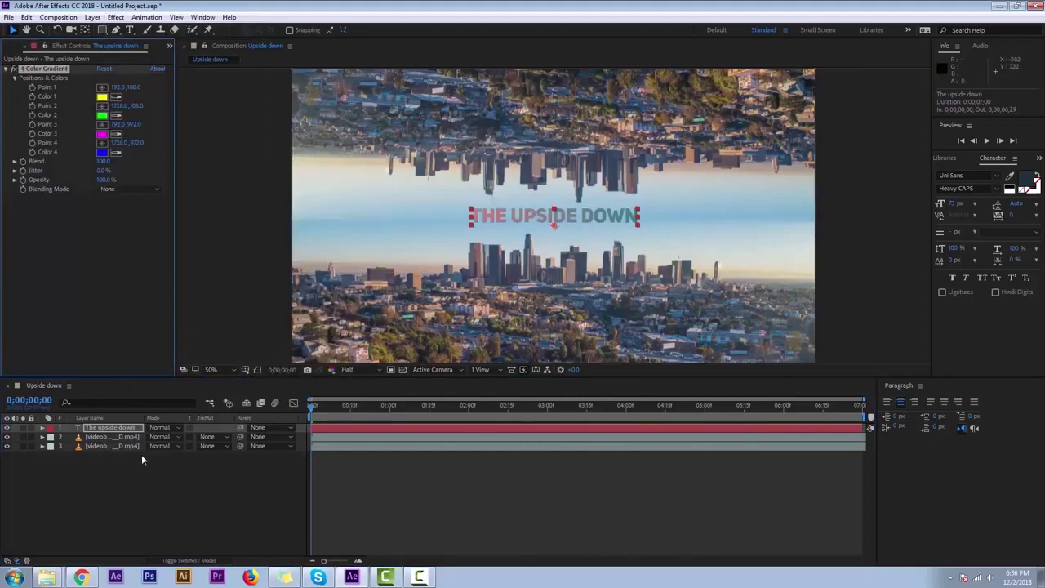
pyautogui.click(152, 484)
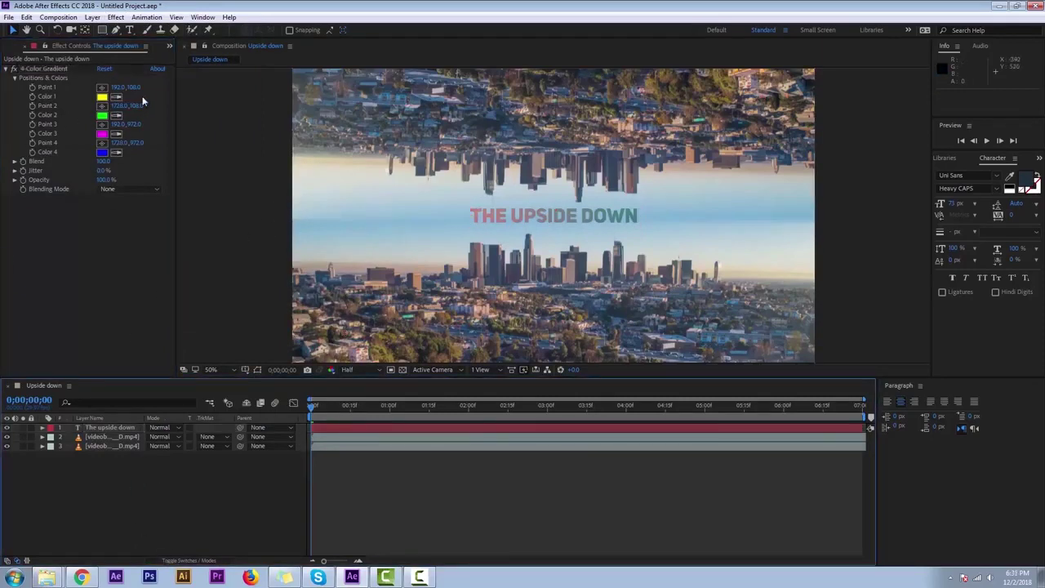
# Move the gradient's upper points close above the title: Point 1 to 544, 452 and Point 2 to 1314, 462
pyautogui.click(50, 63)
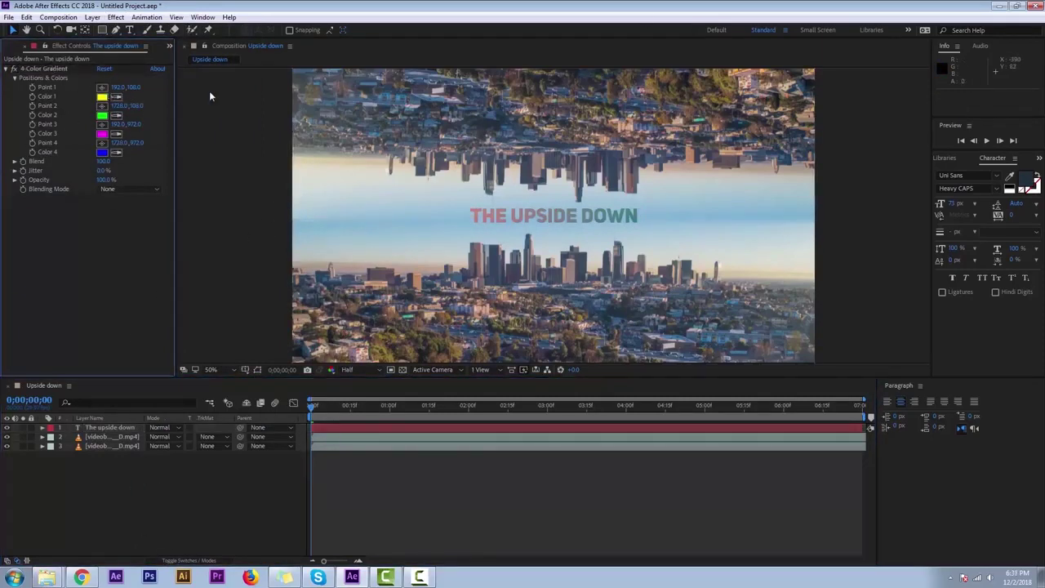
pyautogui.click(46, 69)
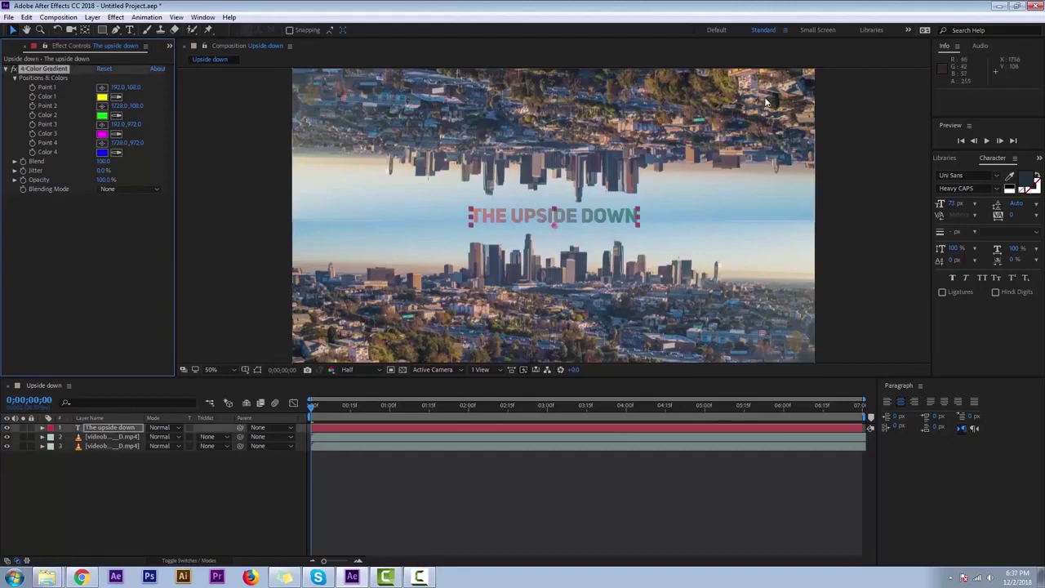
pyautogui.moveTo(745, 113); pyautogui.dragTo(634, 209)
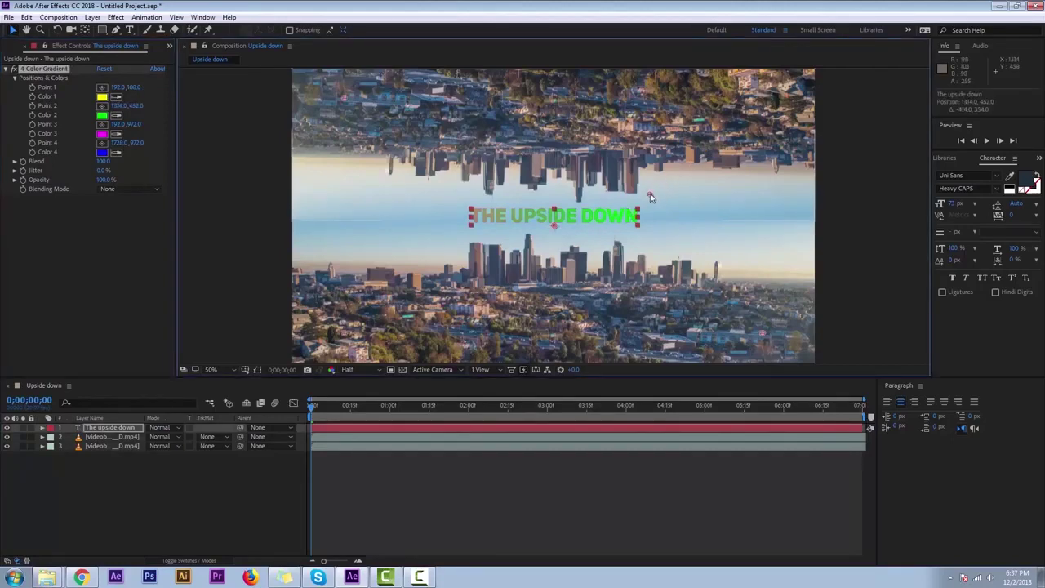
pyautogui.moveTo(344, 96); pyautogui.dragTo(438, 193)
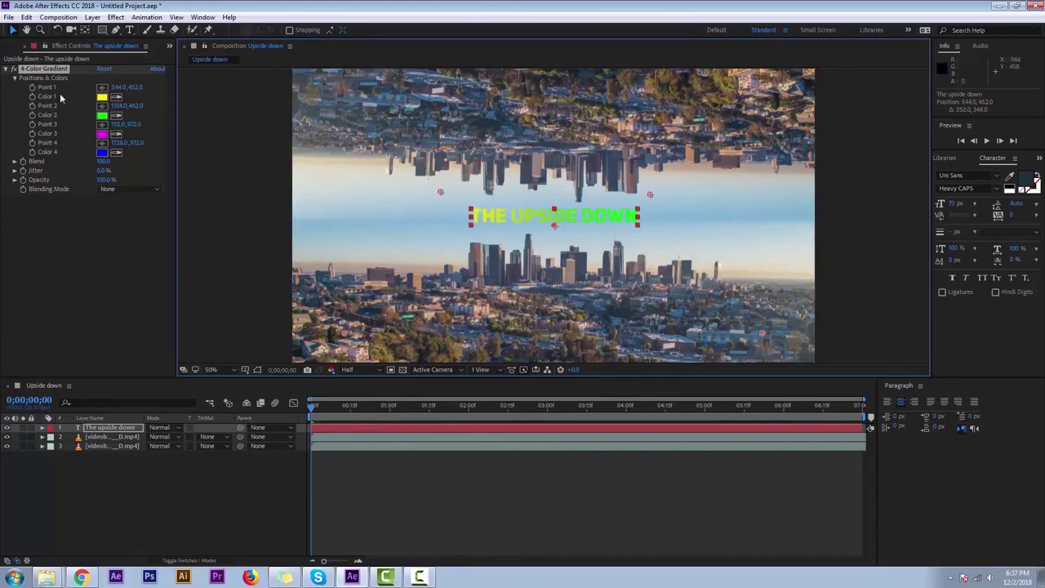
# Move the gradient's lower points close below the title: Point 3 to 548, 702 and Point 4 to 1316, 740
pyautogui.scroll(-2, 561, 286)
pyautogui.scroll(2, 562, 287)
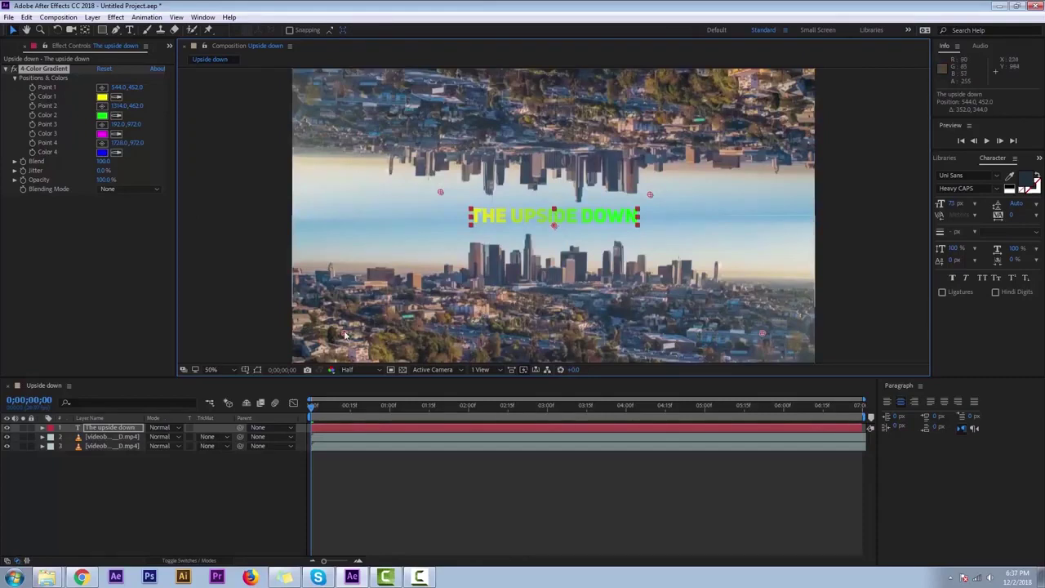
pyautogui.moveTo(343, 337); pyautogui.dragTo(443, 260)
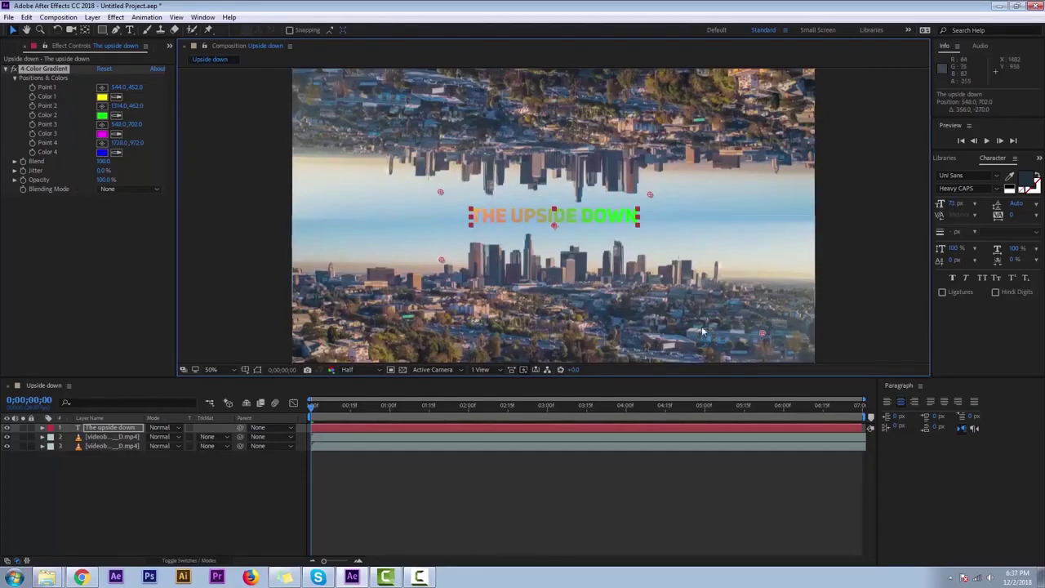
pyautogui.scroll(-2, 701, 329)
pyautogui.moveTo(659, 275); pyautogui.dragTo(615, 246)
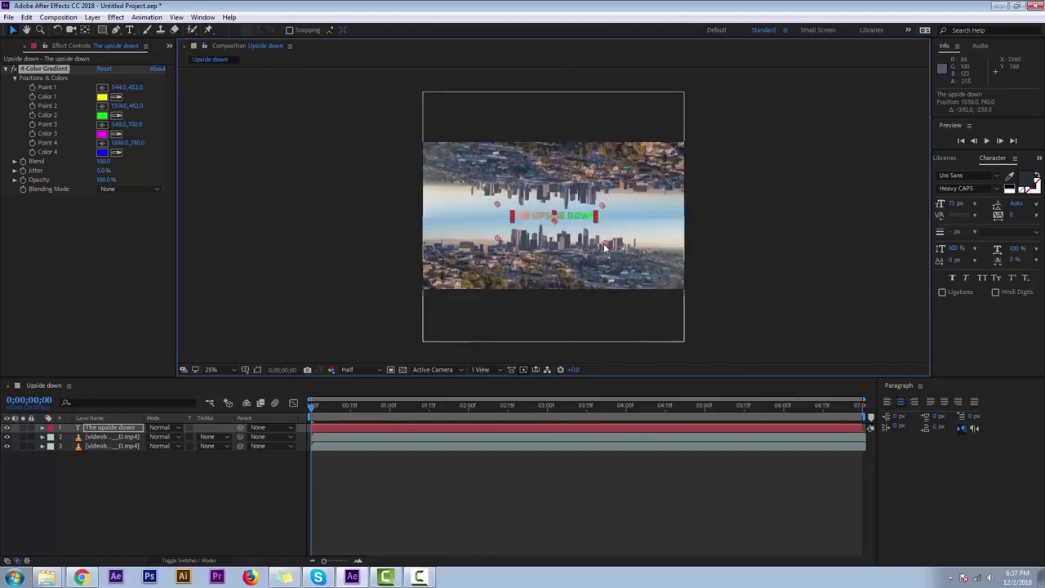
pyautogui.scroll(2, 562, 262)
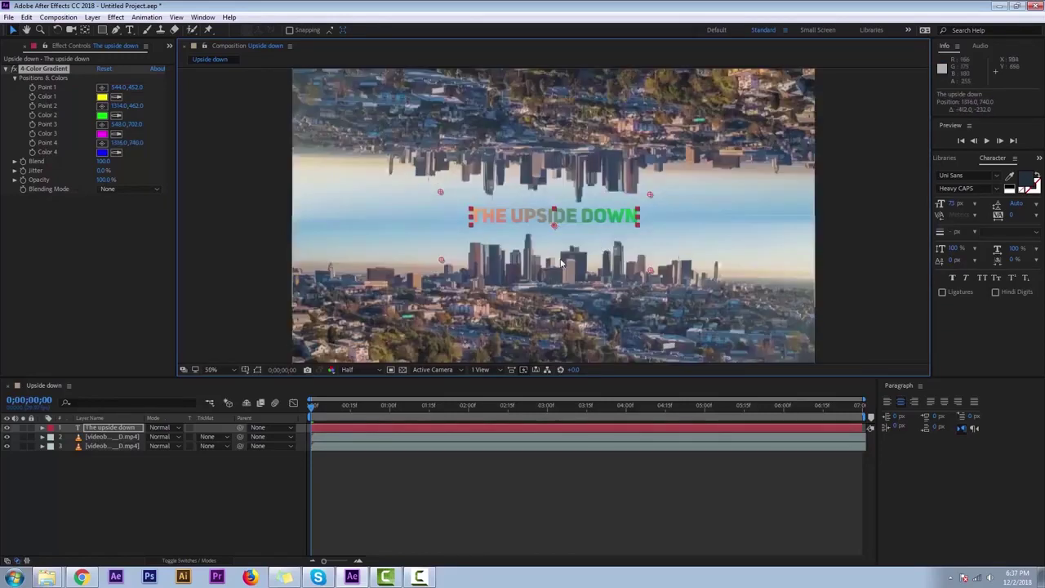
# Sample muted tones from the inverted skyline's buildings for the gradient's Color 1 and Color 2
pyautogui.click(116, 96)
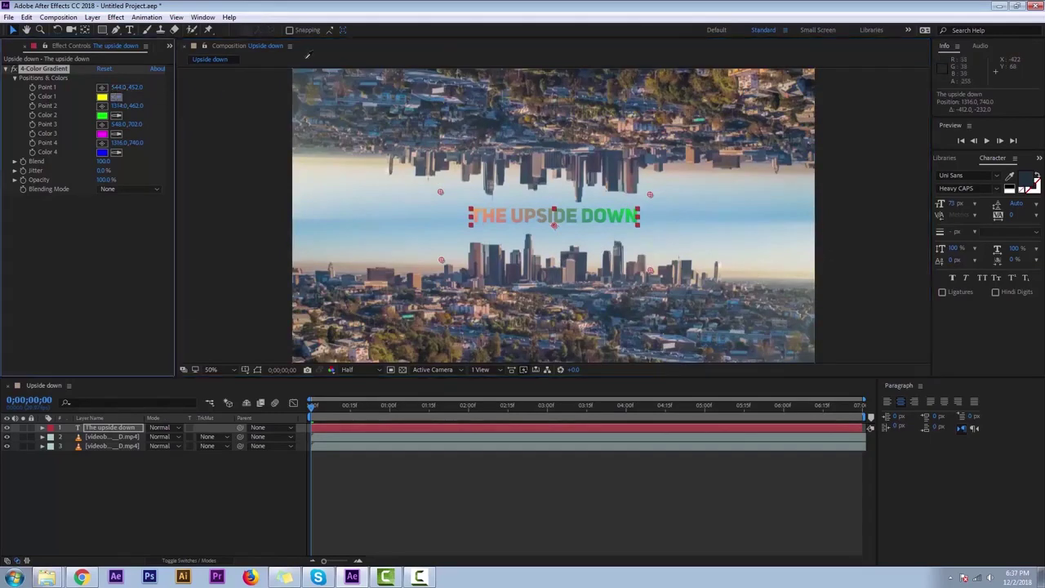
pyautogui.click(633, 181)
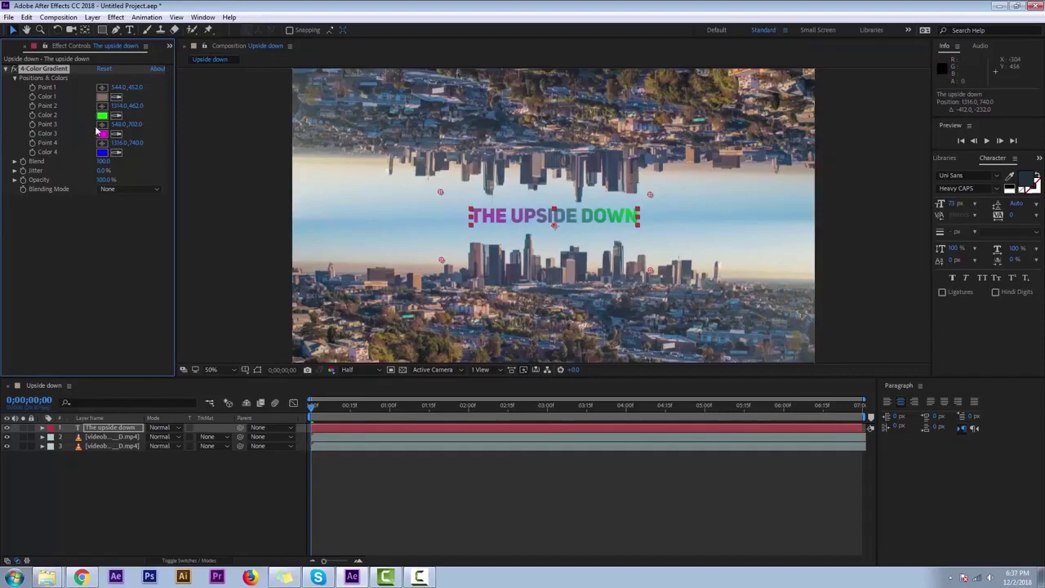
pyautogui.click(117, 116)
pyautogui.click(541, 163)
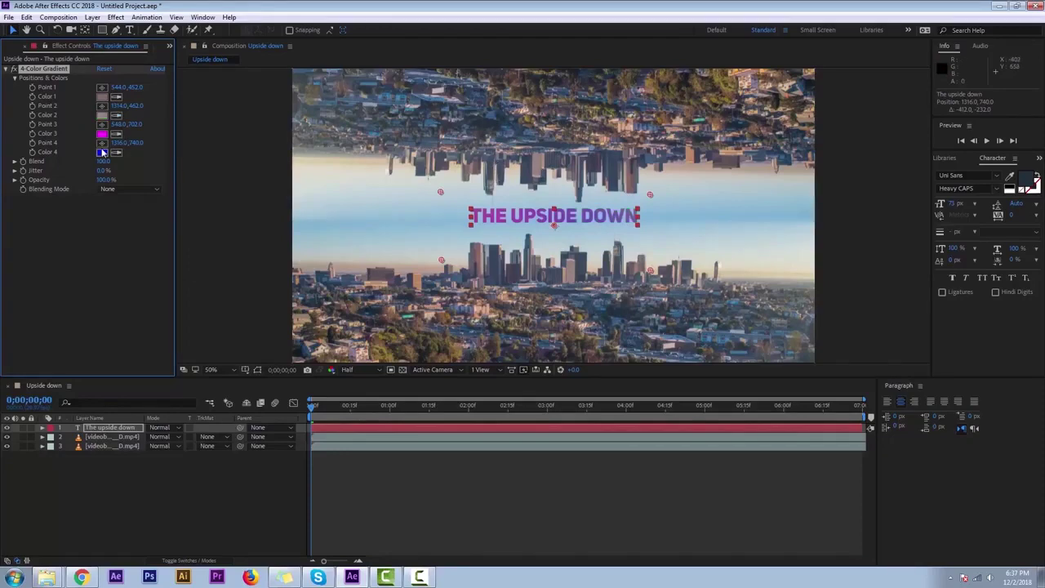
# Set the gradient's Color 3 to dark grey 404040
pyautogui.click(101, 134)
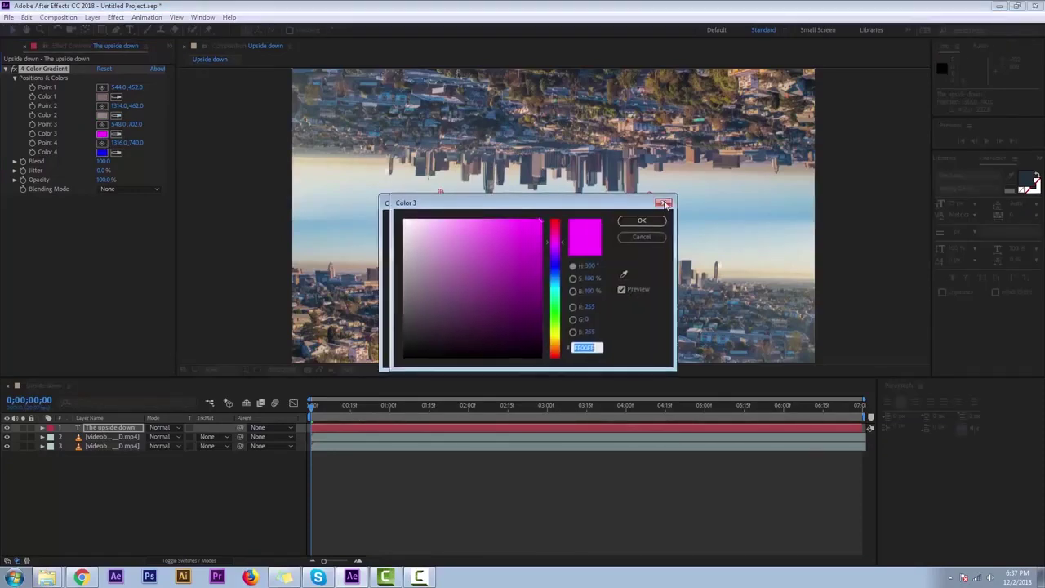
pyautogui.moveTo(658, 203); pyautogui.dragTo(905, 216)
pyautogui.click(638, 366)
pyautogui.moveTo(639, 366); pyautogui.dragTo(639, 334)
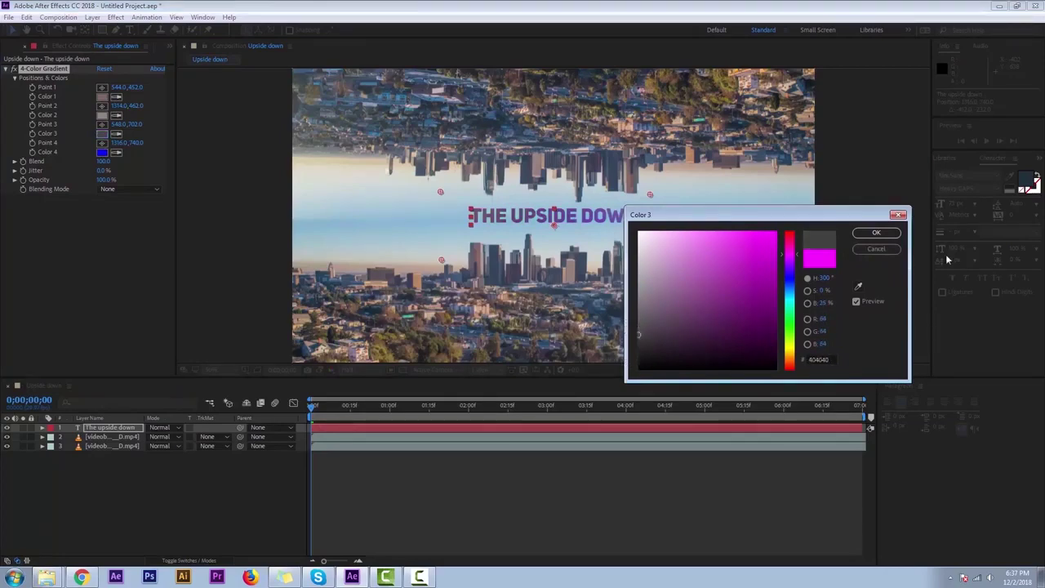
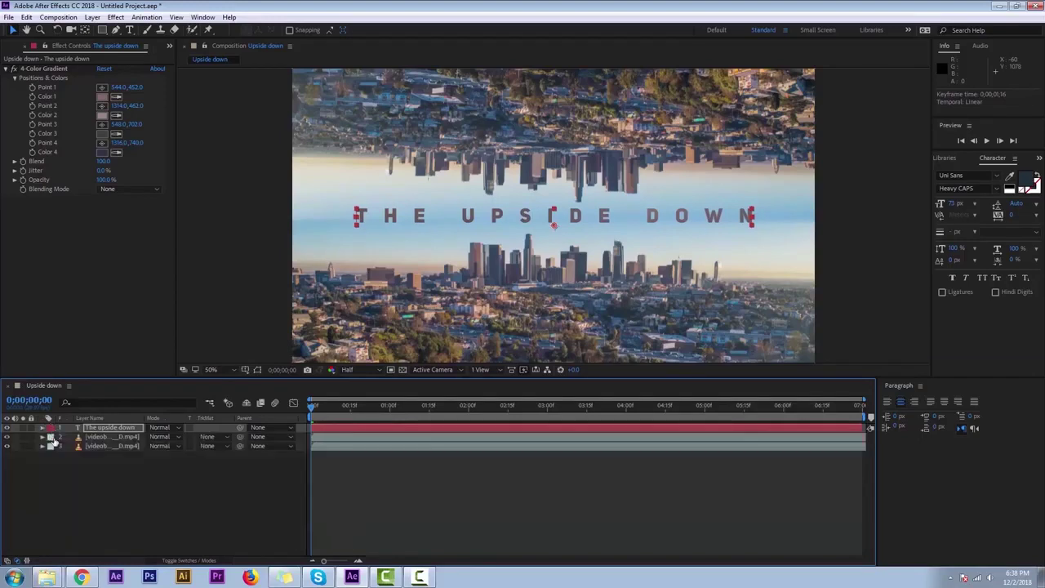
# Set the title's Tracking Amount to 4 at 0;00;01;16 and preview the animation from the start
pyautogui.click(110, 429)
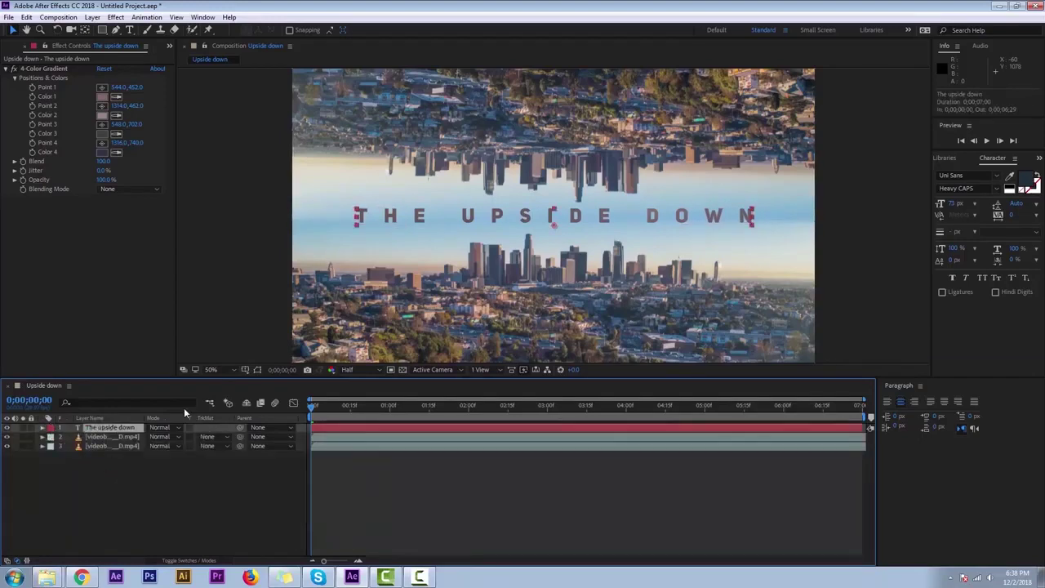
pyautogui.click(43, 428)
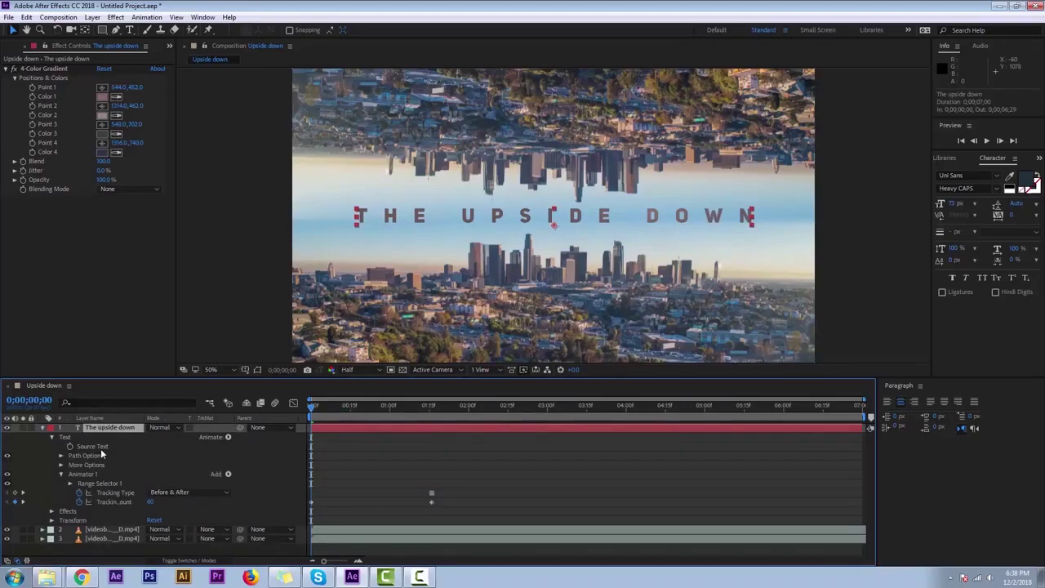
pyautogui.moveTo(312, 411); pyautogui.dragTo(431, 422)
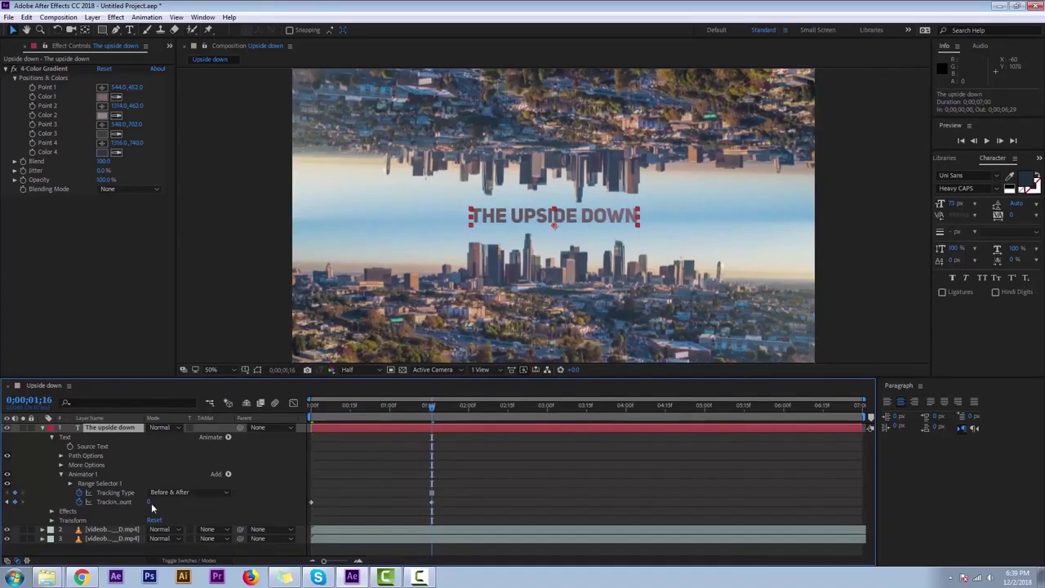
pyautogui.moveTo(149, 501)
pyautogui.mouseDown()
pyautogui.moveTo(139, 501)
pyautogui.moveTo(196, 502)
pyautogui.moveTo(147, 501)
pyautogui.moveTo(154, 492)
pyautogui.mouseUp()
pyautogui.moveTo(328, 406); pyautogui.dragTo(306, 435)
pyautogui.press('space')
pyautogui.press('space')
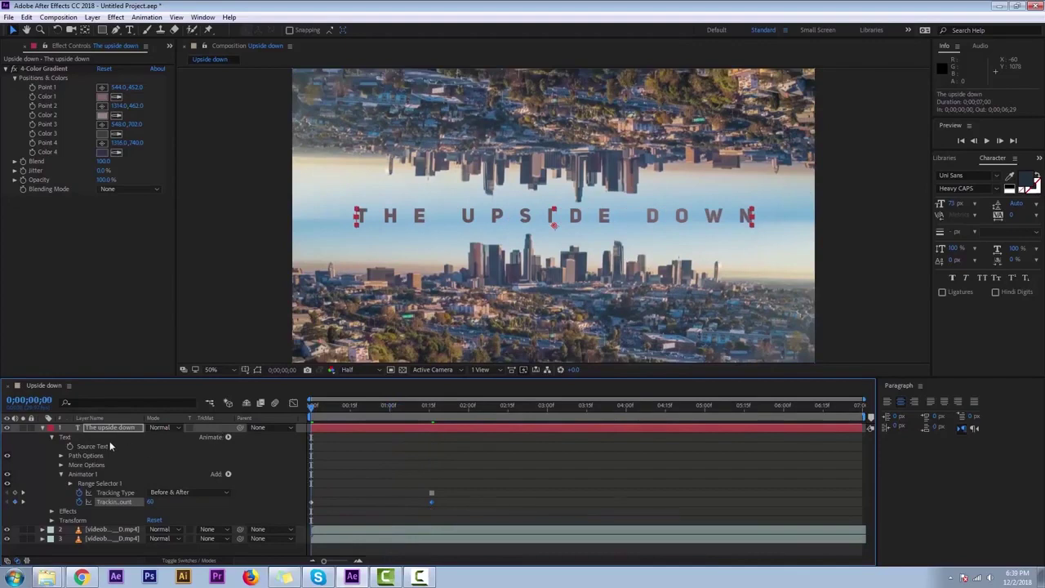
# Select both of the title's Tracking Amount keyframes and look up the available keyframe options
pyautogui.click(116, 427)
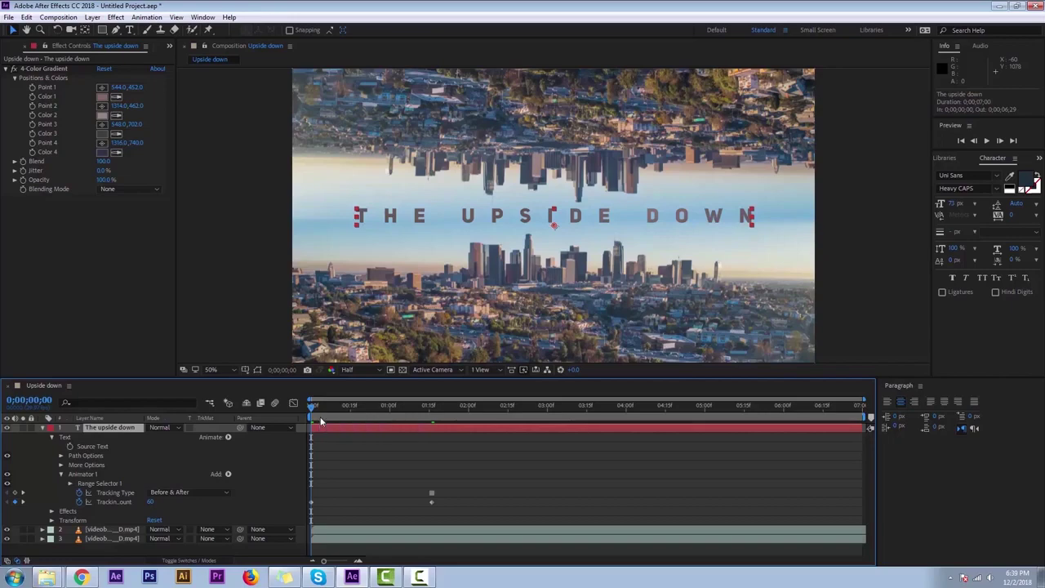
pyautogui.moveTo(471, 496); pyautogui.dragTo(301, 513)
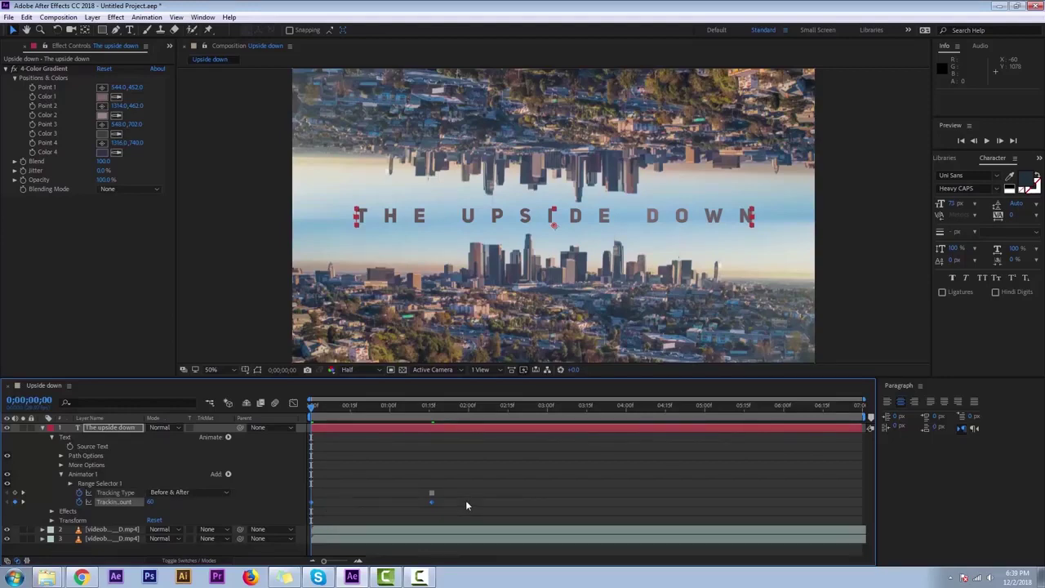
pyautogui.rightClick(118, 504)
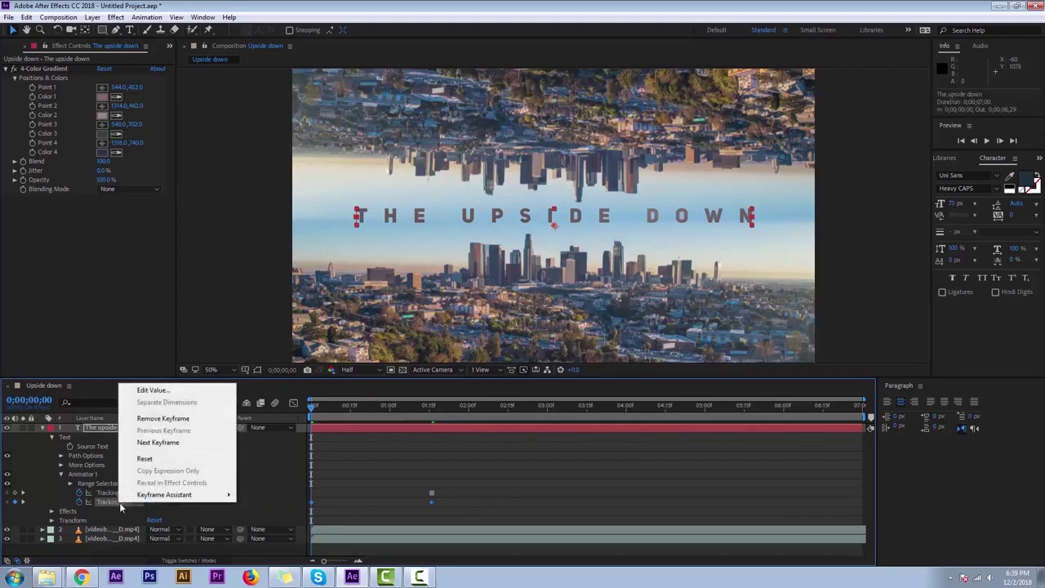
pyautogui.rightClick(431, 501)
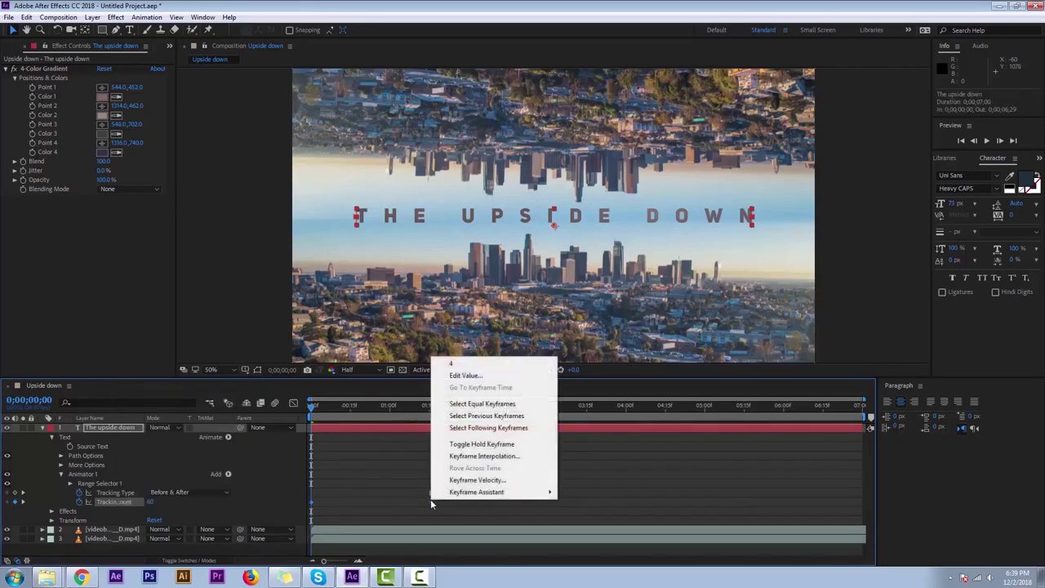
pyautogui.click(461, 517)
pyautogui.moveTo(433, 503); pyautogui.dragTo(307, 509)
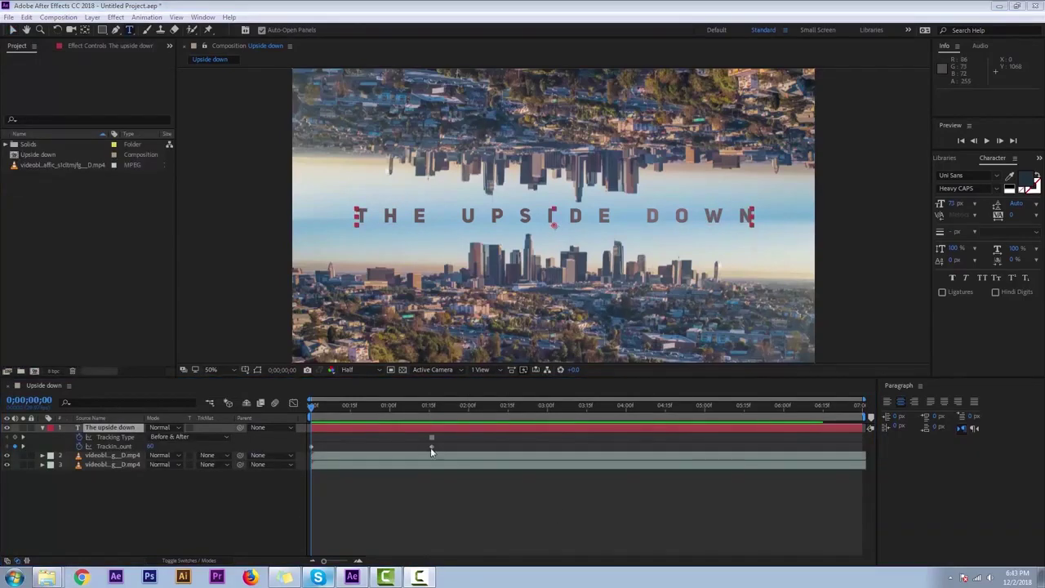
# Deselect the layers and play back the title's tracking animation over the mirrored city
pyautogui.click(138, 480)
pyautogui.click(125, 468)
pyautogui.click(140, 512)
pyautogui.press('space')
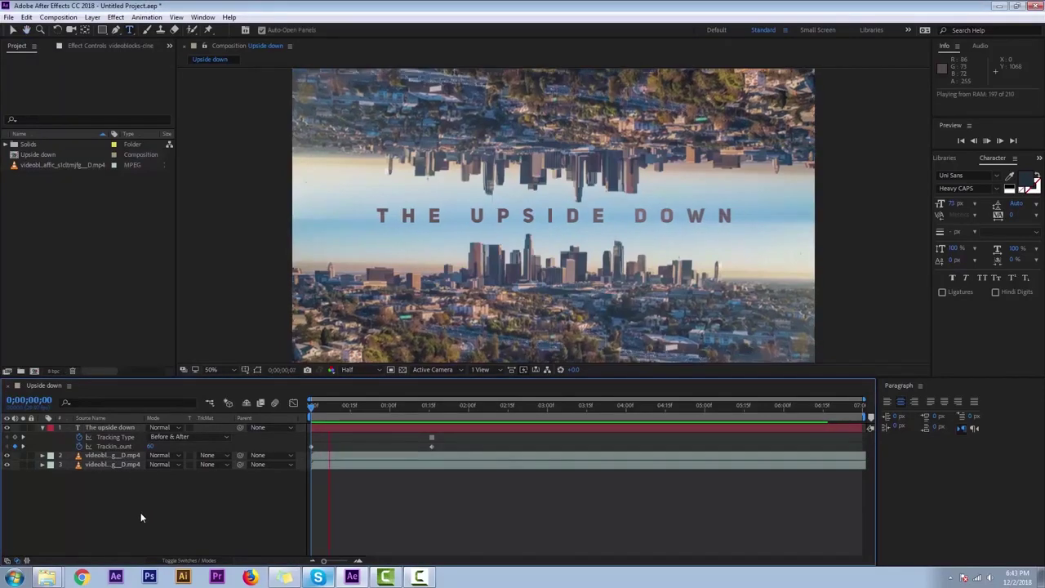
pyautogui.press('space')
pyautogui.click(431, 437)
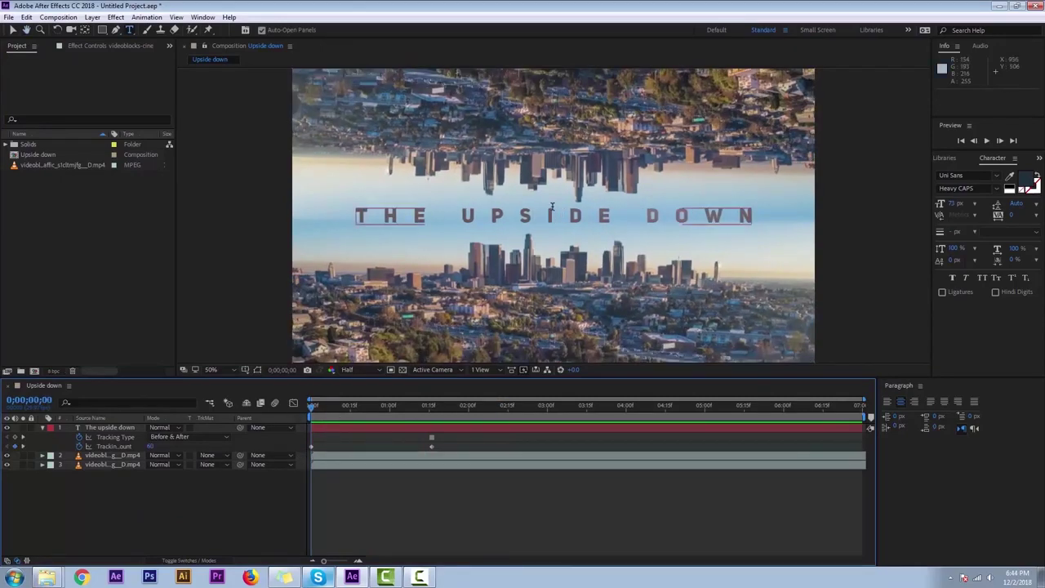
# Apply Easy Ease Out to the title's Tracking Amount keyframe at 0;00;01;16
pyautogui.click(427, 412)
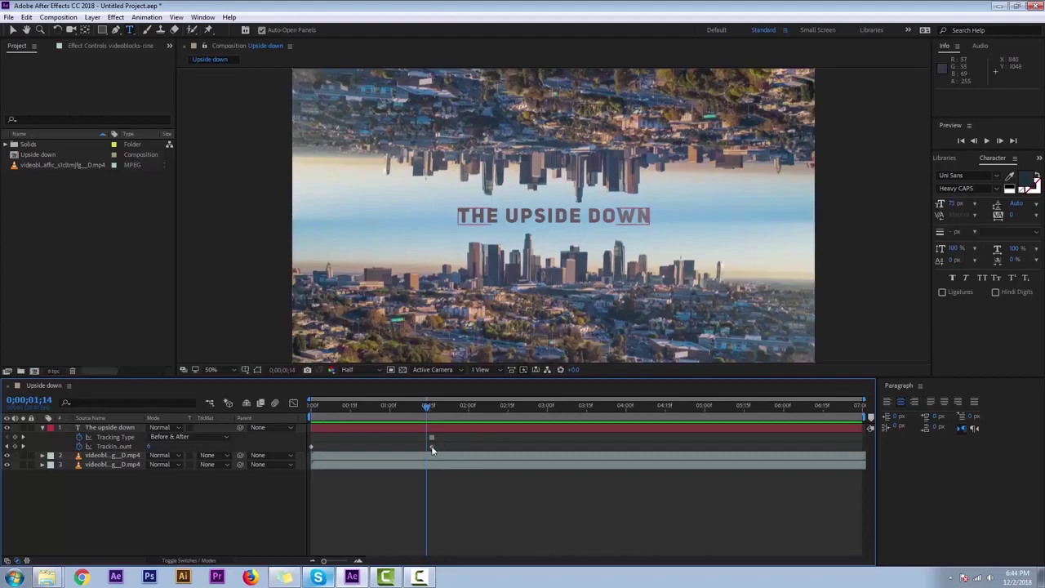
pyautogui.click(432, 447)
pyautogui.rightClick(432, 448)
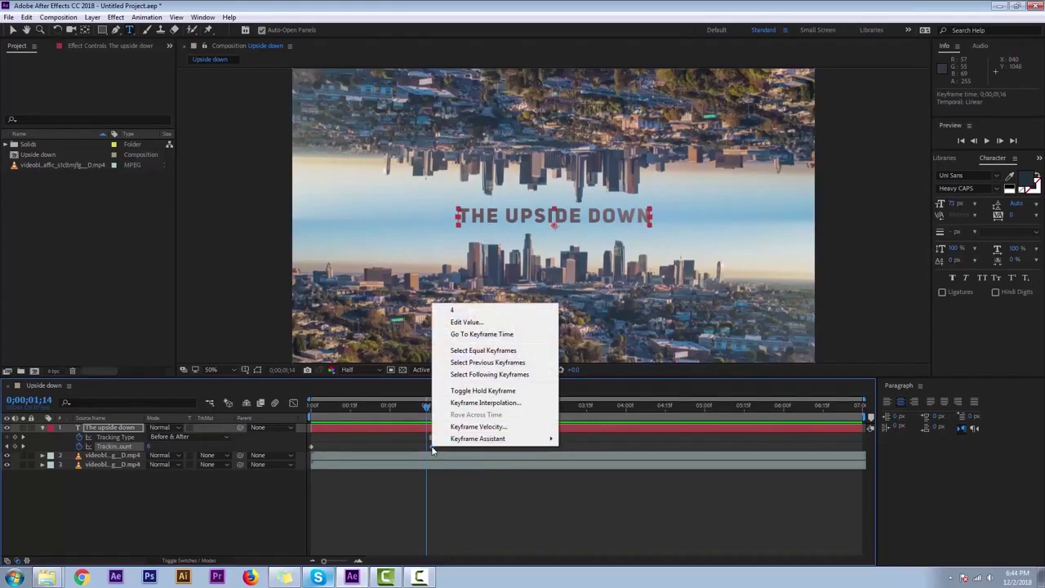
pyautogui.moveTo(482, 439)
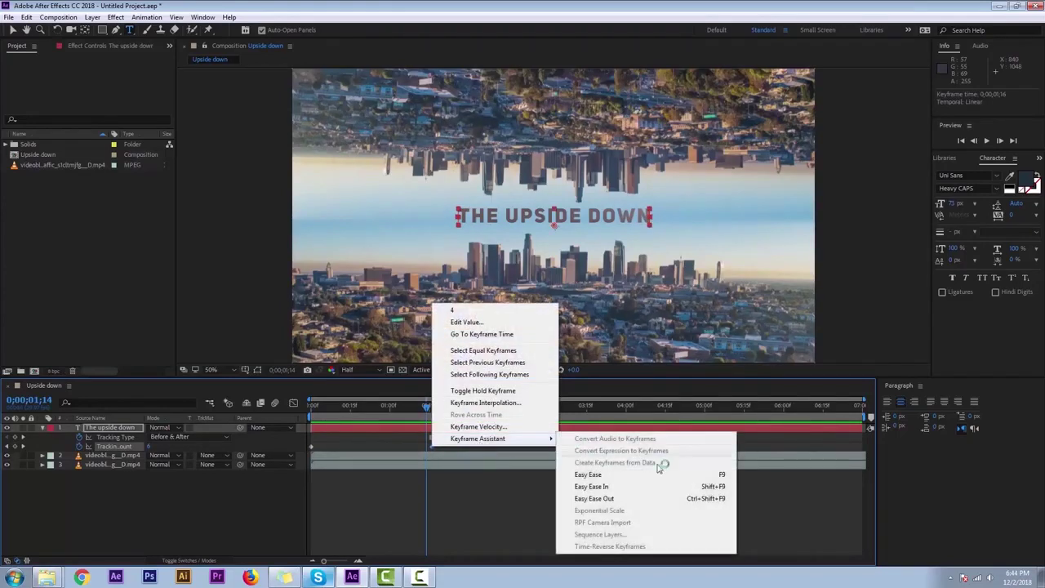
pyautogui.click(726, 499)
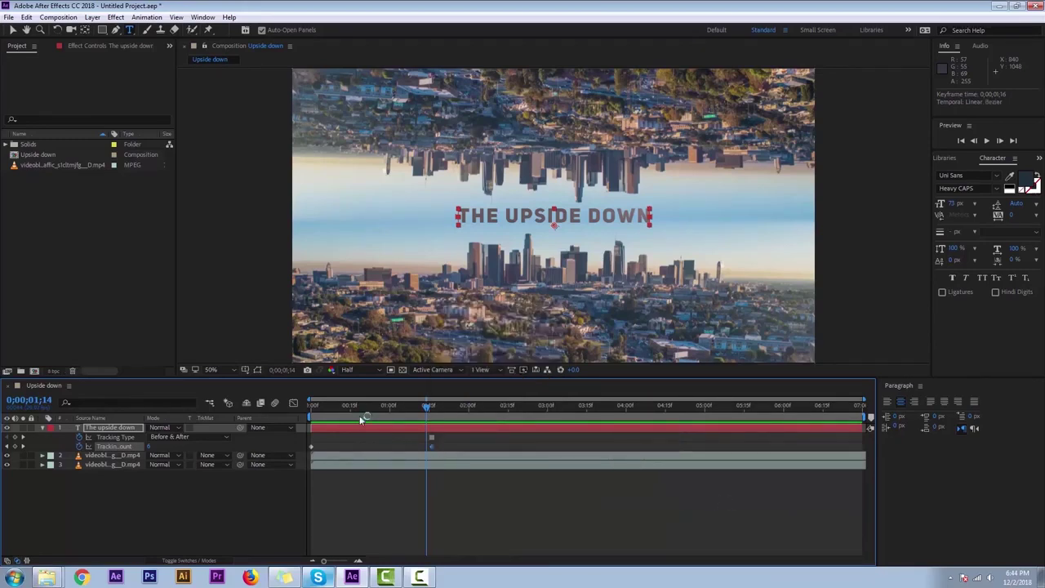
# Apply Easy Ease In to the title's first Tracking Amount keyframe and play back the animation from the start
pyautogui.press('Home')
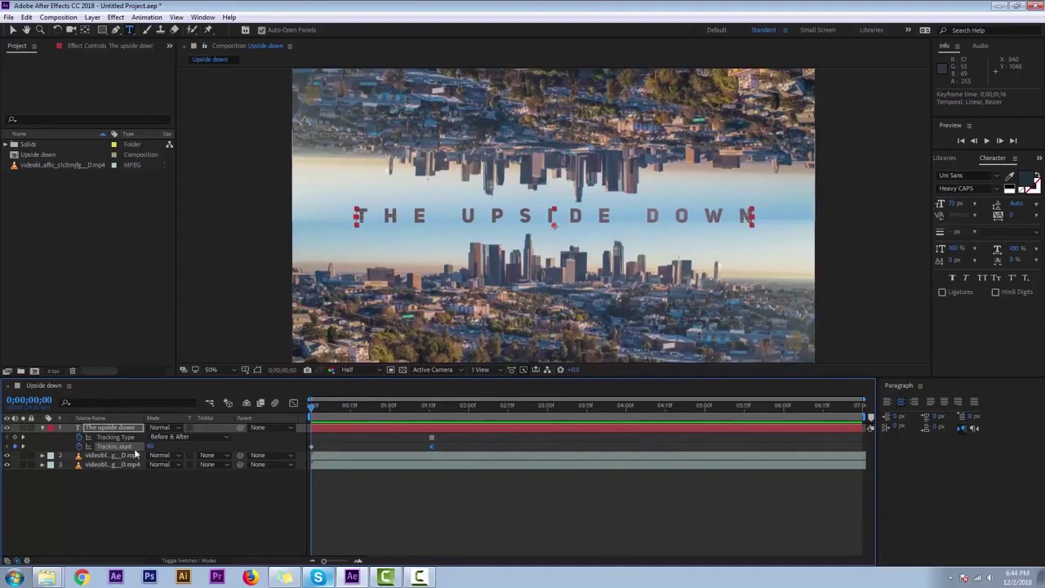
pyautogui.rightClick(312, 447)
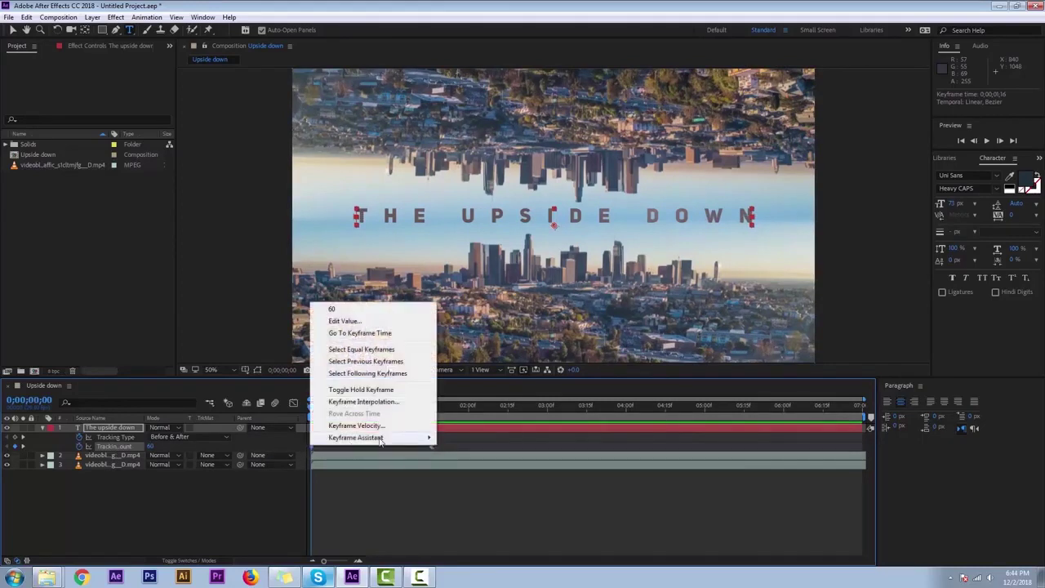
pyautogui.moveTo(381, 441)
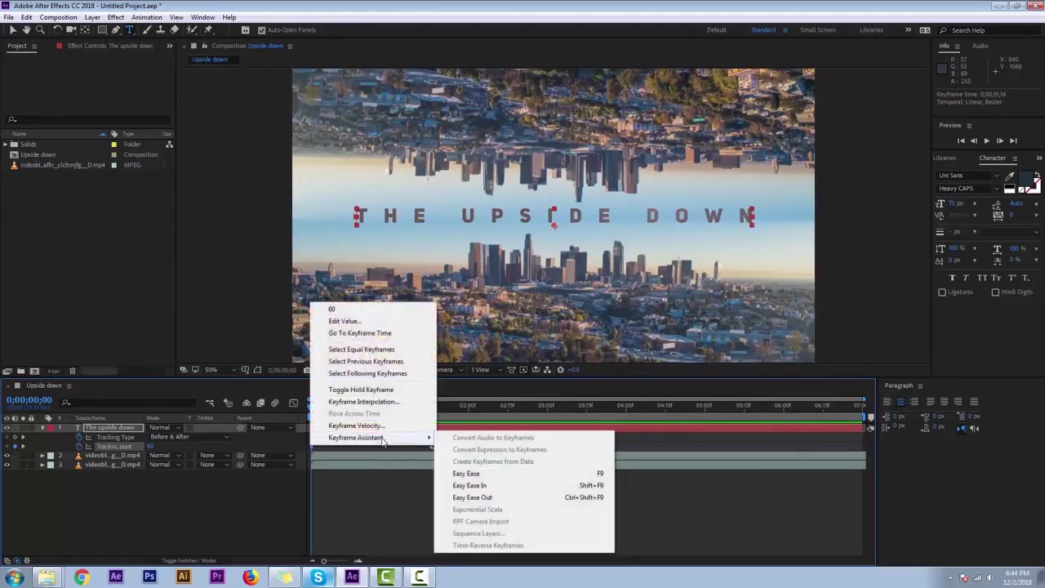
pyautogui.click(571, 486)
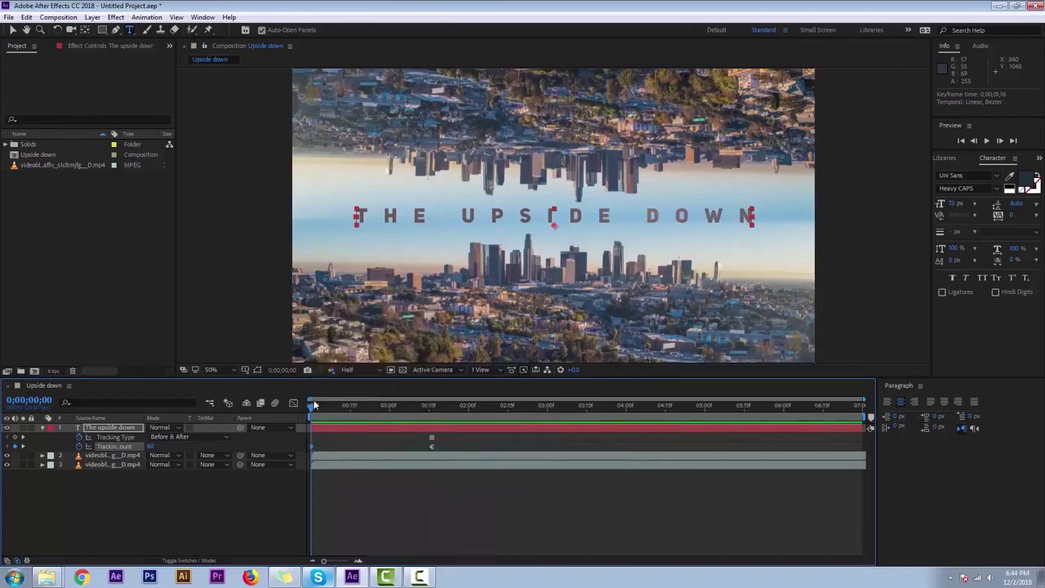
pyautogui.press('space')
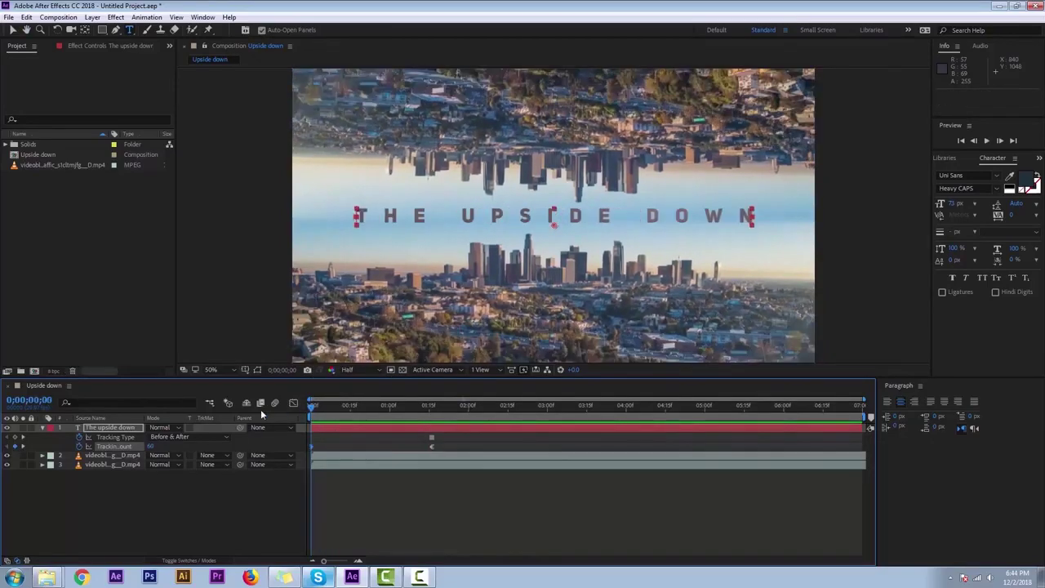
pyautogui.press('space')
pyautogui.press('Home')
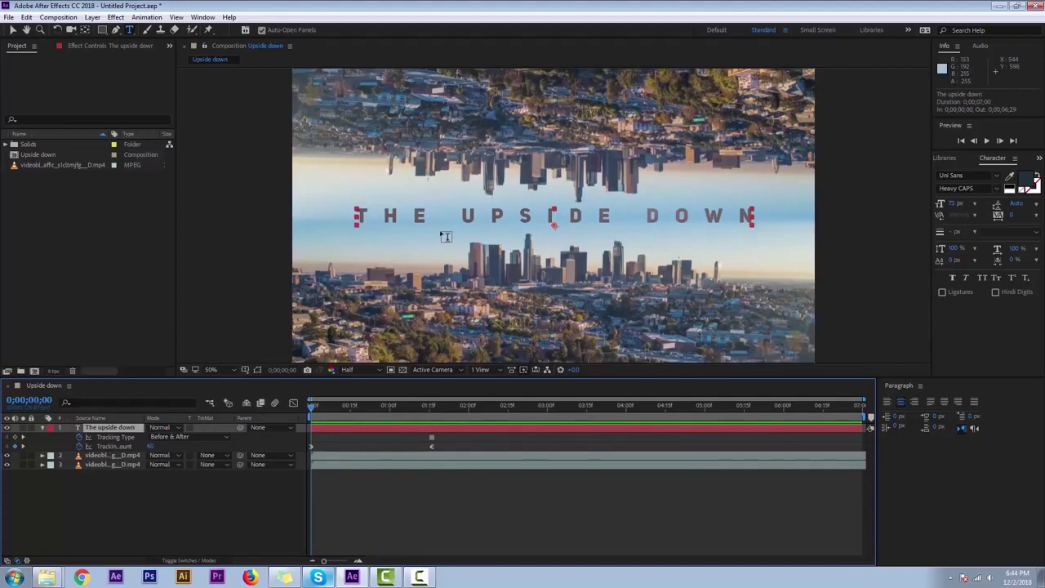
# Reveal the title layer's Opacity and add a 100% Opacity keyframe at 0;00;00;05
pyautogui.click(43, 428)
pyautogui.click(43, 428)
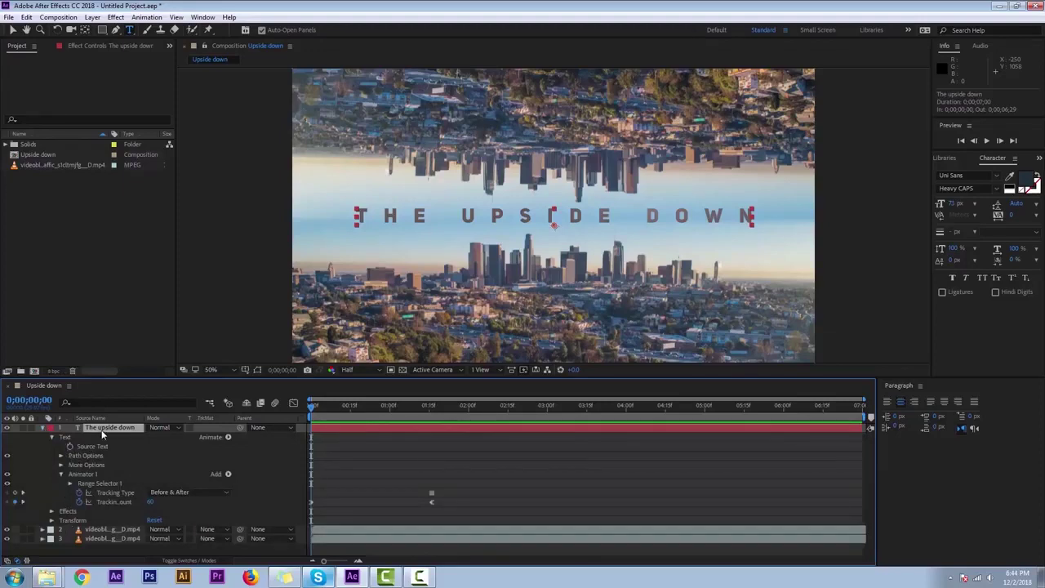
pyautogui.press('t')
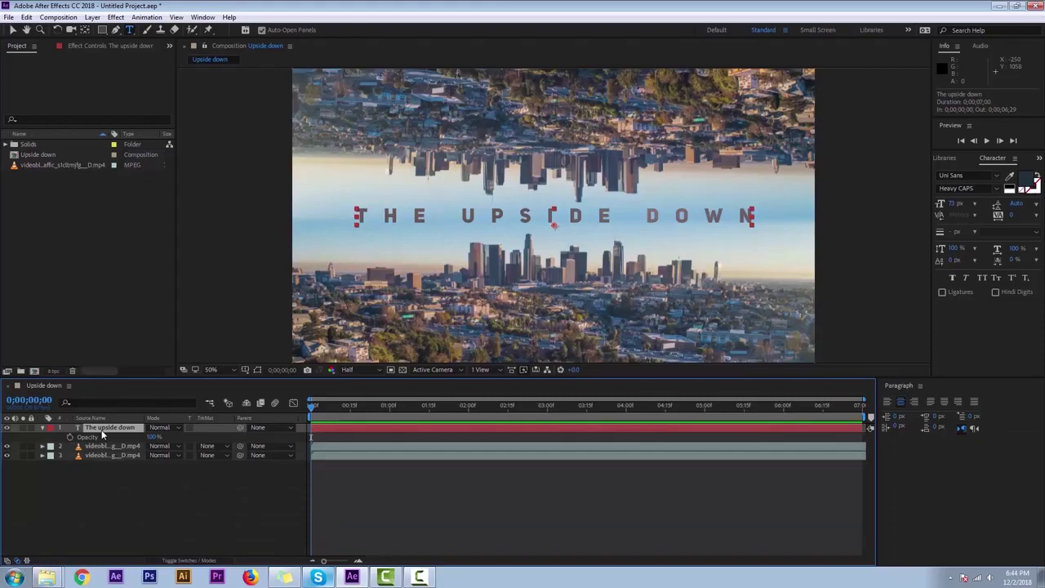
pyautogui.click(318, 409)
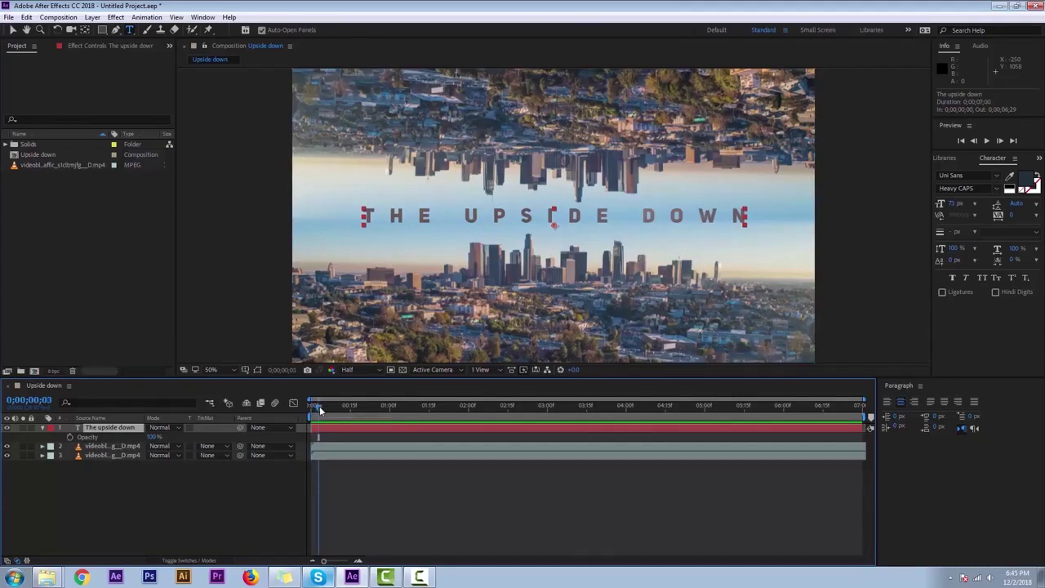
pyautogui.moveTo(320, 410); pyautogui.dragTo(326, 410)
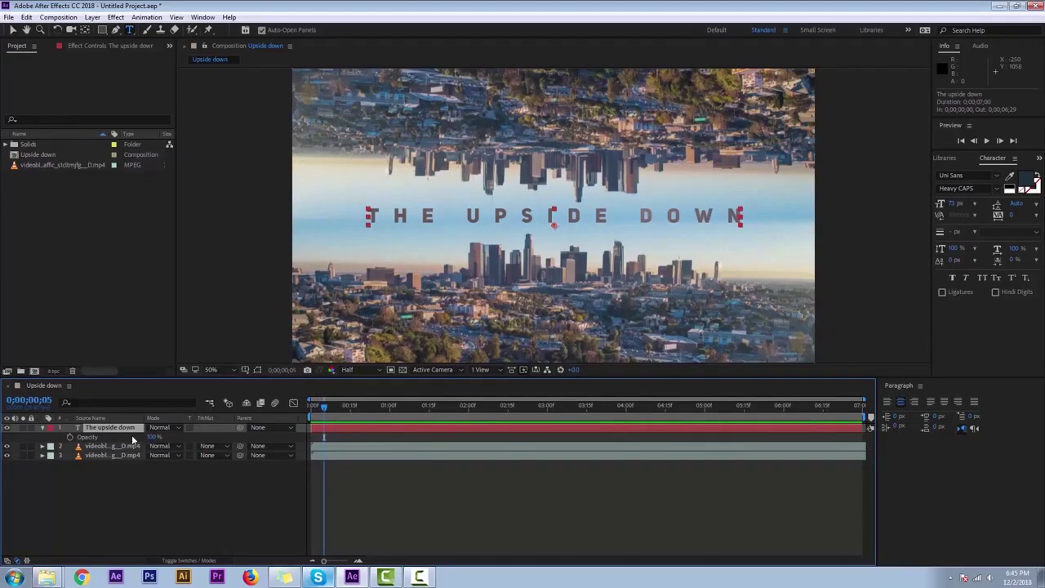
pyautogui.click(69, 438)
# Set the title's Opacity to 0% at the start of the composition
pyautogui.press('Home')
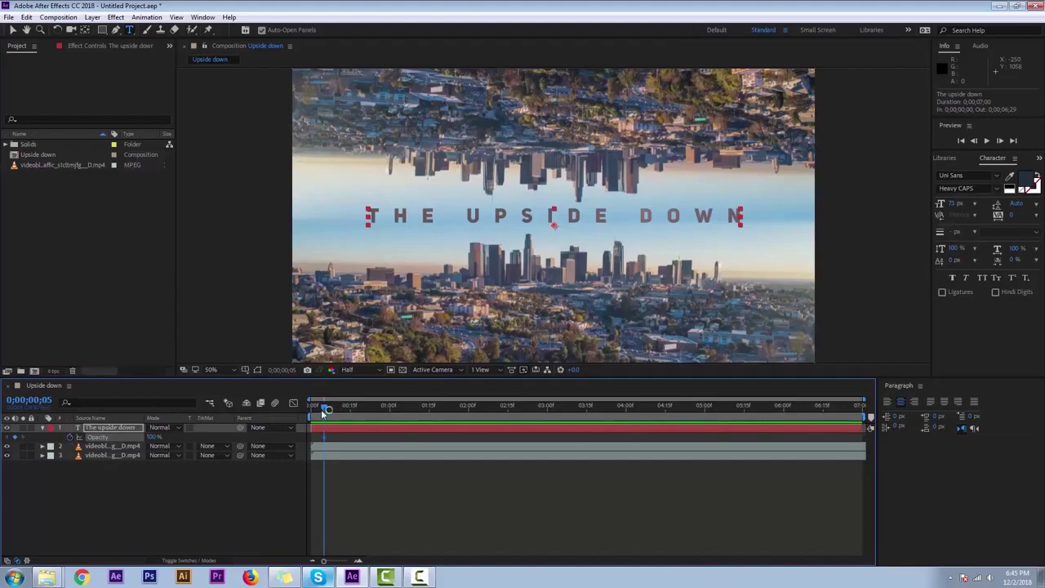
pyautogui.click(153, 438)
pyautogui.write('0')
pyautogui.press('Return')
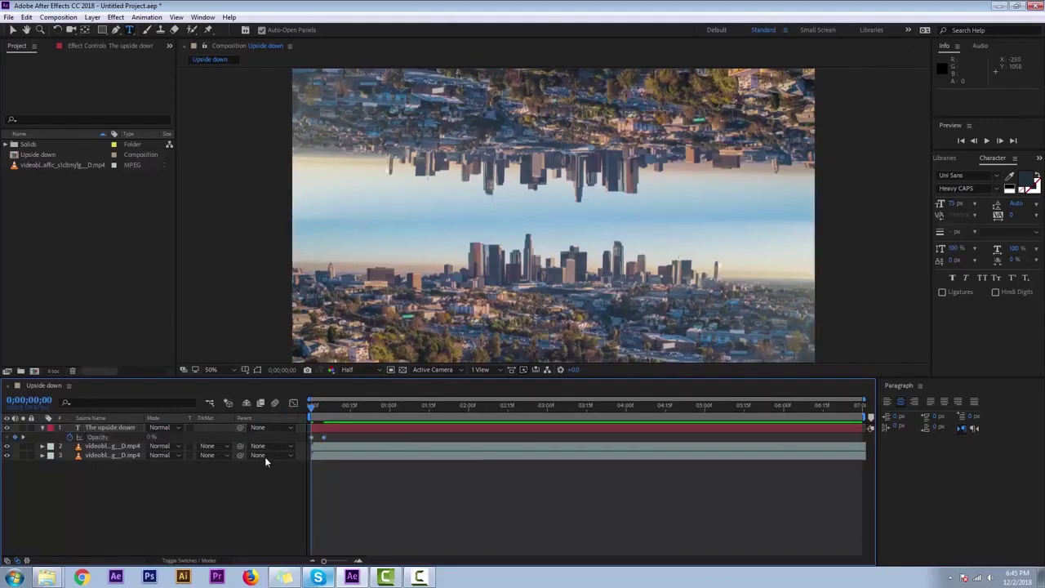
# Apply Easy Ease to the title's Opacity keyframe at 0;00;00;05 and preview the fade-in
pyautogui.click(324, 438)
pyautogui.rightClick(324, 441)
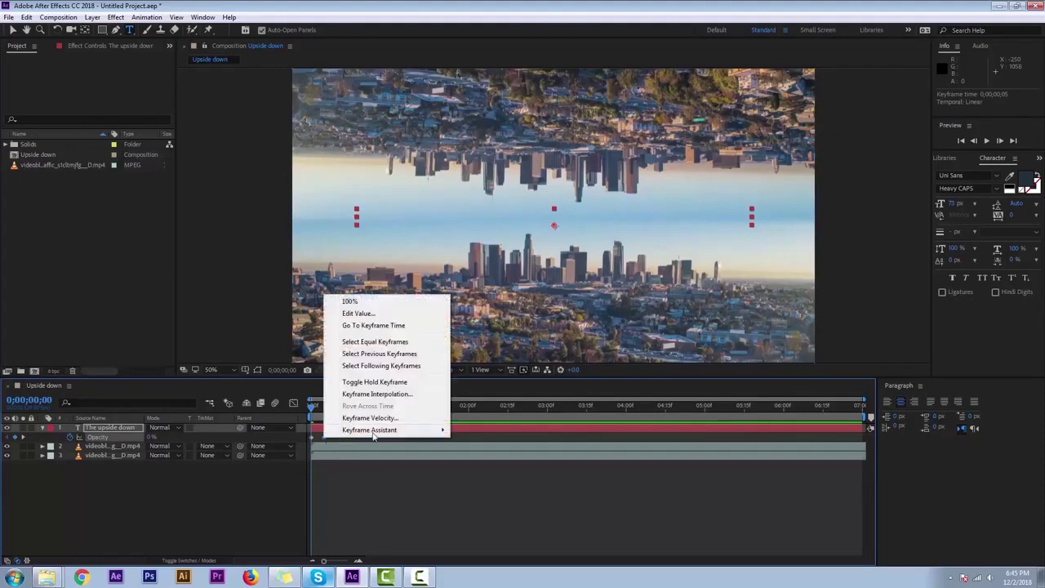
pyautogui.moveTo(375, 431)
pyautogui.click(508, 465)
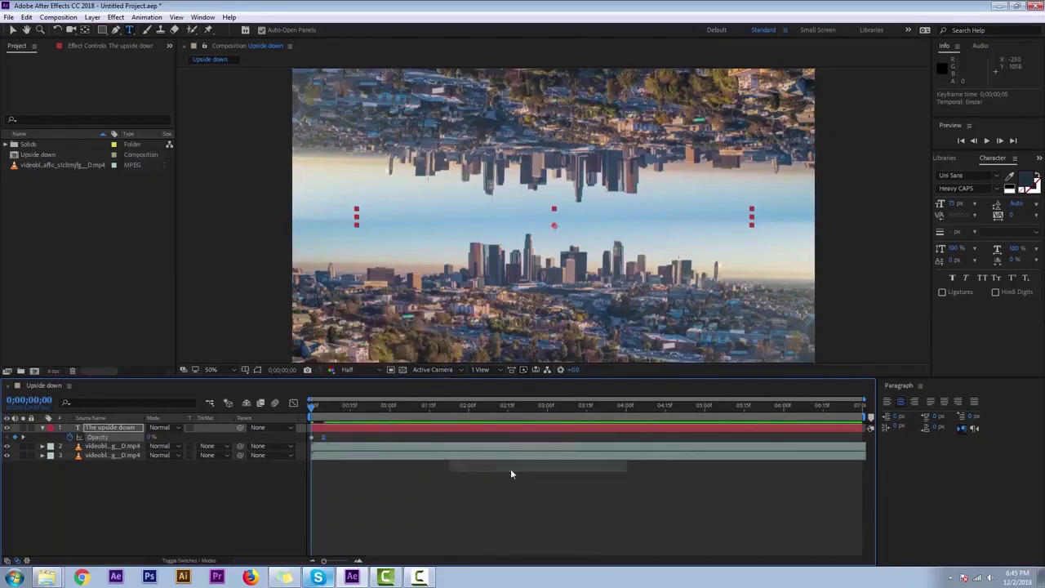
pyautogui.click(115, 428)
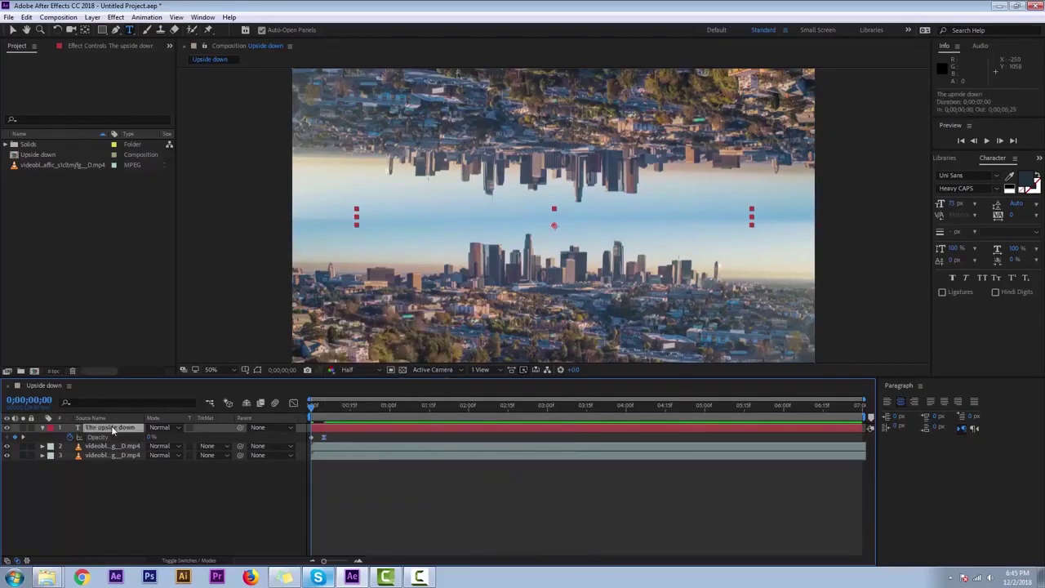
pyautogui.press('space')
pyautogui.press('space')
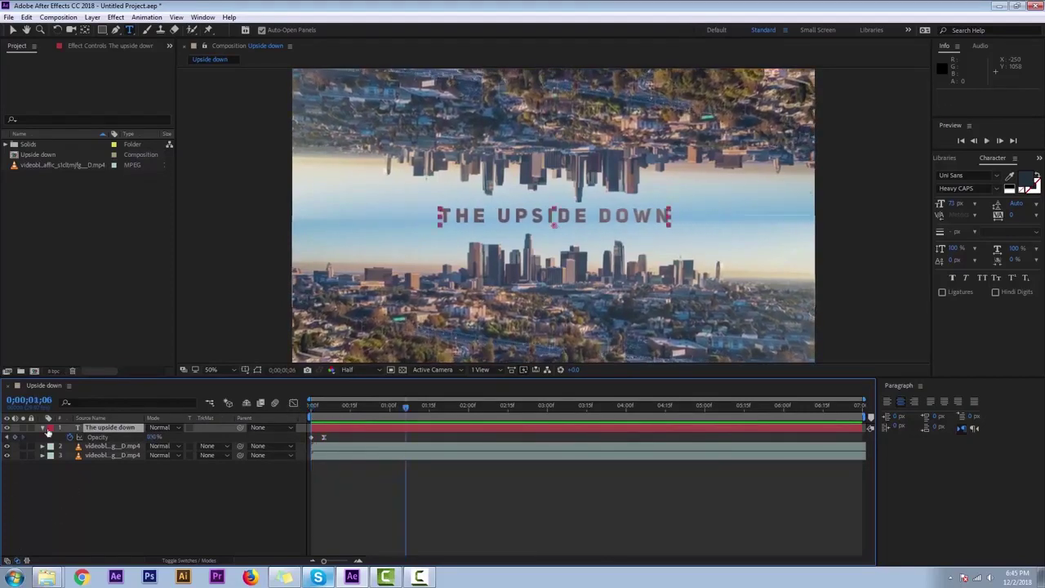
# Collapse the title layer and shift it in time to start at 0;00;00;15
pyautogui.click(43, 428)
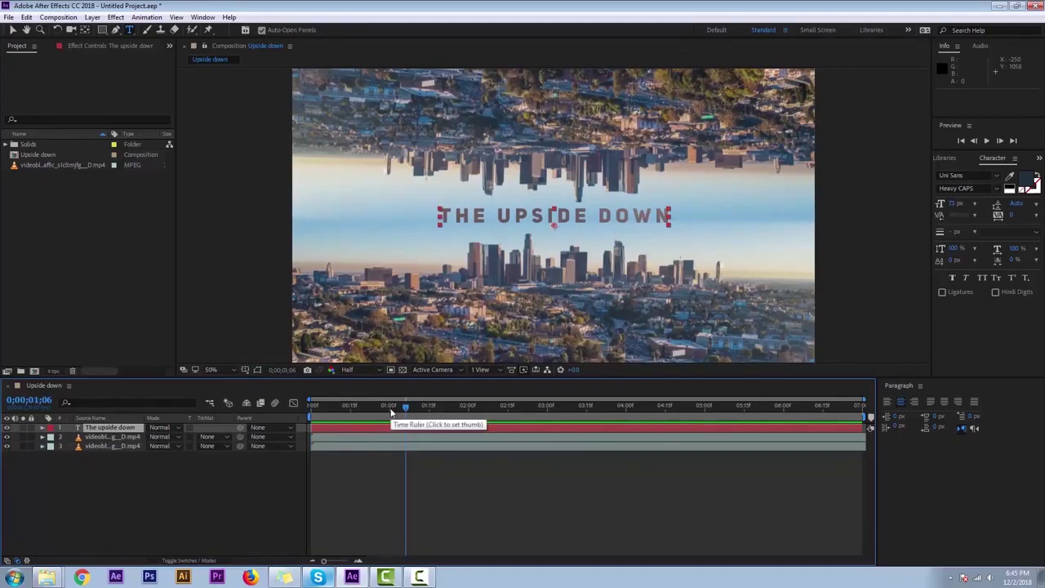
pyautogui.press('v')
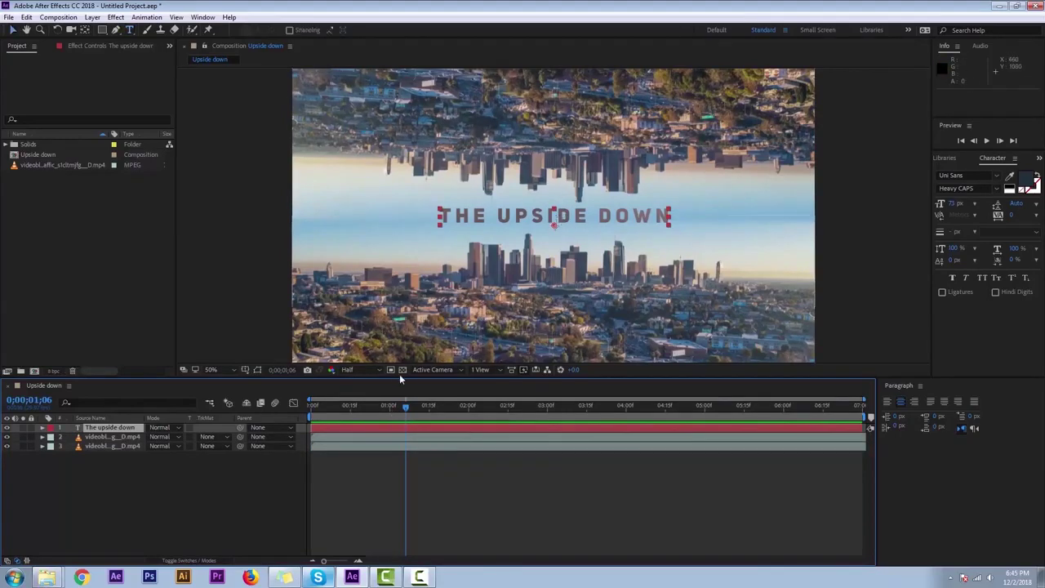
pyautogui.click(390, 406)
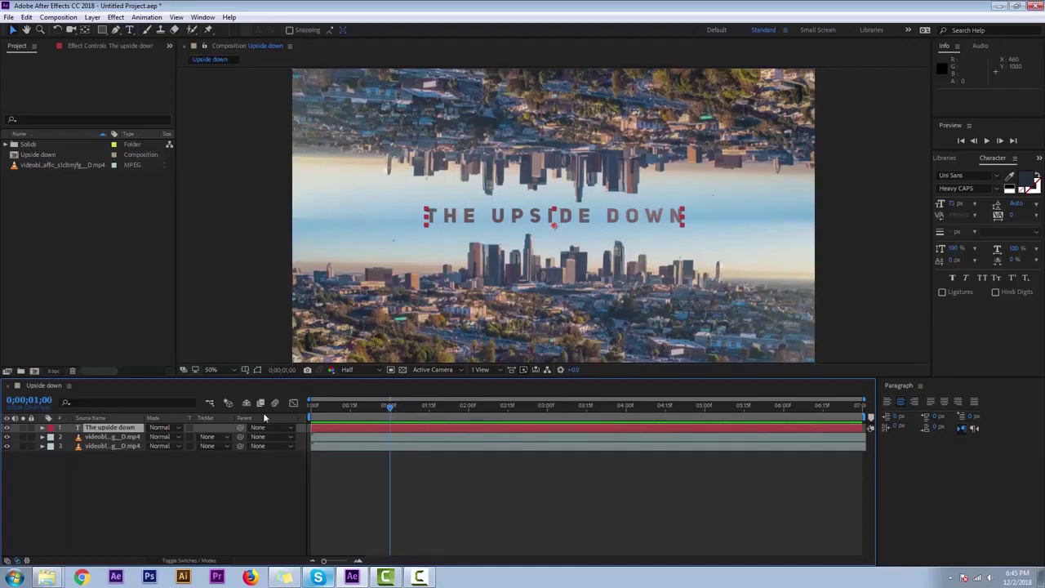
pyautogui.click(148, 511)
pyautogui.click(114, 428)
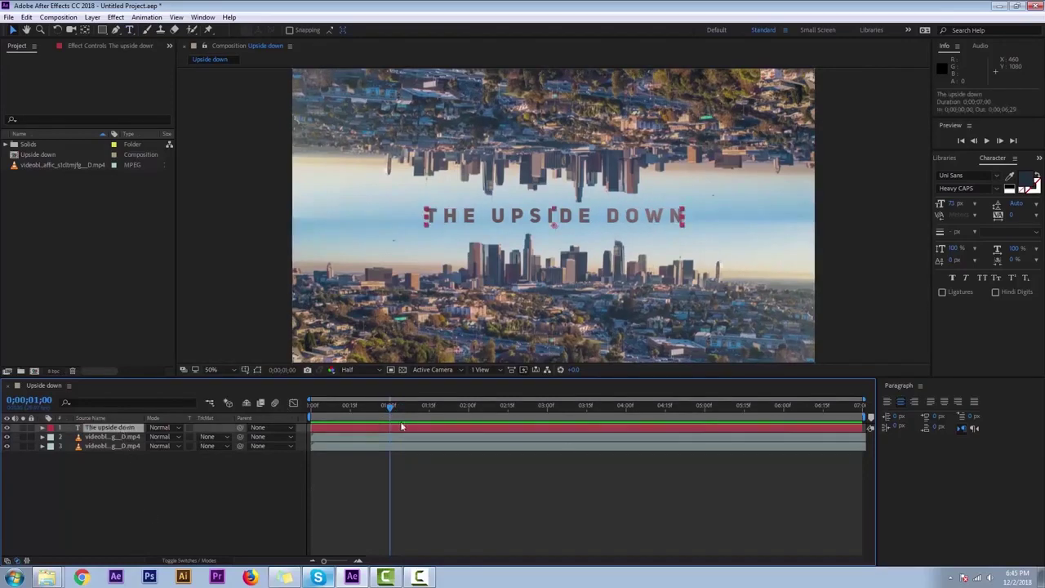
pyautogui.click(350, 408)
pyautogui.moveTo(349, 432); pyautogui.dragTo(253, 411)
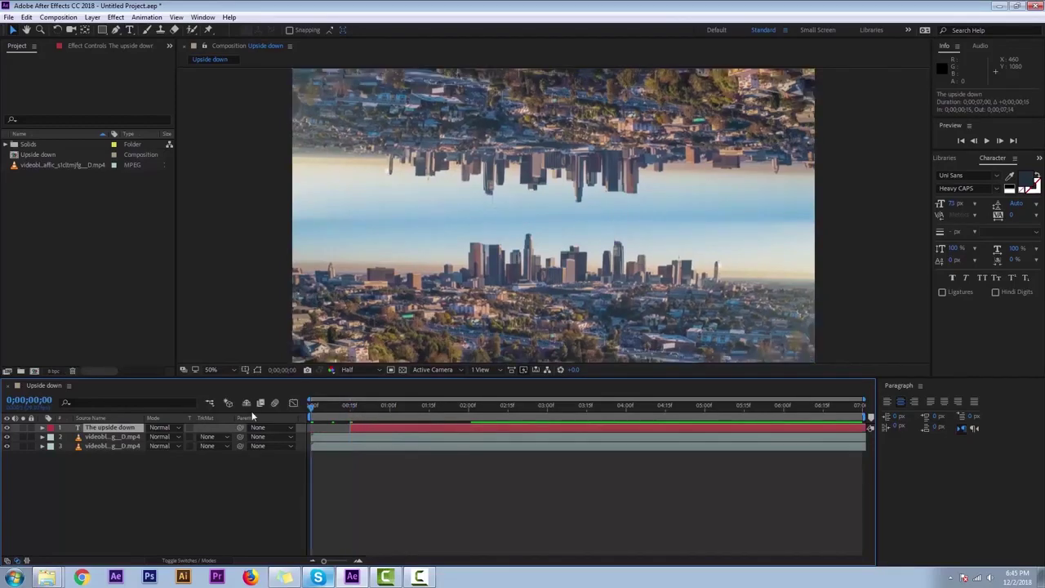
# Play back the composition from the beginning to check the delayed title entrance
pyautogui.press('space')
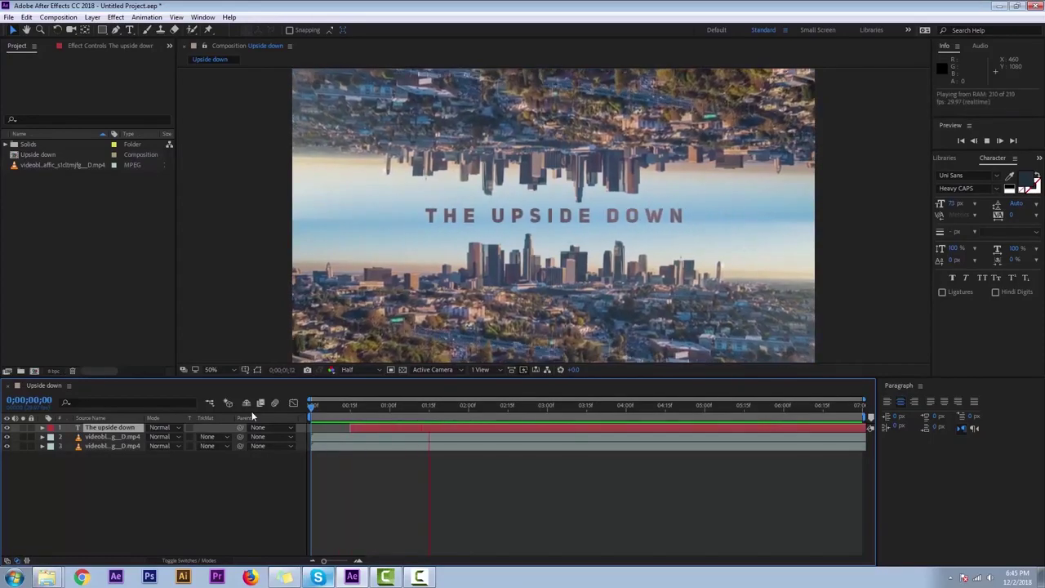
pyautogui.press('space')
pyautogui.press('space')
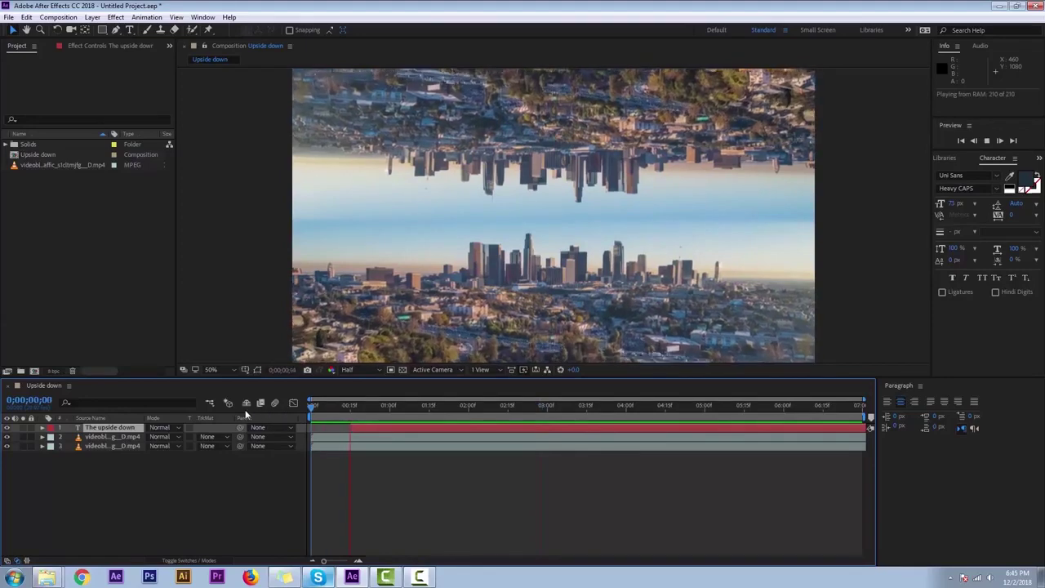
pyautogui.press('space')
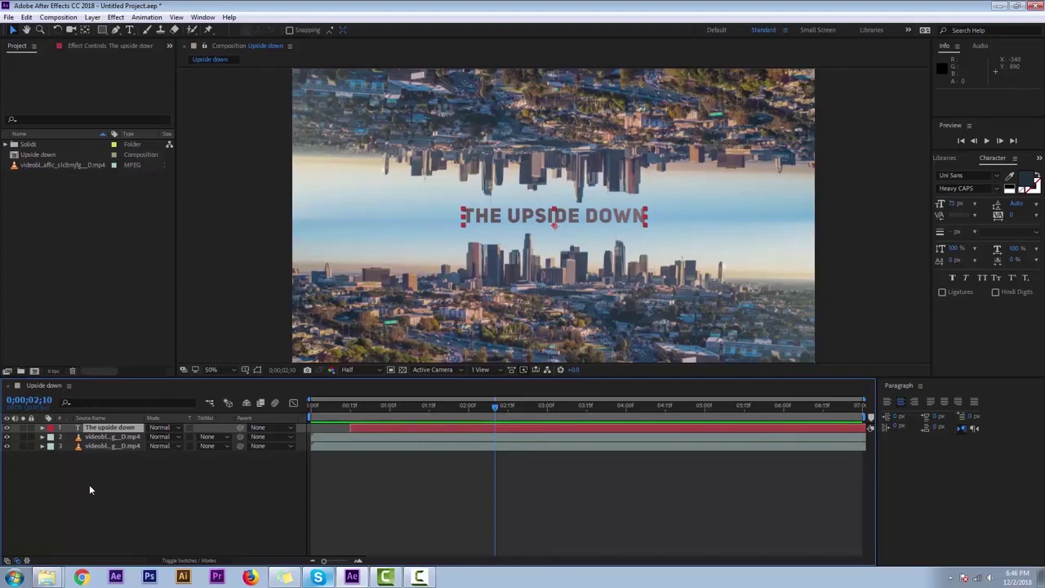
# Move the title's last Tracking Amount keyframe to 0;00;02;15 and its Tracking Type keyframe to 0;00;02;14, and preview the slower animation
pyautogui.press('u')
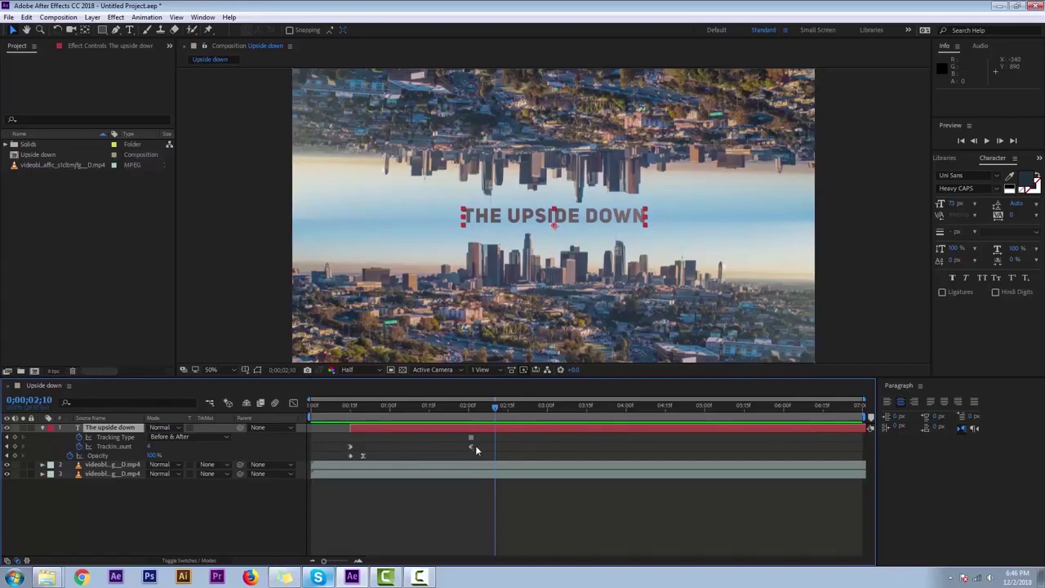
pyautogui.click(508, 407)
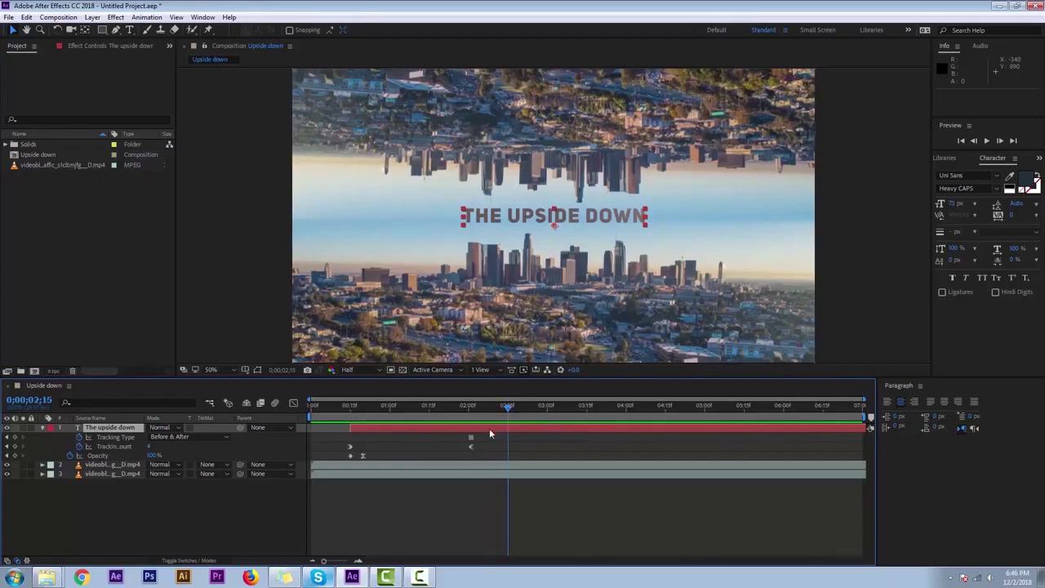
pyautogui.moveTo(471, 446); pyautogui.dragTo(509, 444)
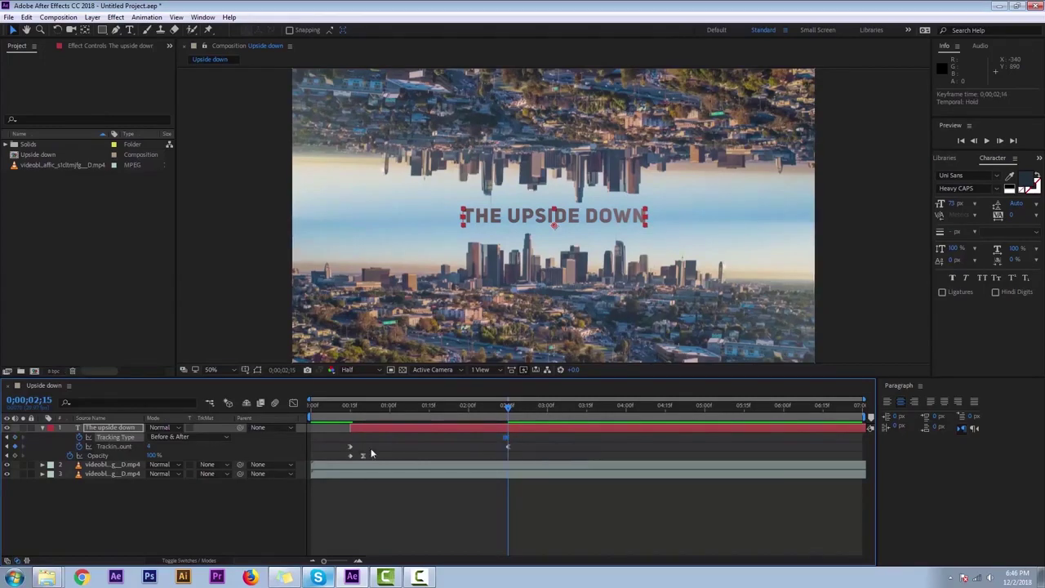
pyautogui.press('space')
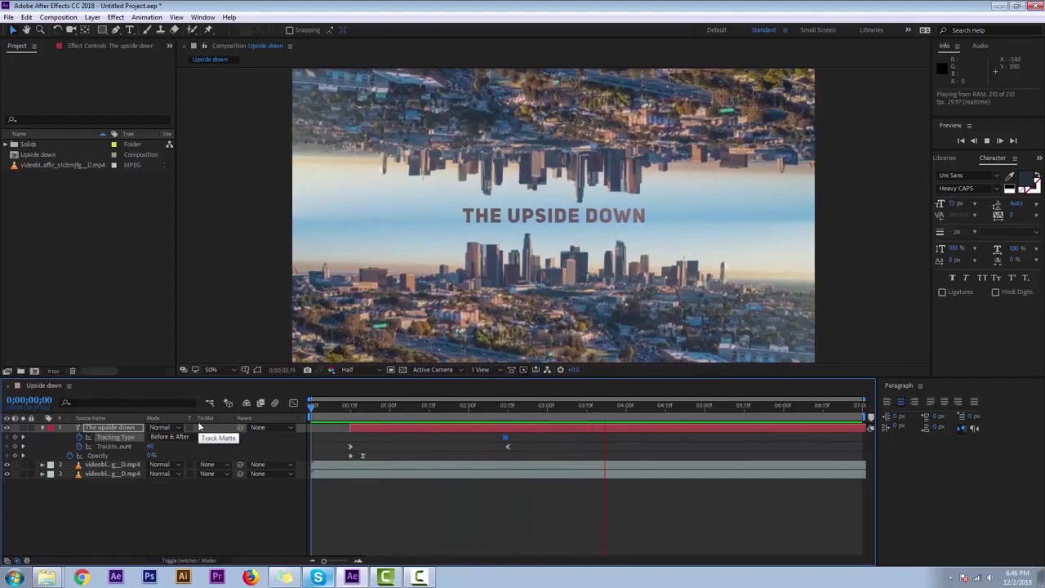
pyautogui.press('space')
pyautogui.press('space')
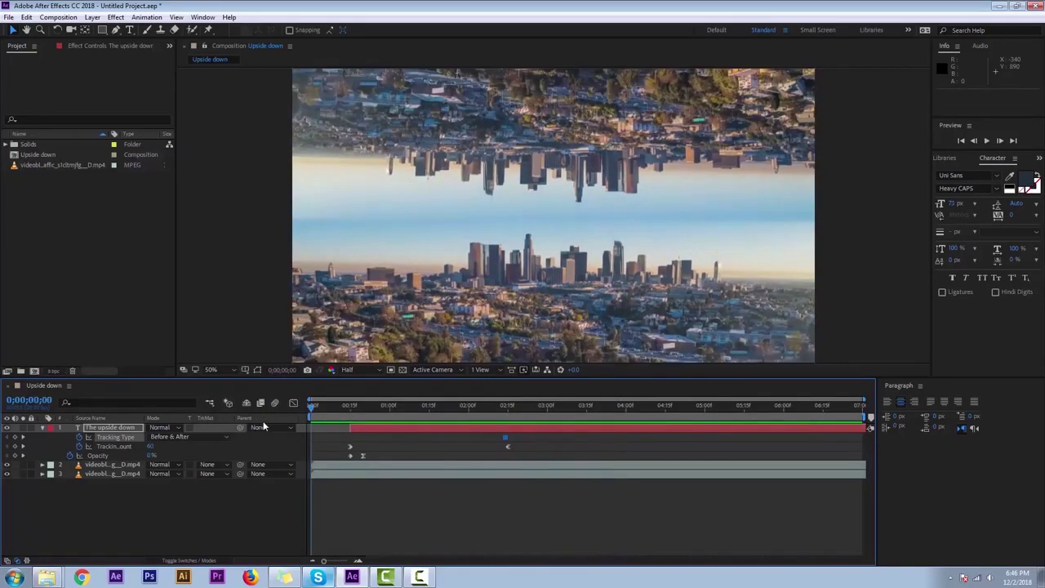
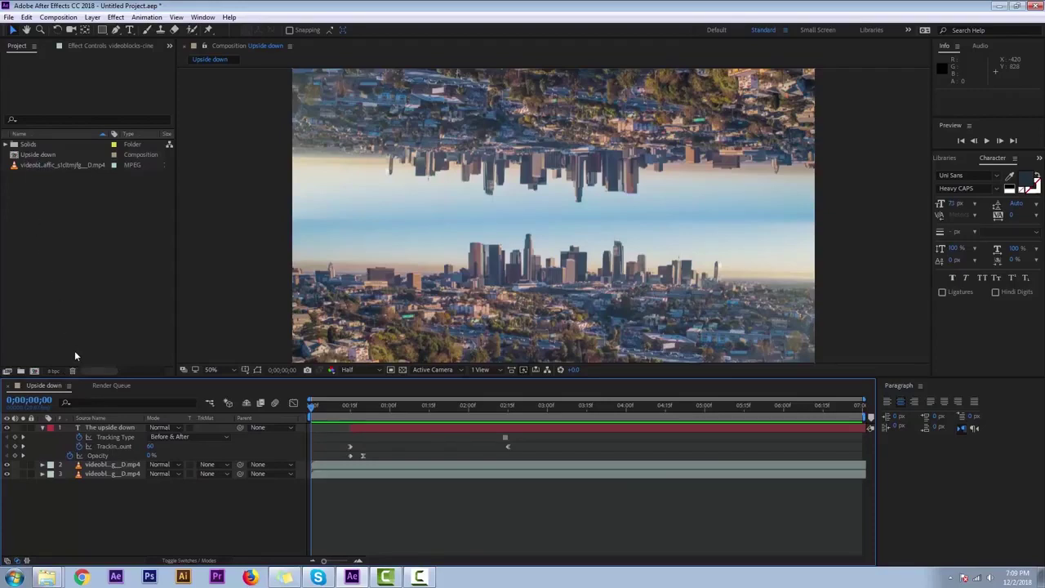
# Add the Upside down composition to the render queue
pyautogui.click(50, 157)
pyautogui.doubleClick(49, 158)
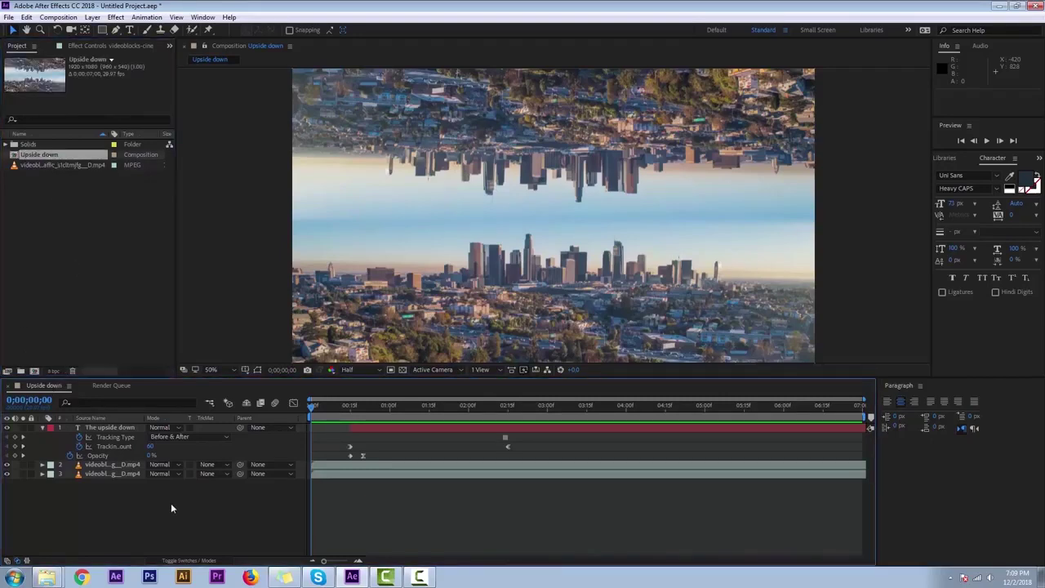
pyautogui.click(60, 18)
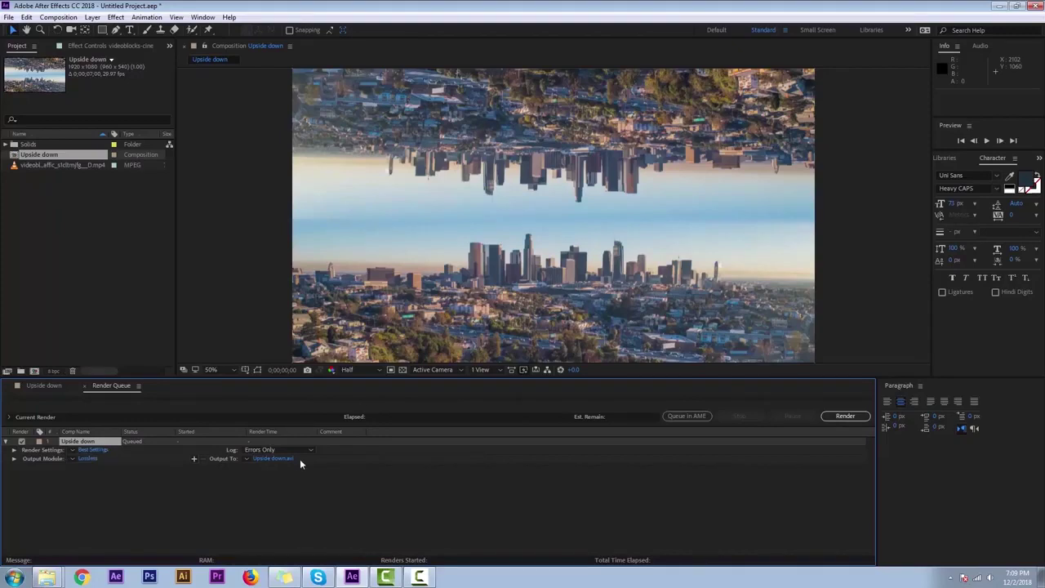
# Configure the queued composition's render settings with Best quality and Full resolution
pyautogui.click(108, 450)
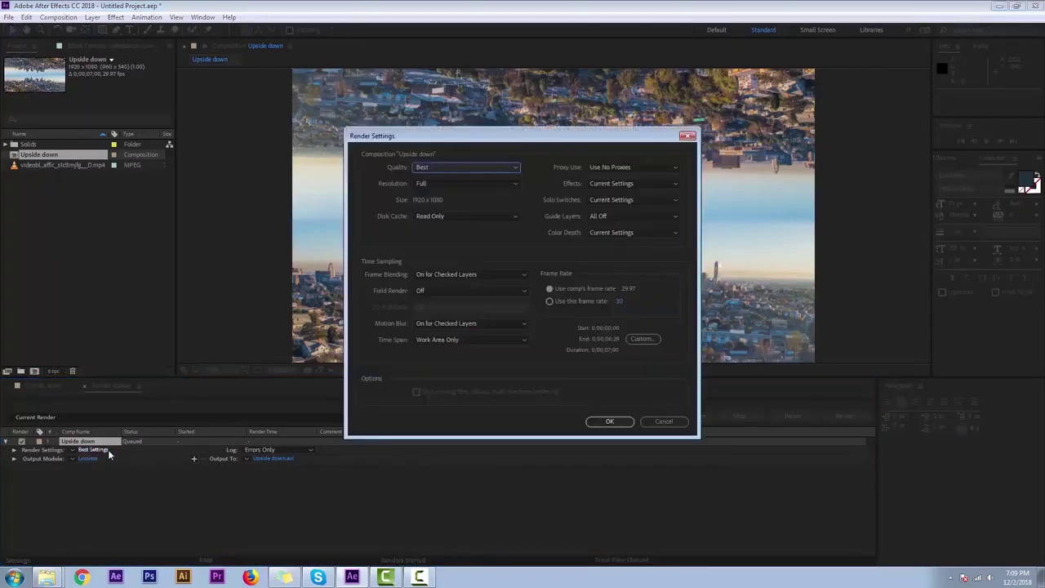
pyautogui.moveTo(506, 138); pyautogui.dragTo(682, 149)
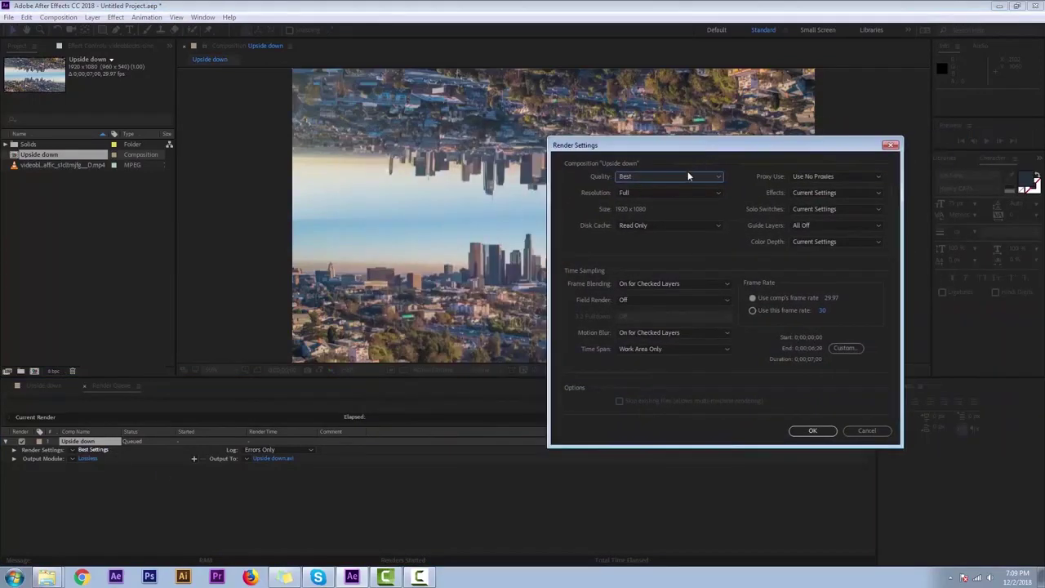
pyautogui.click(687, 176)
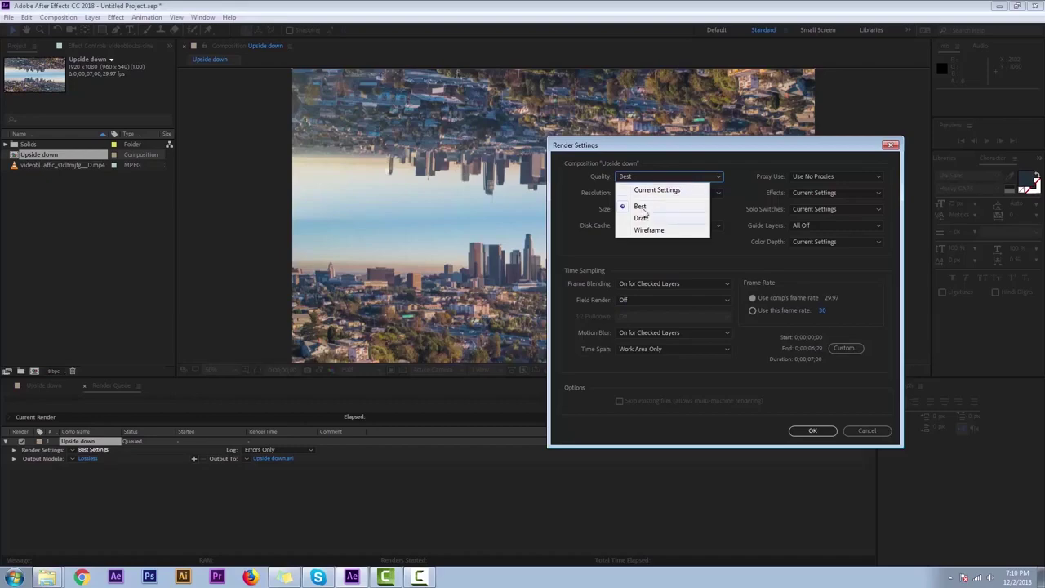
pyautogui.click(642, 208)
pyautogui.click(656, 193)
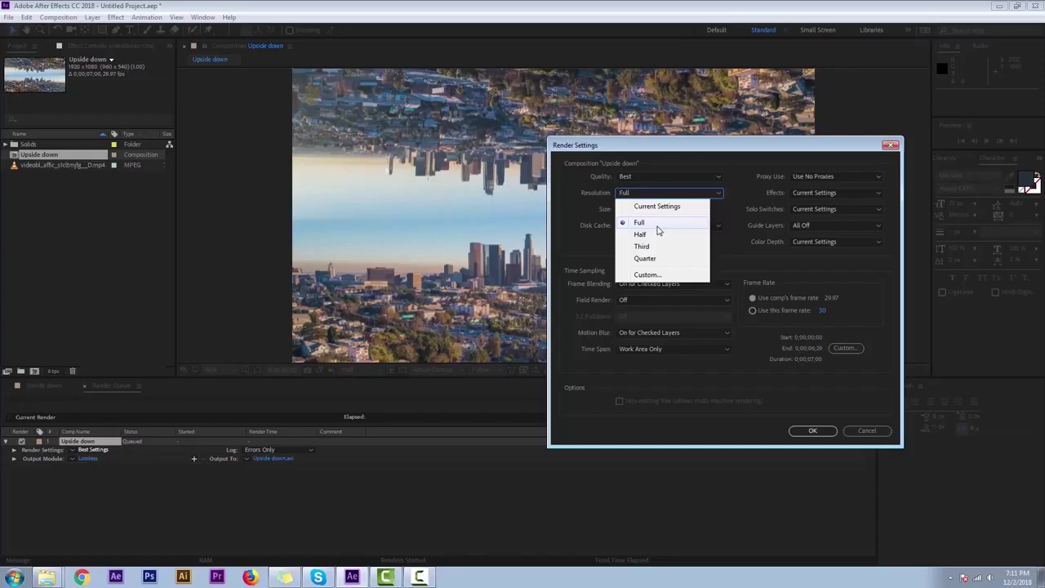
pyautogui.click(657, 224)
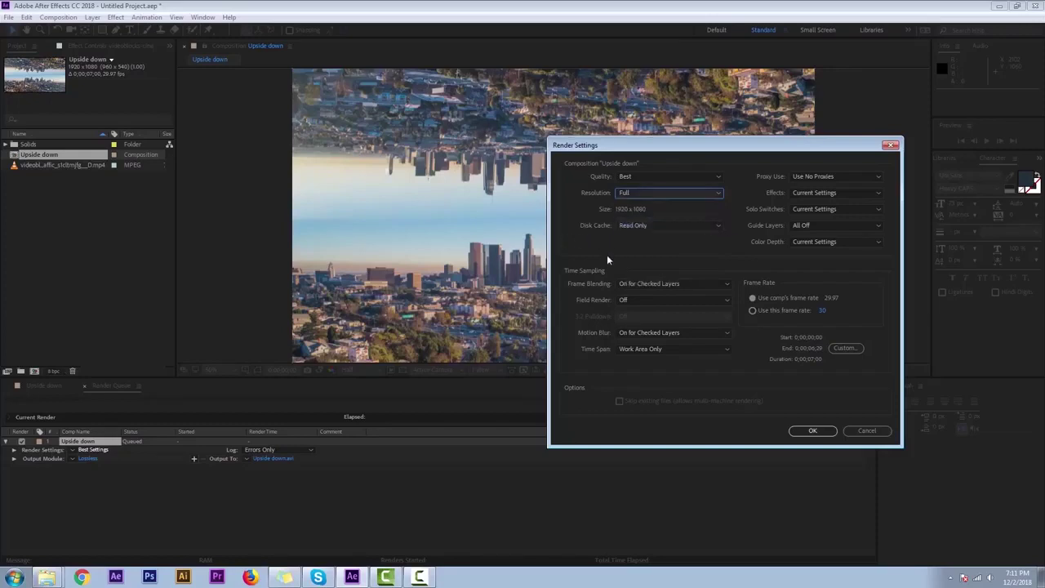
pyautogui.click(813, 431)
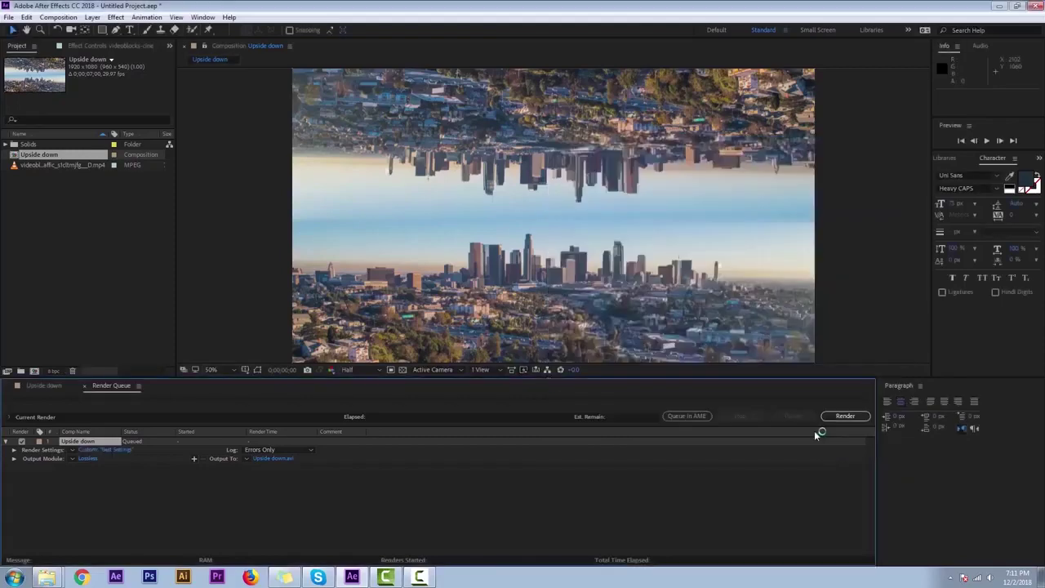
# Check the custom time span in the render settings and accept them with the time span at Length of Comp
pyautogui.click(109, 450)
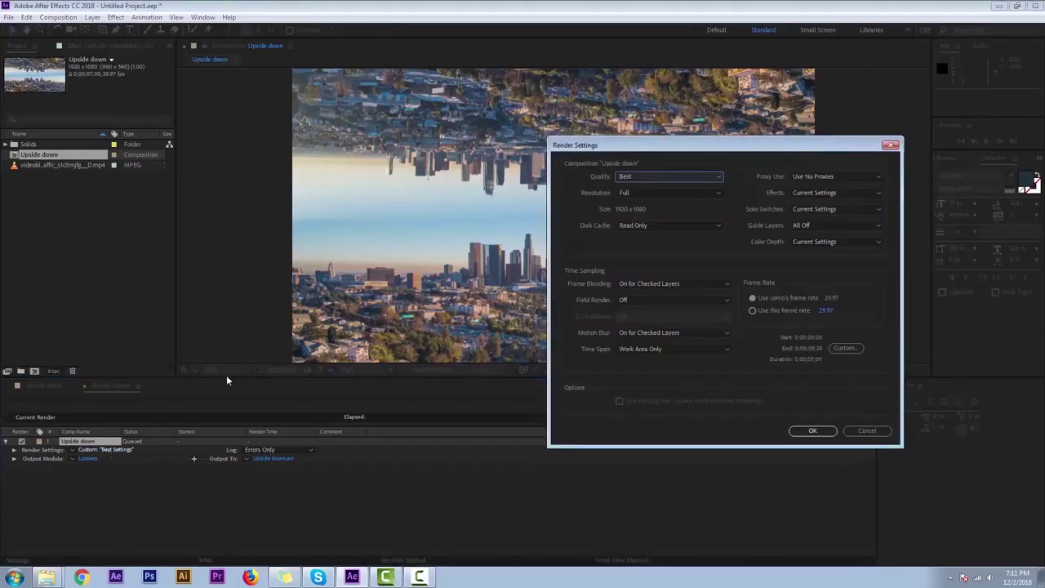
pyautogui.click(850, 350)
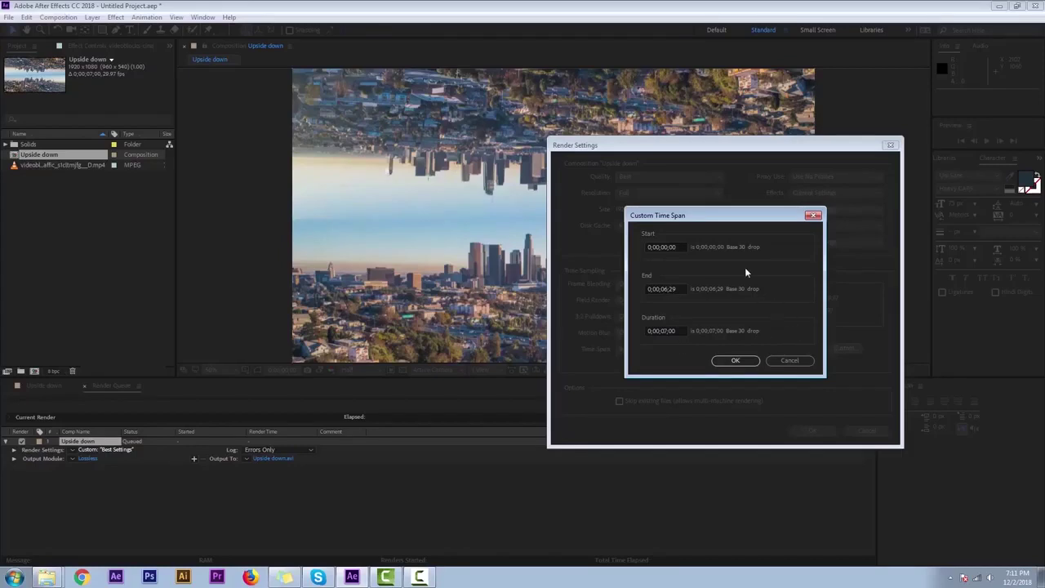
pyautogui.click(782, 362)
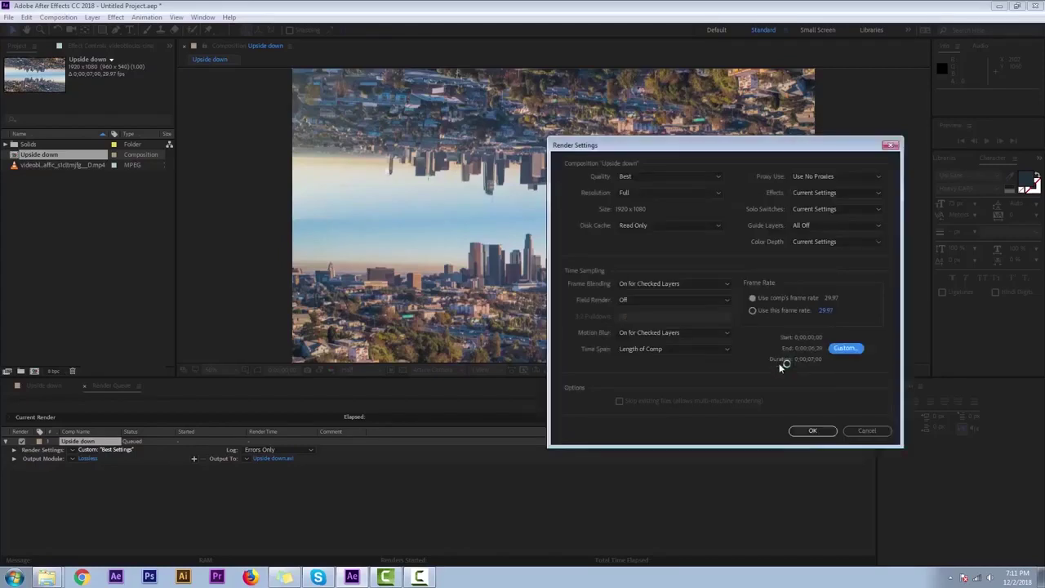
pyautogui.click(811, 432)
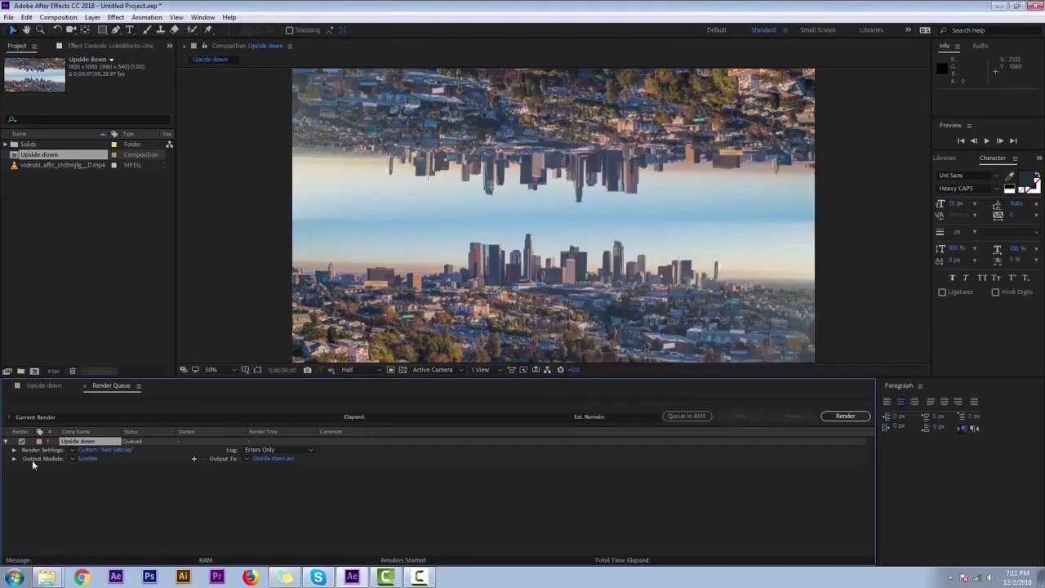
# Set the output module format to QuickTime with the H.264 video codec
pyautogui.click(88, 458)
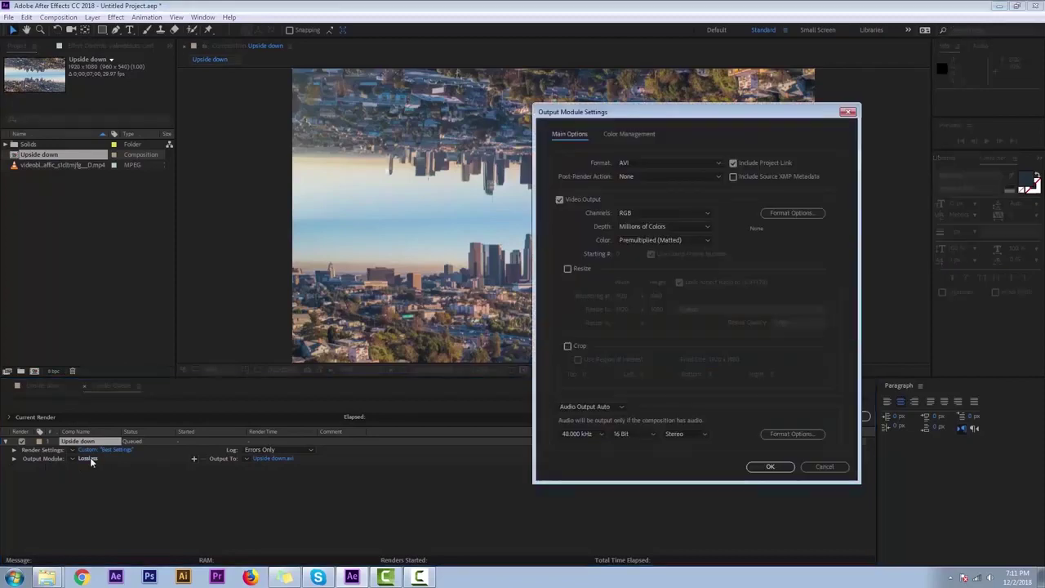
pyautogui.click(655, 163)
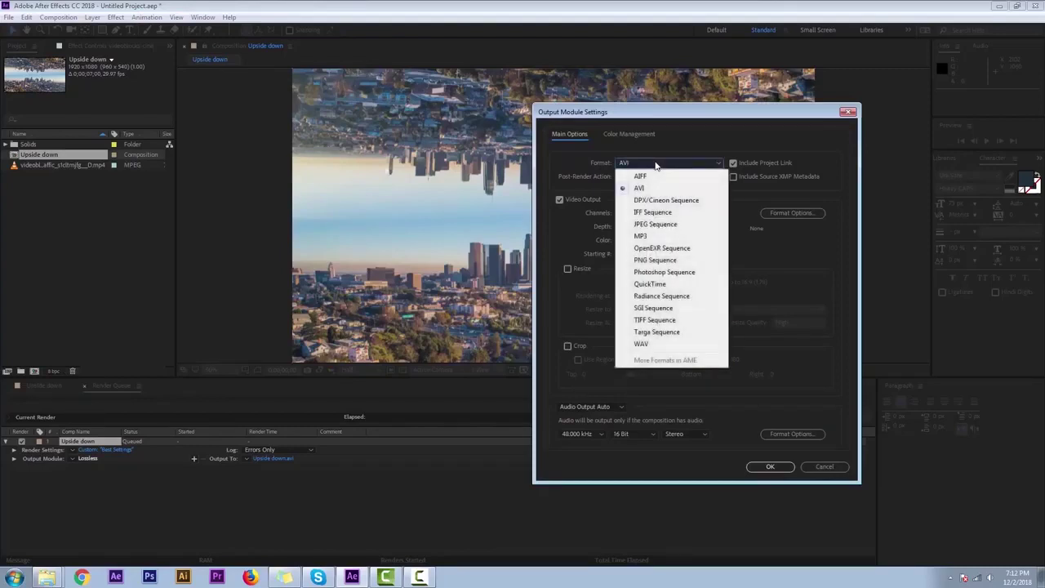
pyautogui.click(651, 285)
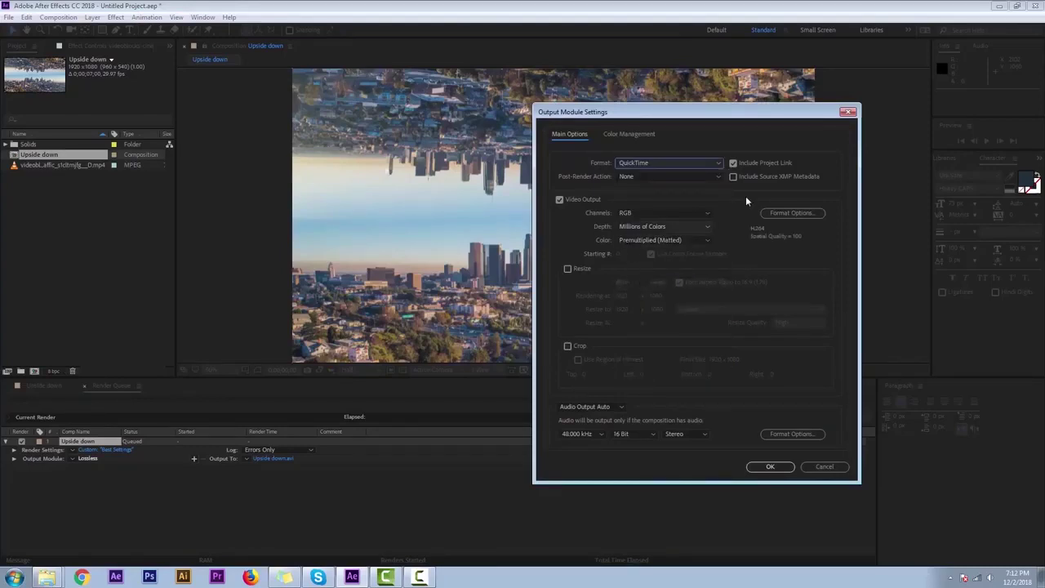
pyautogui.click(792, 214)
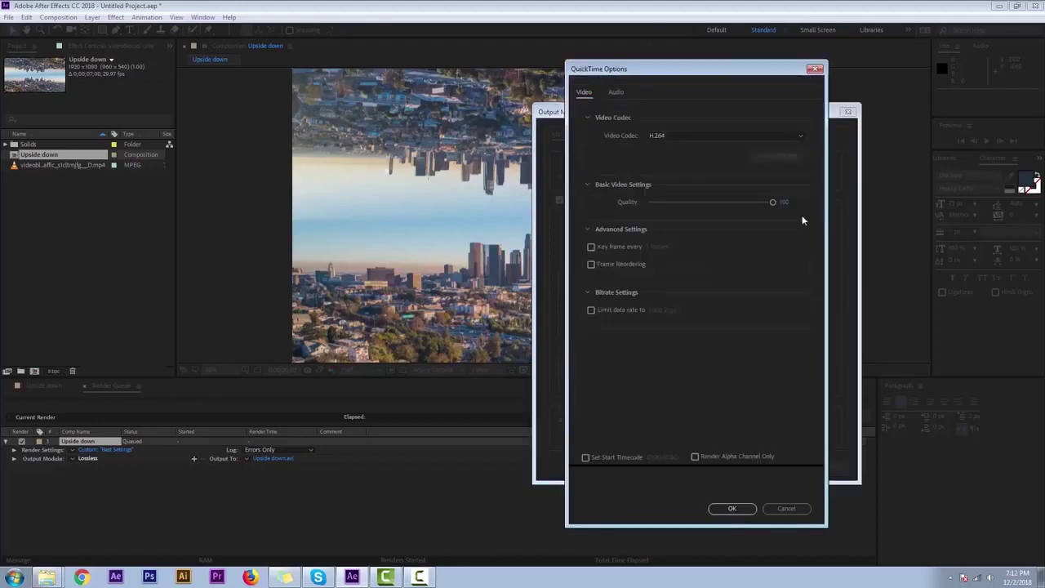
pyautogui.click(710, 141)
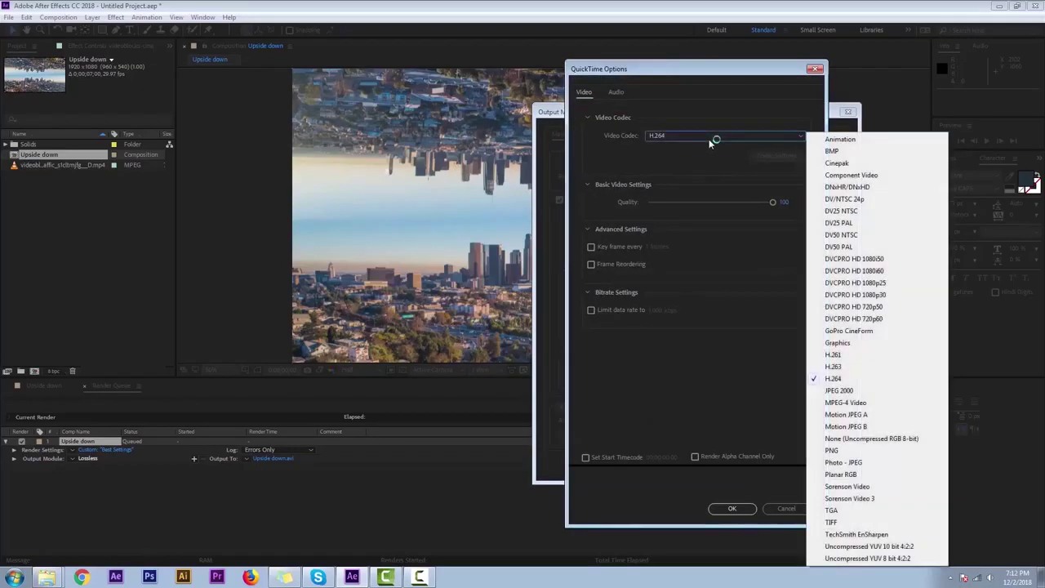
pyautogui.click(847, 380)
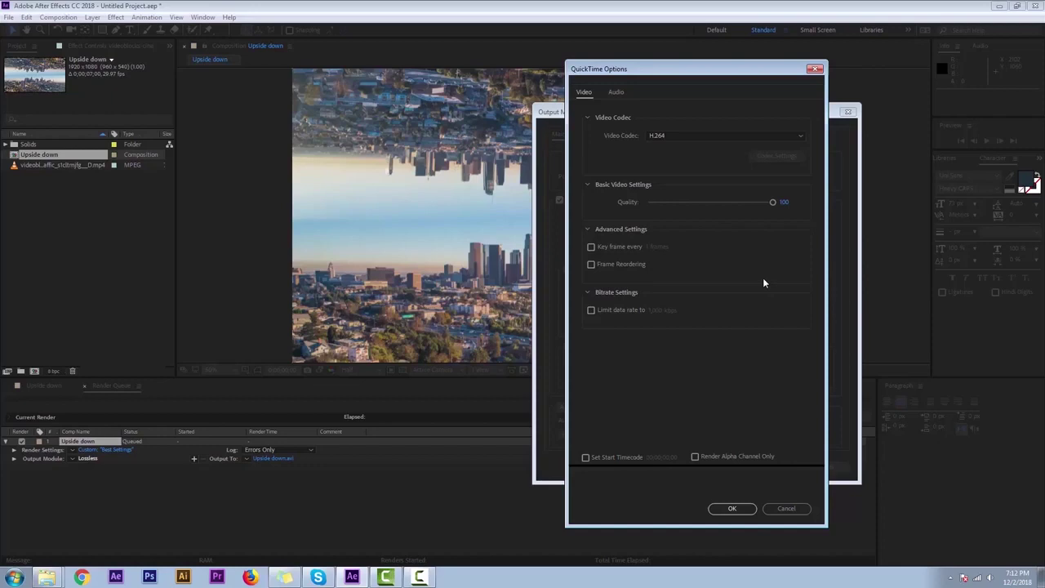
pyautogui.click(732, 509)
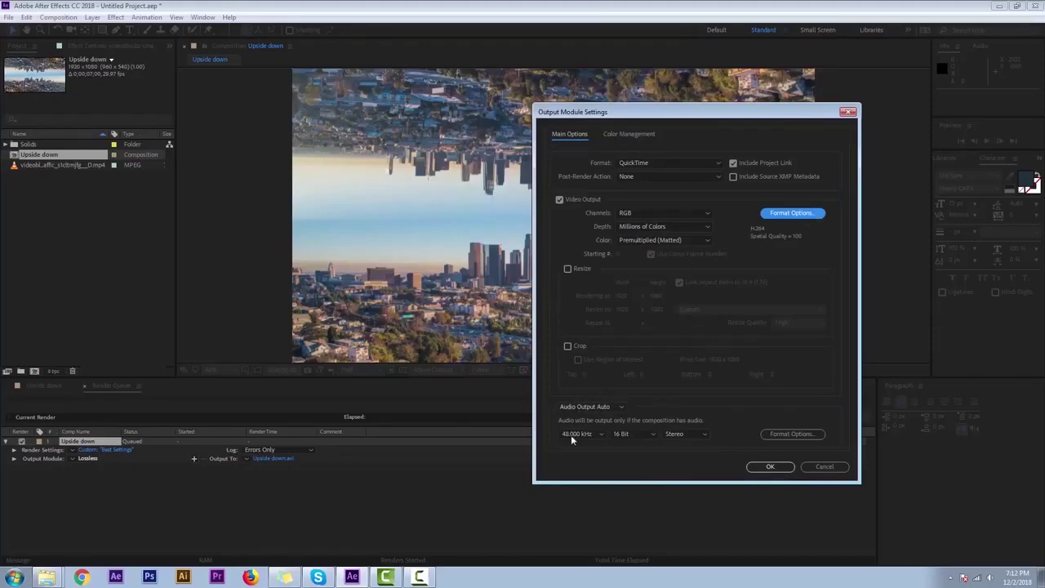
# Set the output module's audio to Audio Output On
pyautogui.click(608, 408)
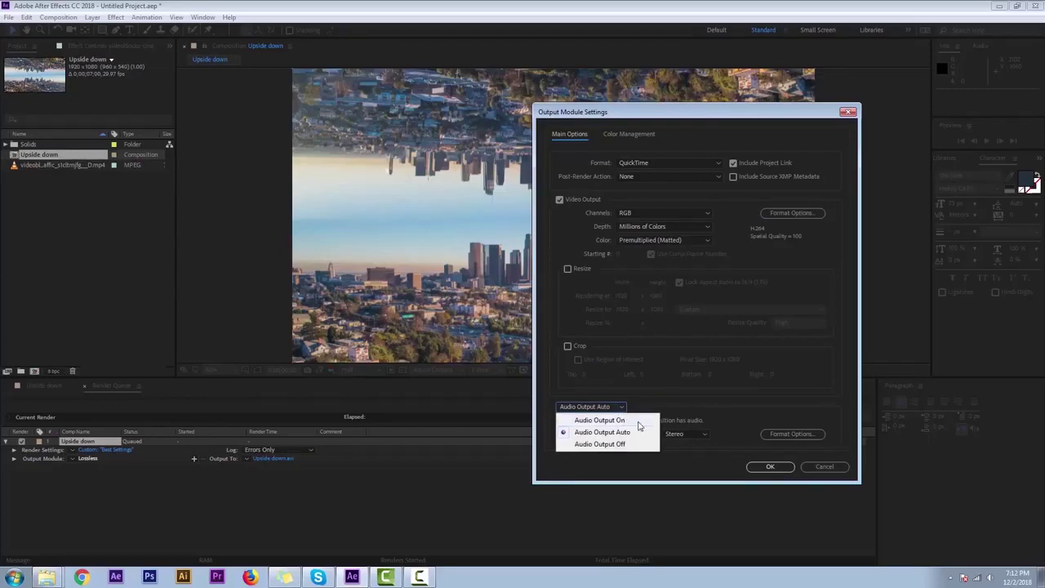
pyautogui.click(638, 420)
pyautogui.click(622, 407)
pyautogui.click(671, 415)
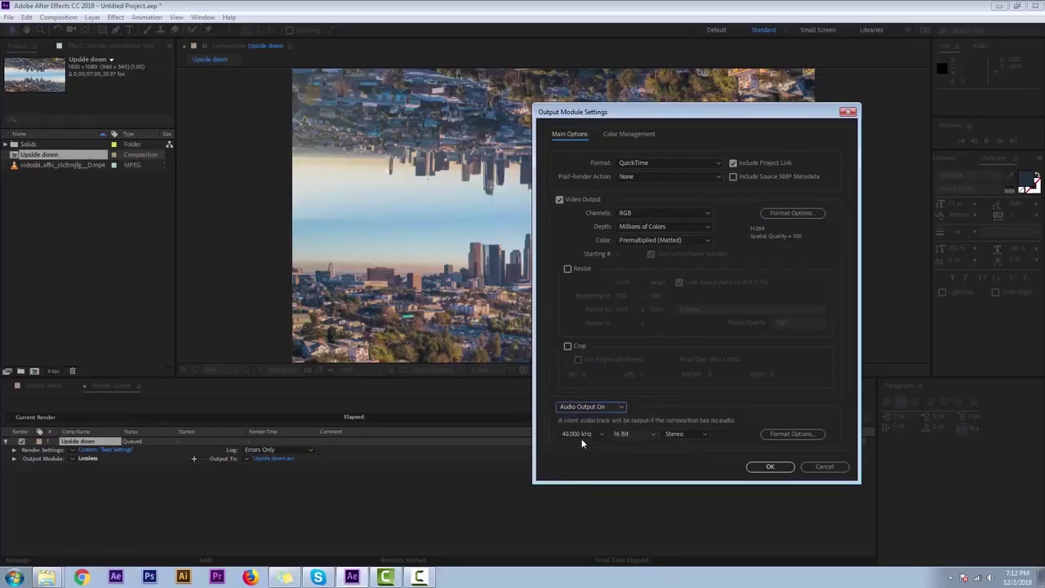
pyautogui.click(619, 407)
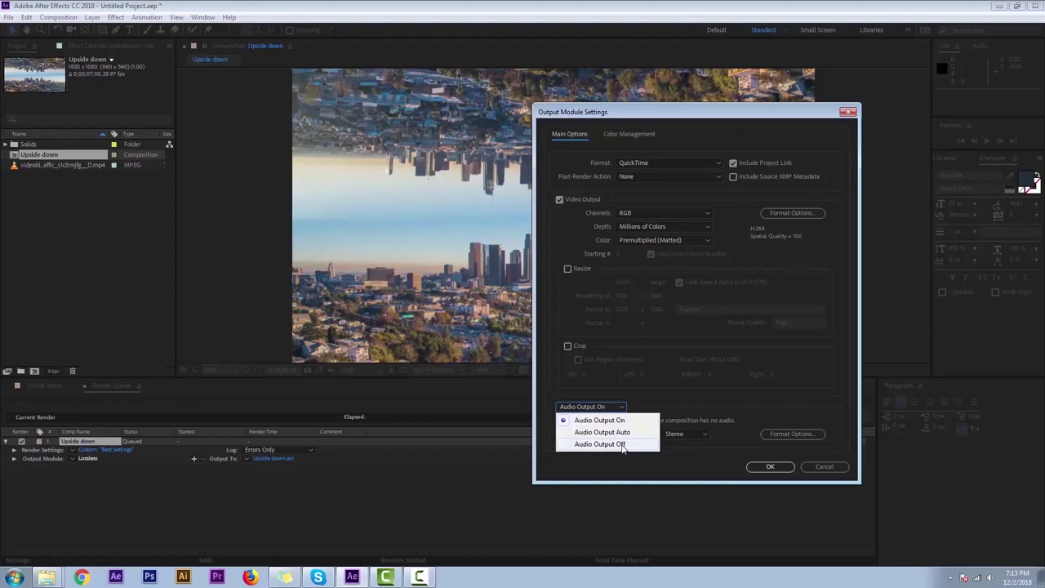
pyautogui.click(621, 421)
# Set the output module's audio to Audio Output Off and accept the output module settings
pyautogui.click(581, 408)
pyautogui.click(614, 441)
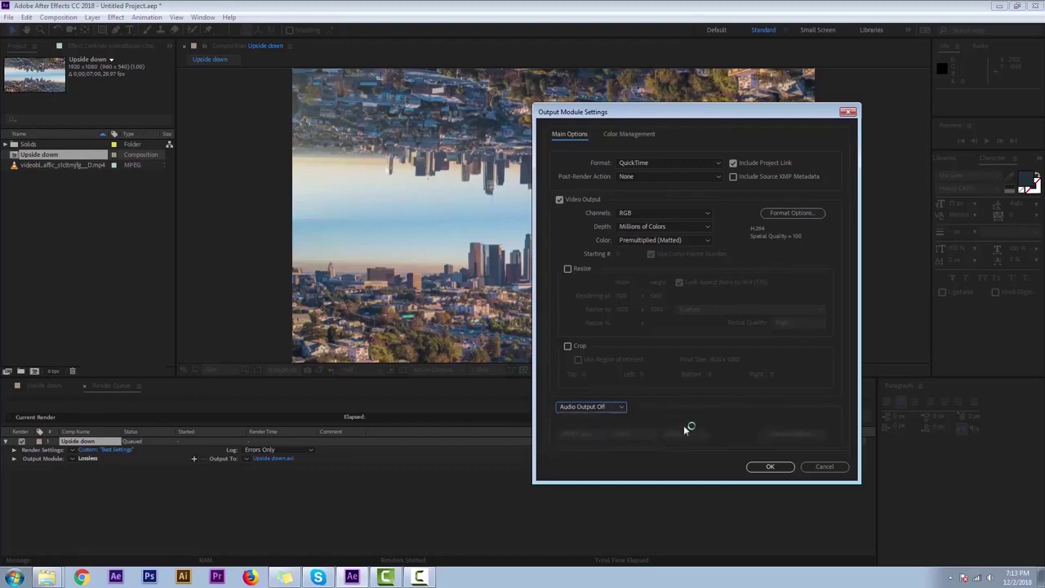
pyautogui.click(768, 467)
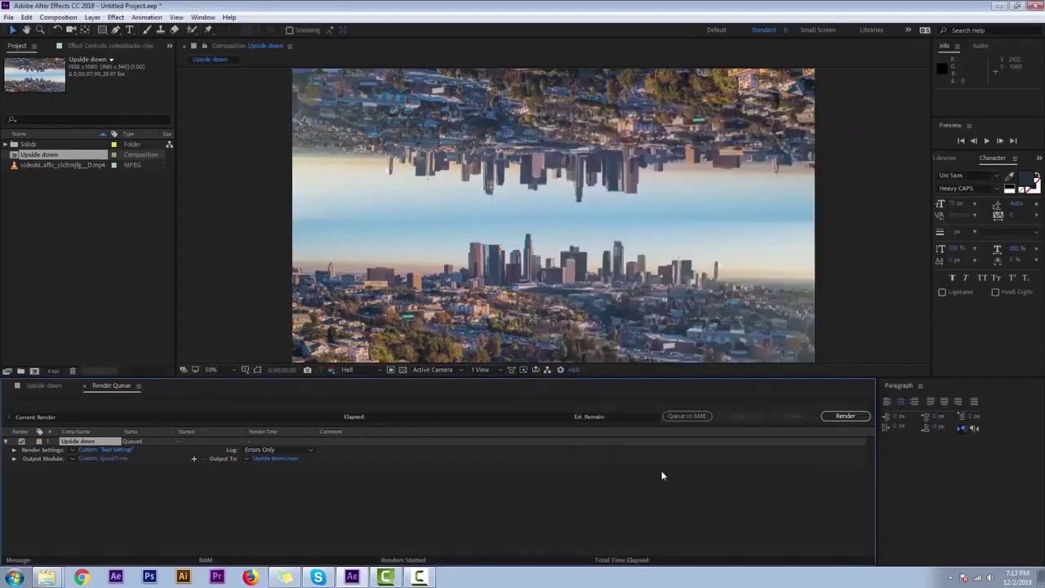
# Set the output file to Upside down.mov in the New course folder, replacing the existing file, and start the render
pyautogui.click(284, 458)
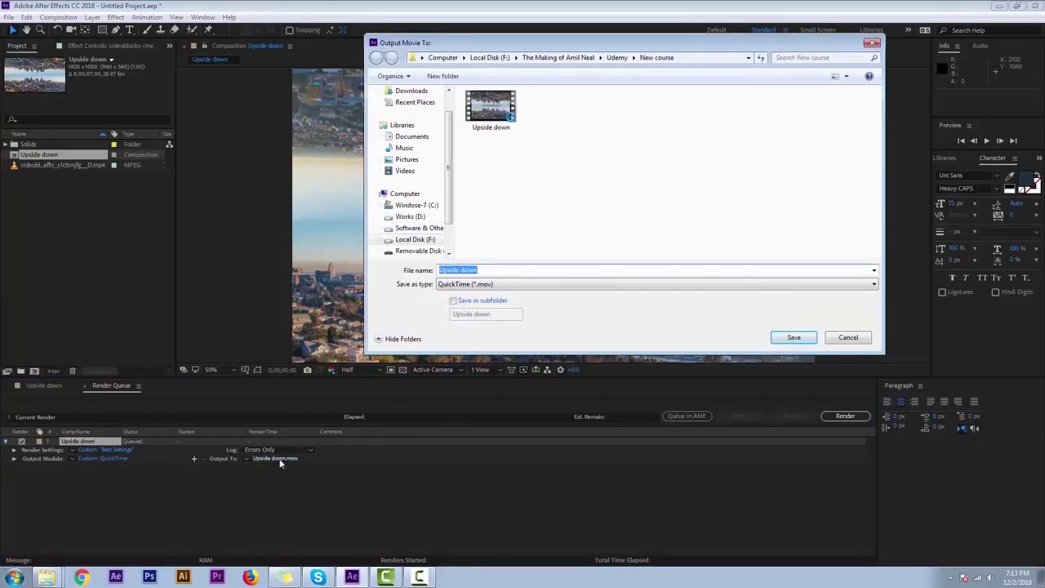
pyautogui.click(775, 190)
pyautogui.click(494, 113)
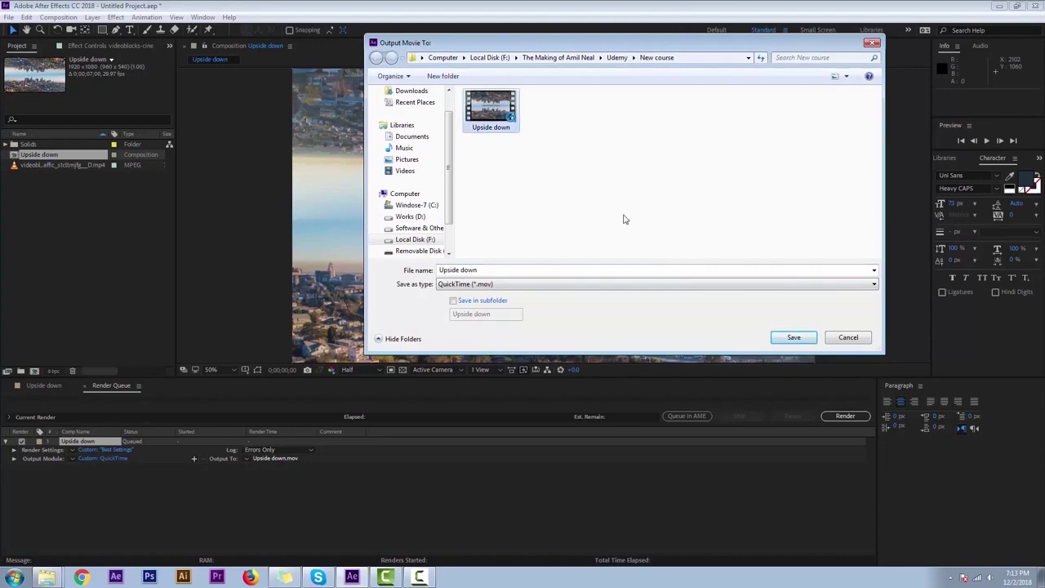
pyautogui.click(794, 338)
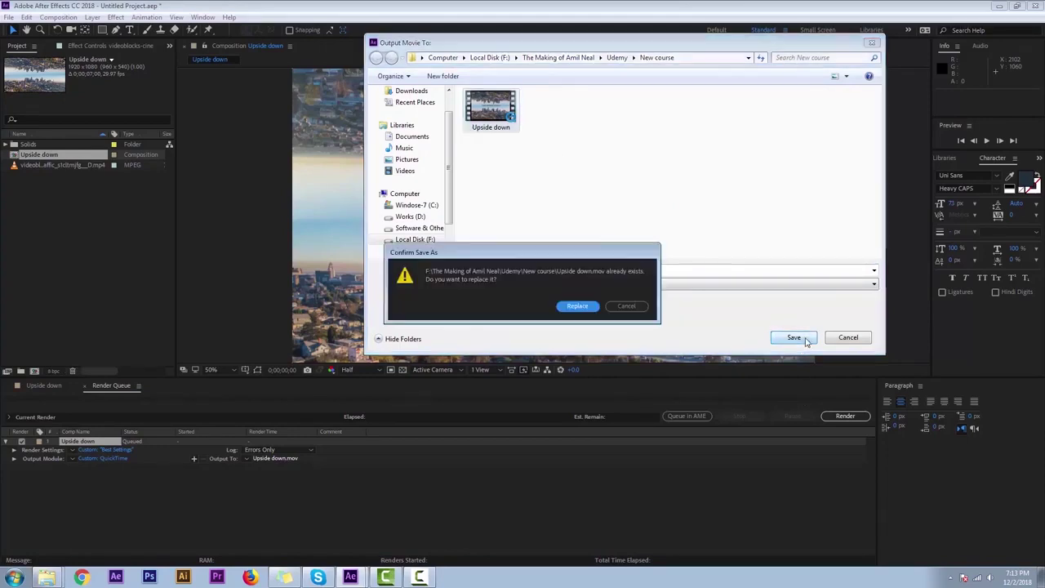
pyautogui.click(578, 307)
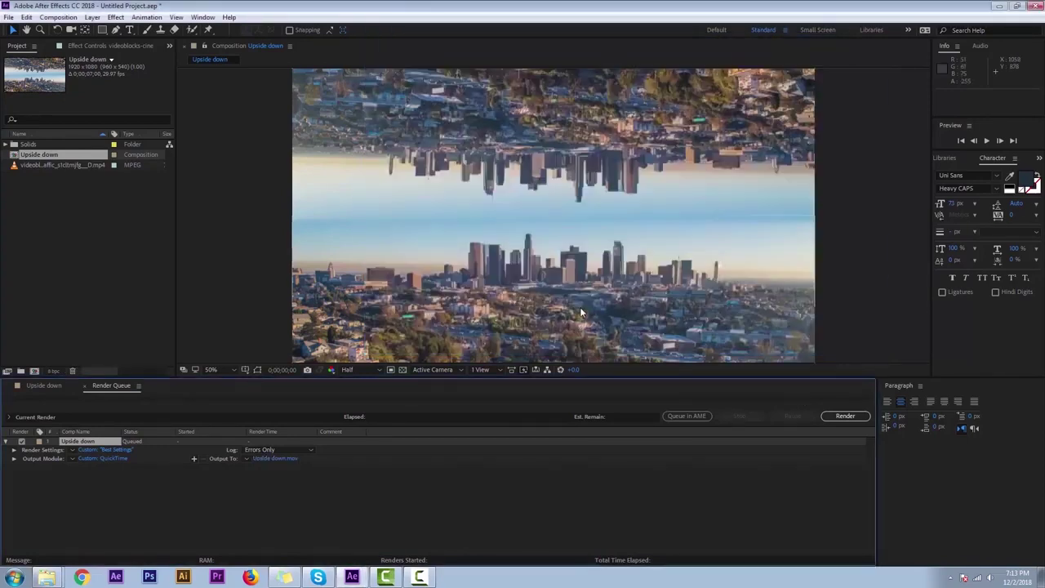
pyautogui.click(846, 416)
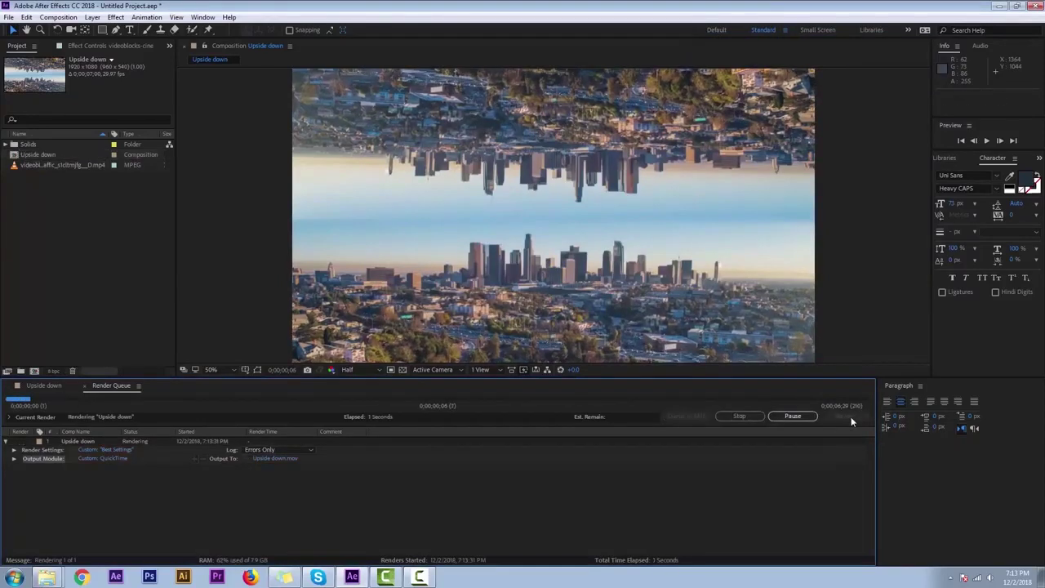